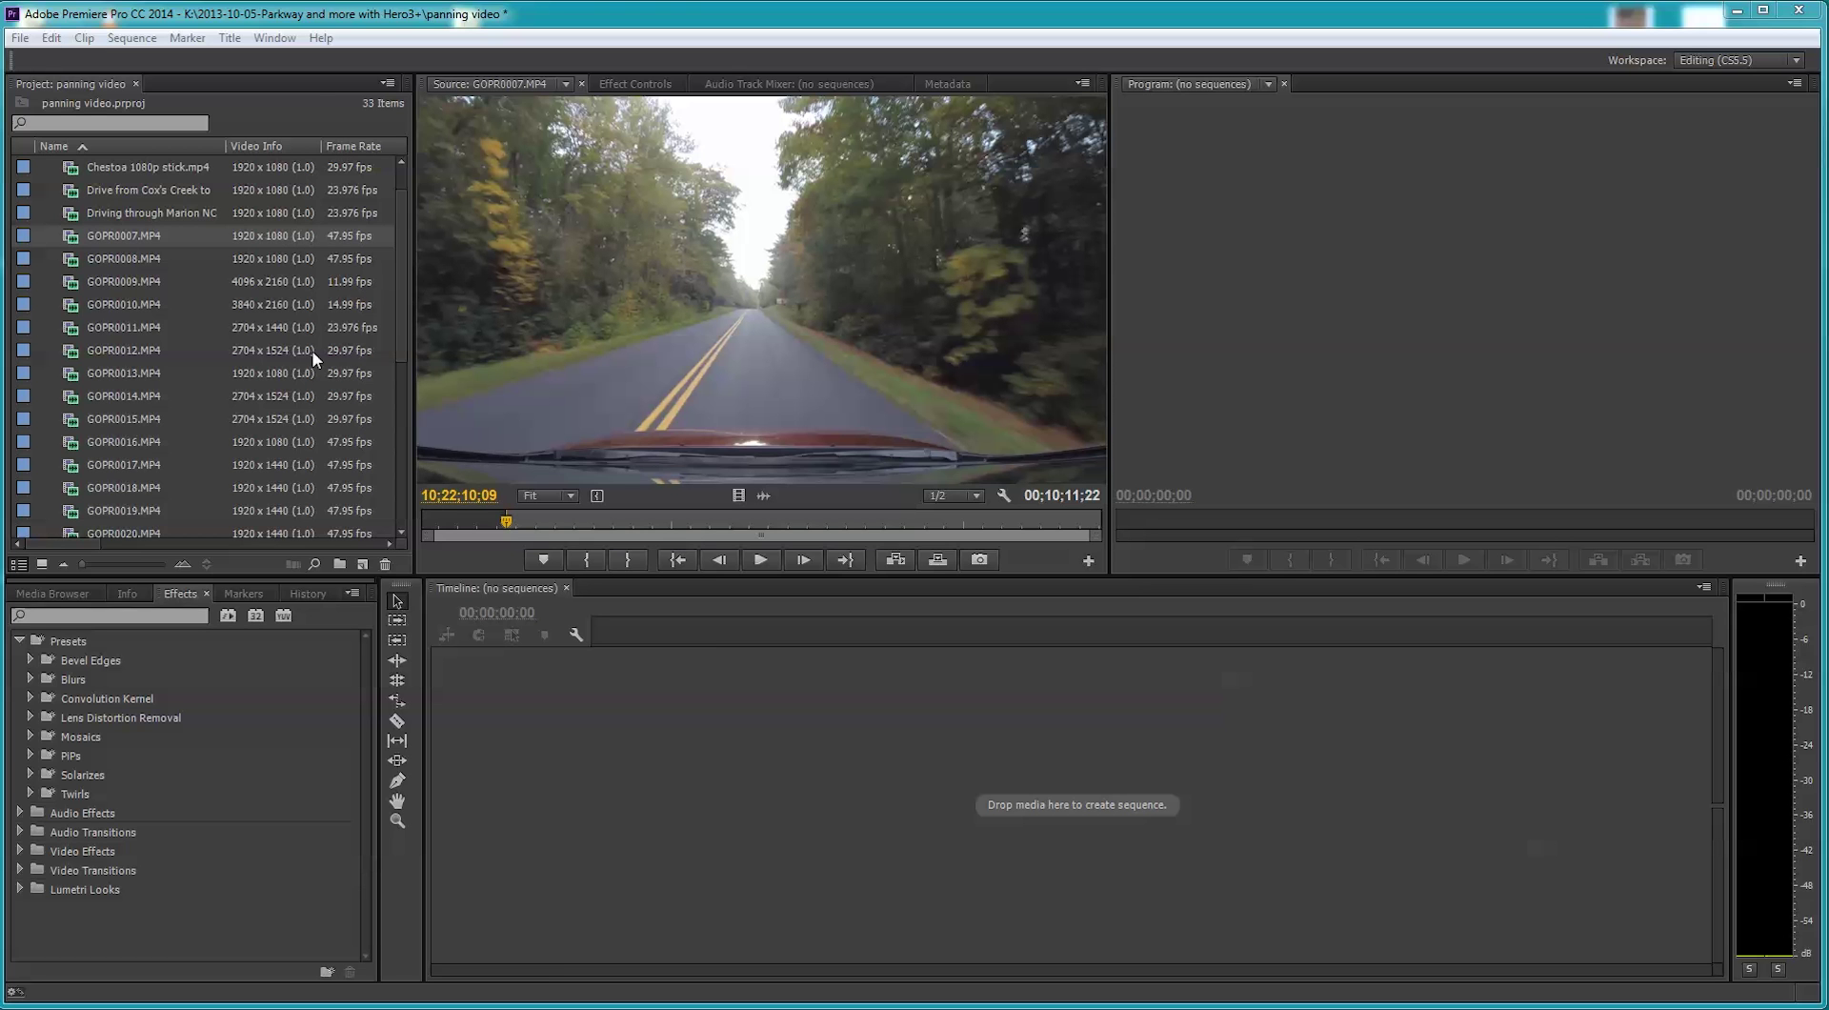
Create a new empty sequence named 'color over time' via File > New > Sequence.
{"action": "left_click", "coordinate": [299, 101]}
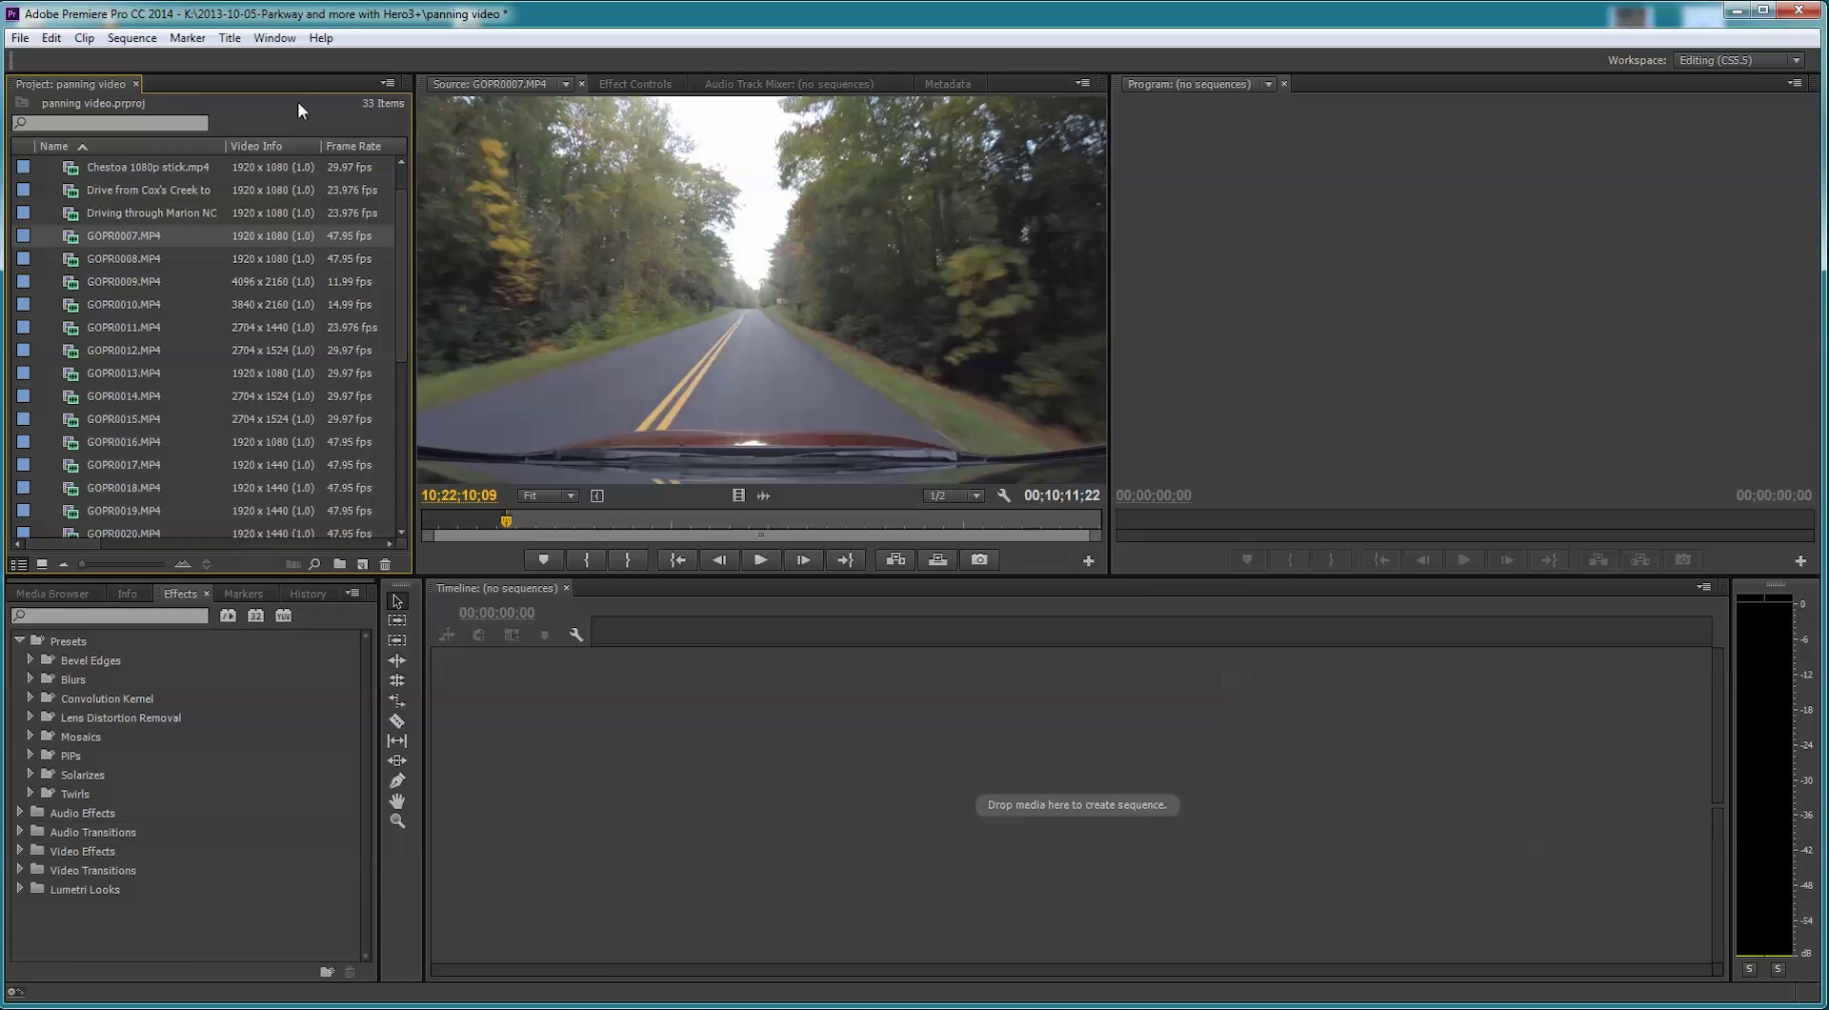
{"action": "left_click", "coordinate": [20, 39]}
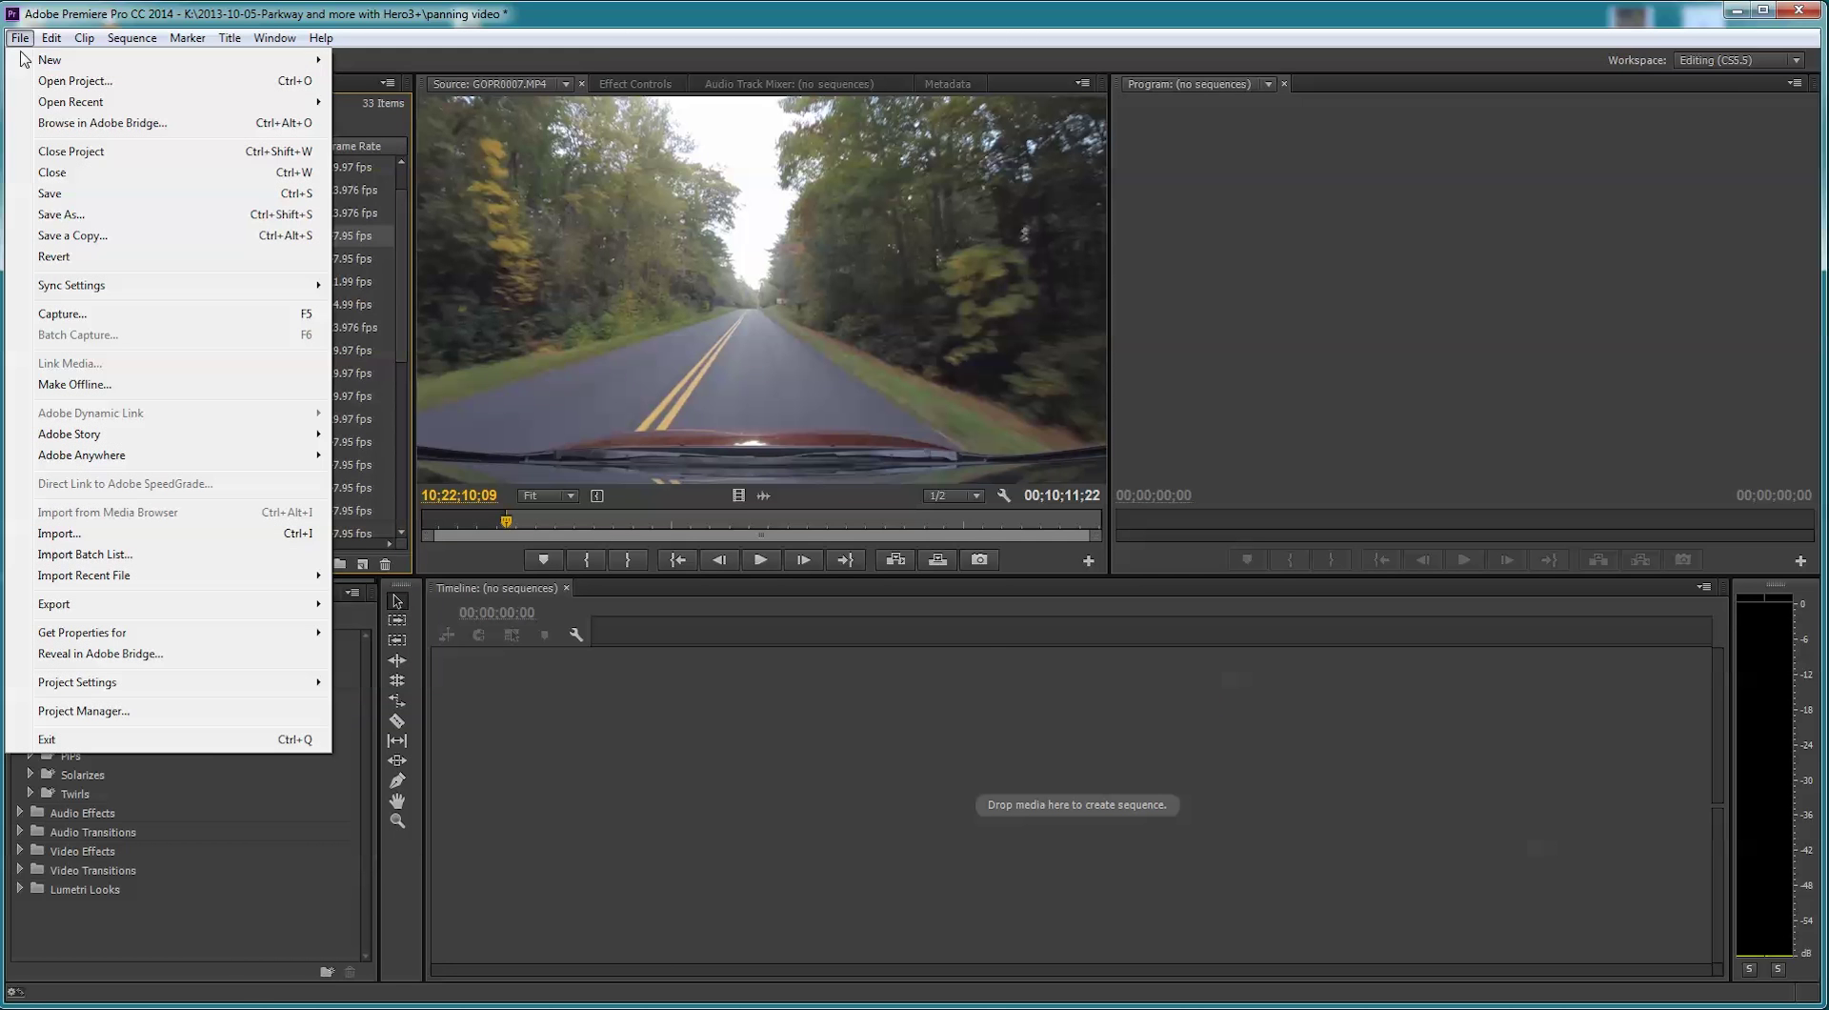
{"action": "mouse_move", "coordinate": [79, 62]}
{"action": "left_click", "coordinate": [387, 84]}
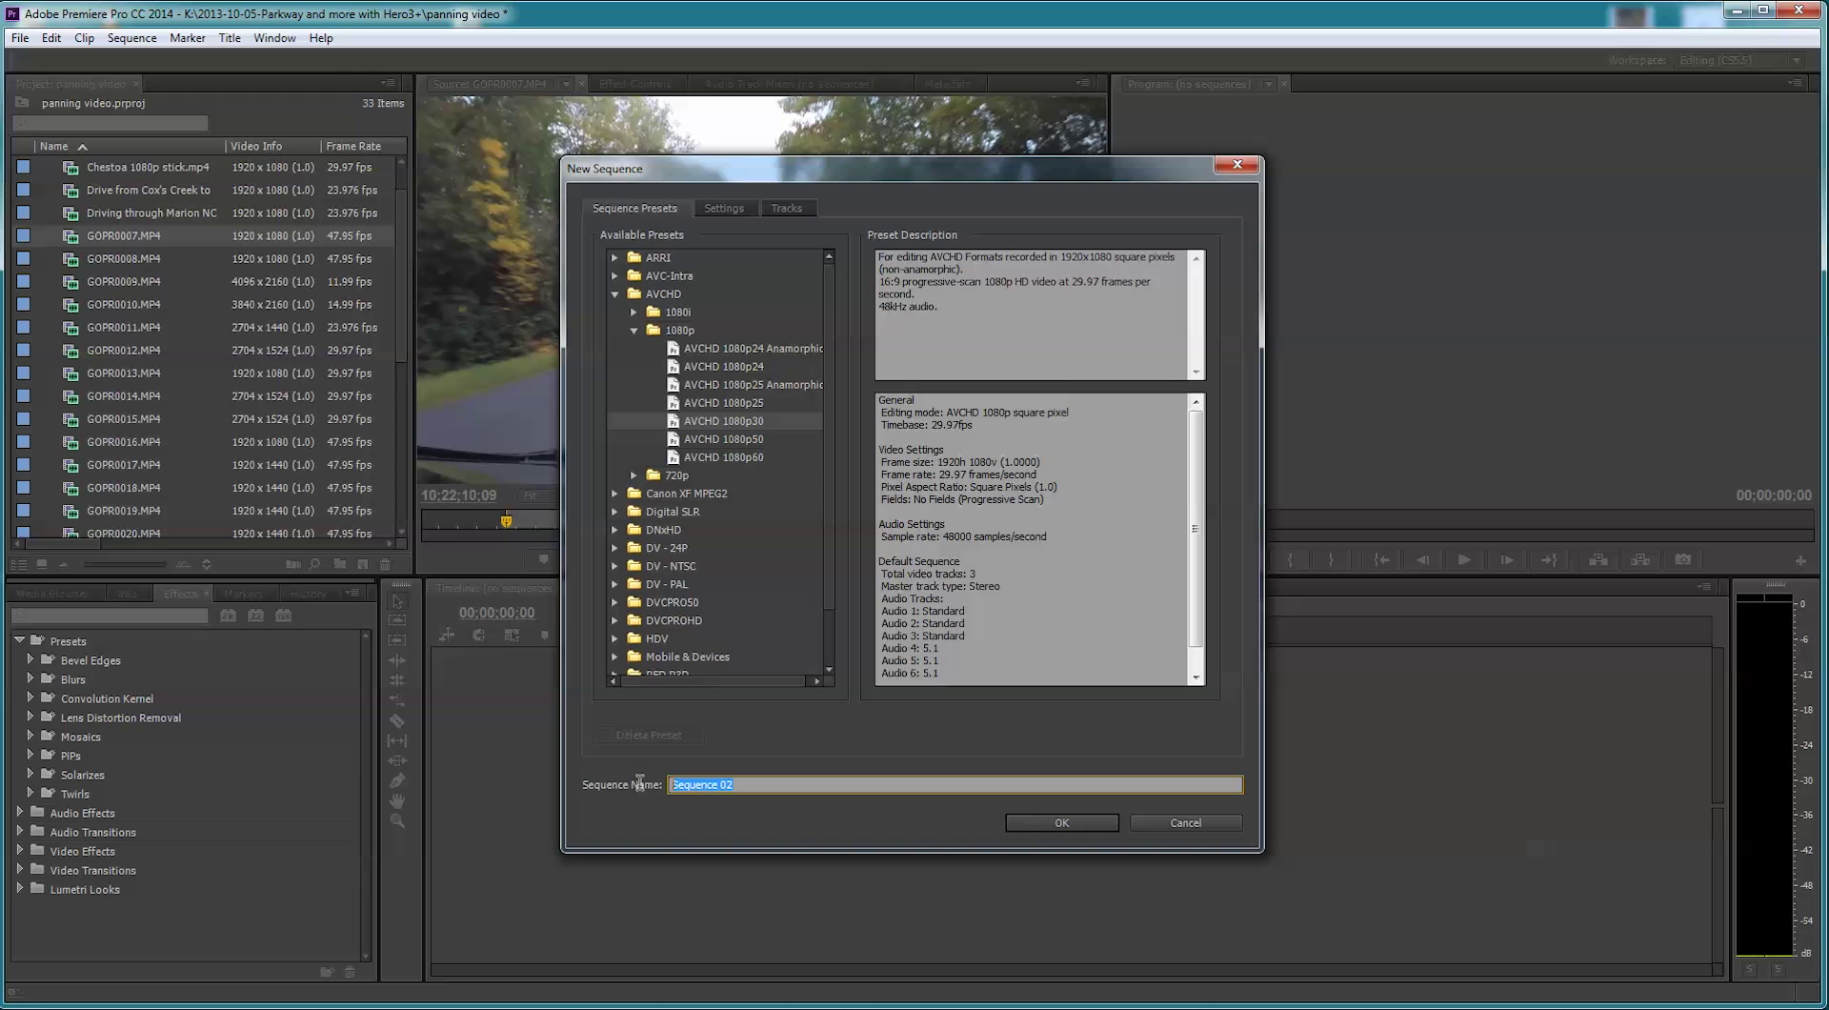
{"action": "type", "text": "color over time"}
{"action": "left_click", "coordinate": [1054, 821]}
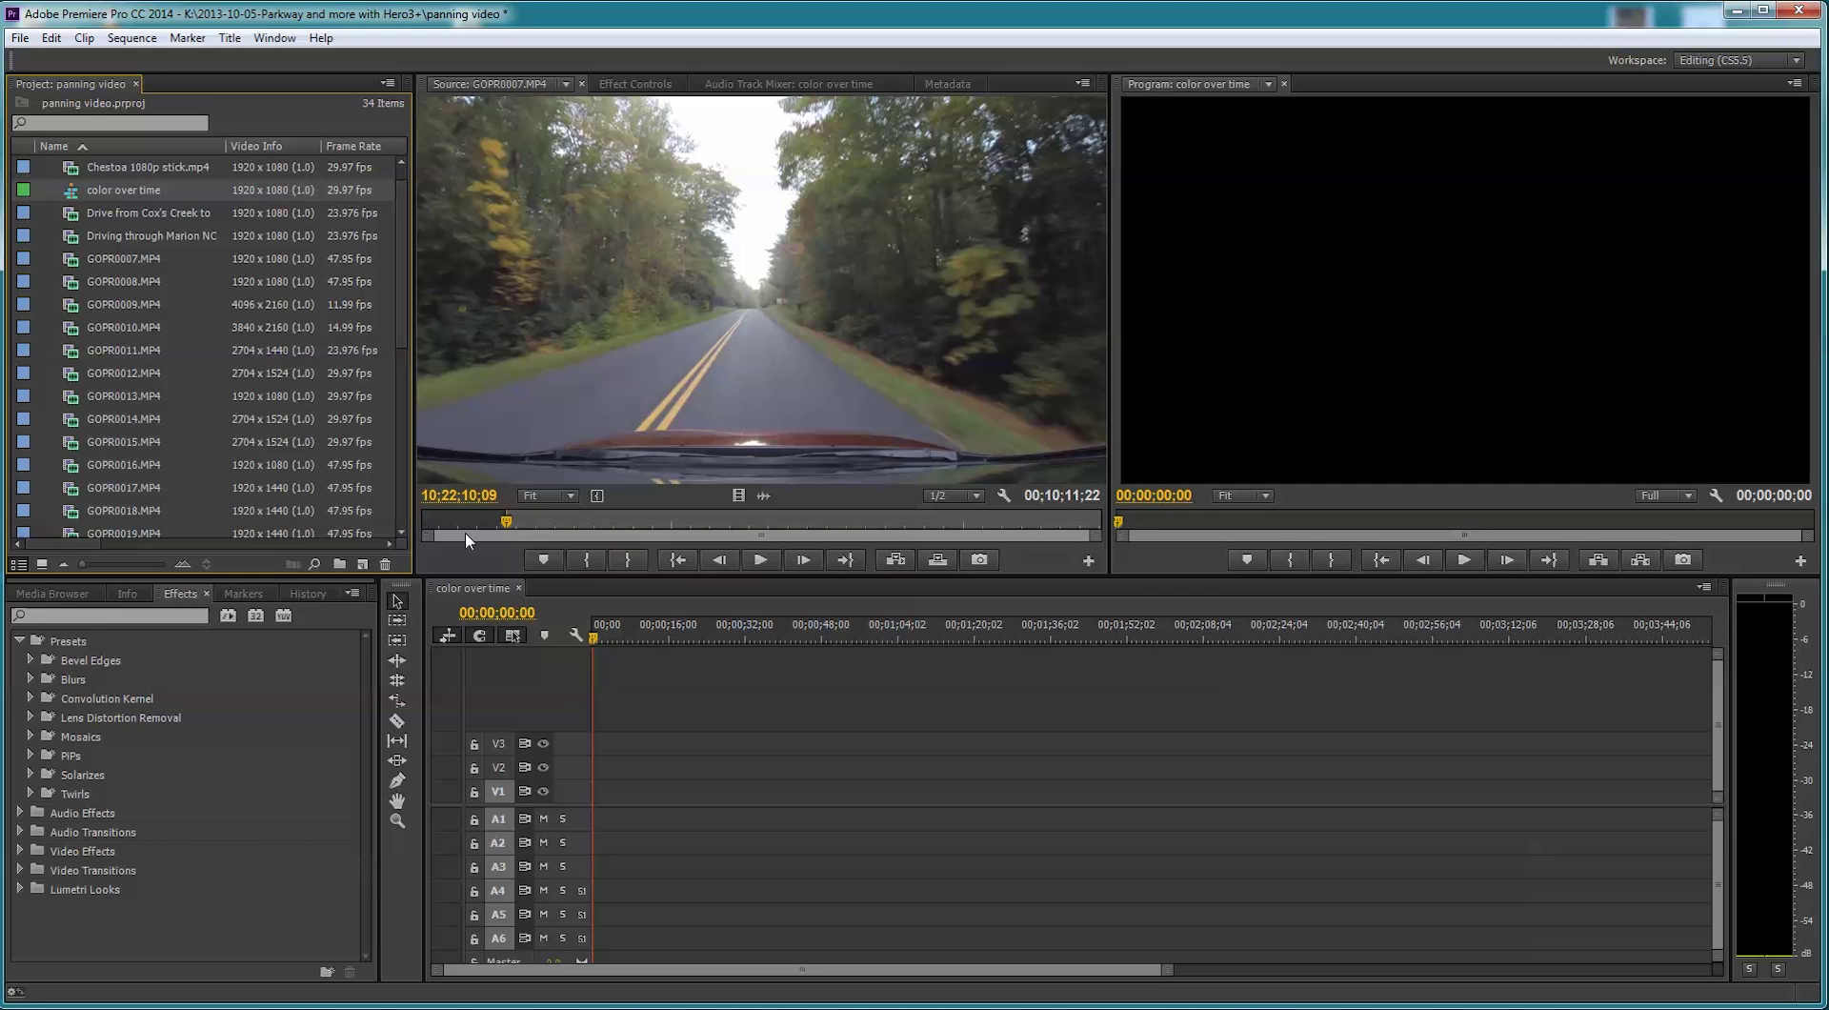
Preview GOPR0007.MP4, drop it onto the timeline, and match the sequence to its 47.95 fps settings.
{"action": "mouse_move", "coordinate": [476, 522]}
{"action": "left_mouse_down"}
{"action": "mouse_move", "coordinate": [417, 528]}
{"action": "mouse_move", "coordinate": [471, 524]}
{"action": "left_mouse_up"}
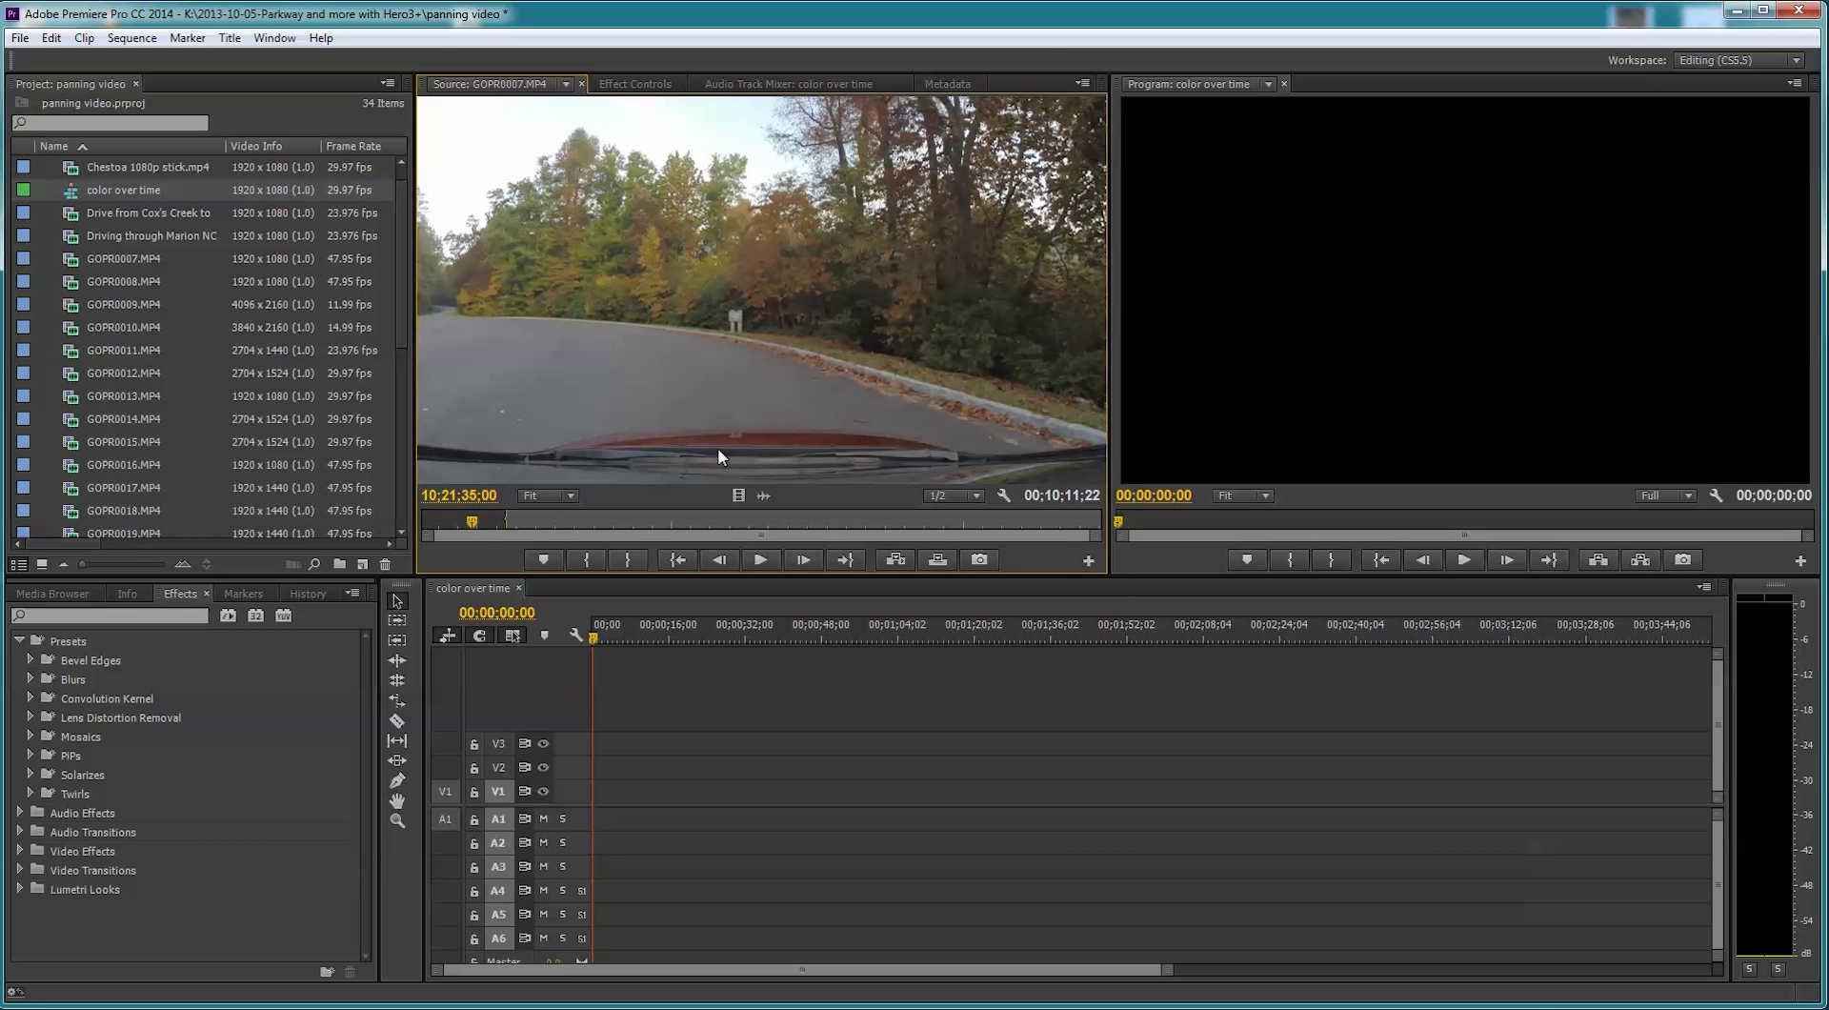
{"action": "left_click_drag", "start_coordinate": [473, 524], "coordinate": [595, 523]}
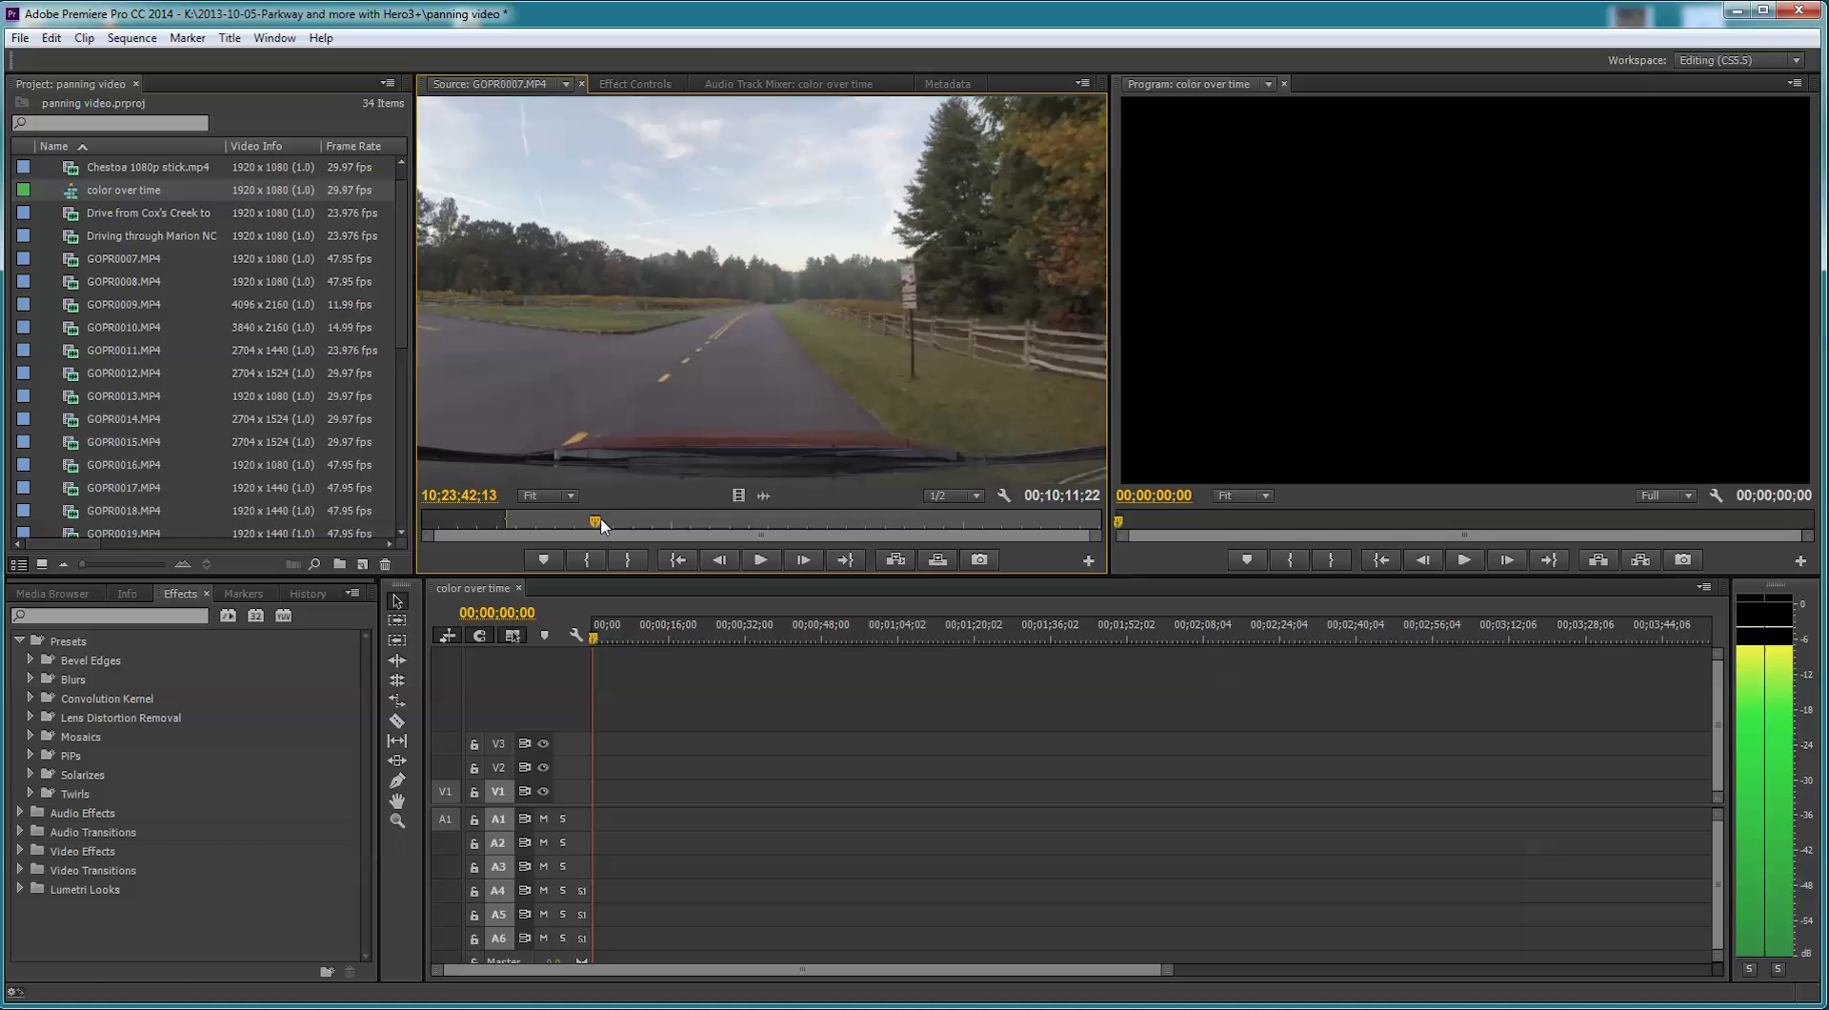
{"action": "left_click_drag", "start_coordinate": [684, 314], "coordinate": [598, 825]}
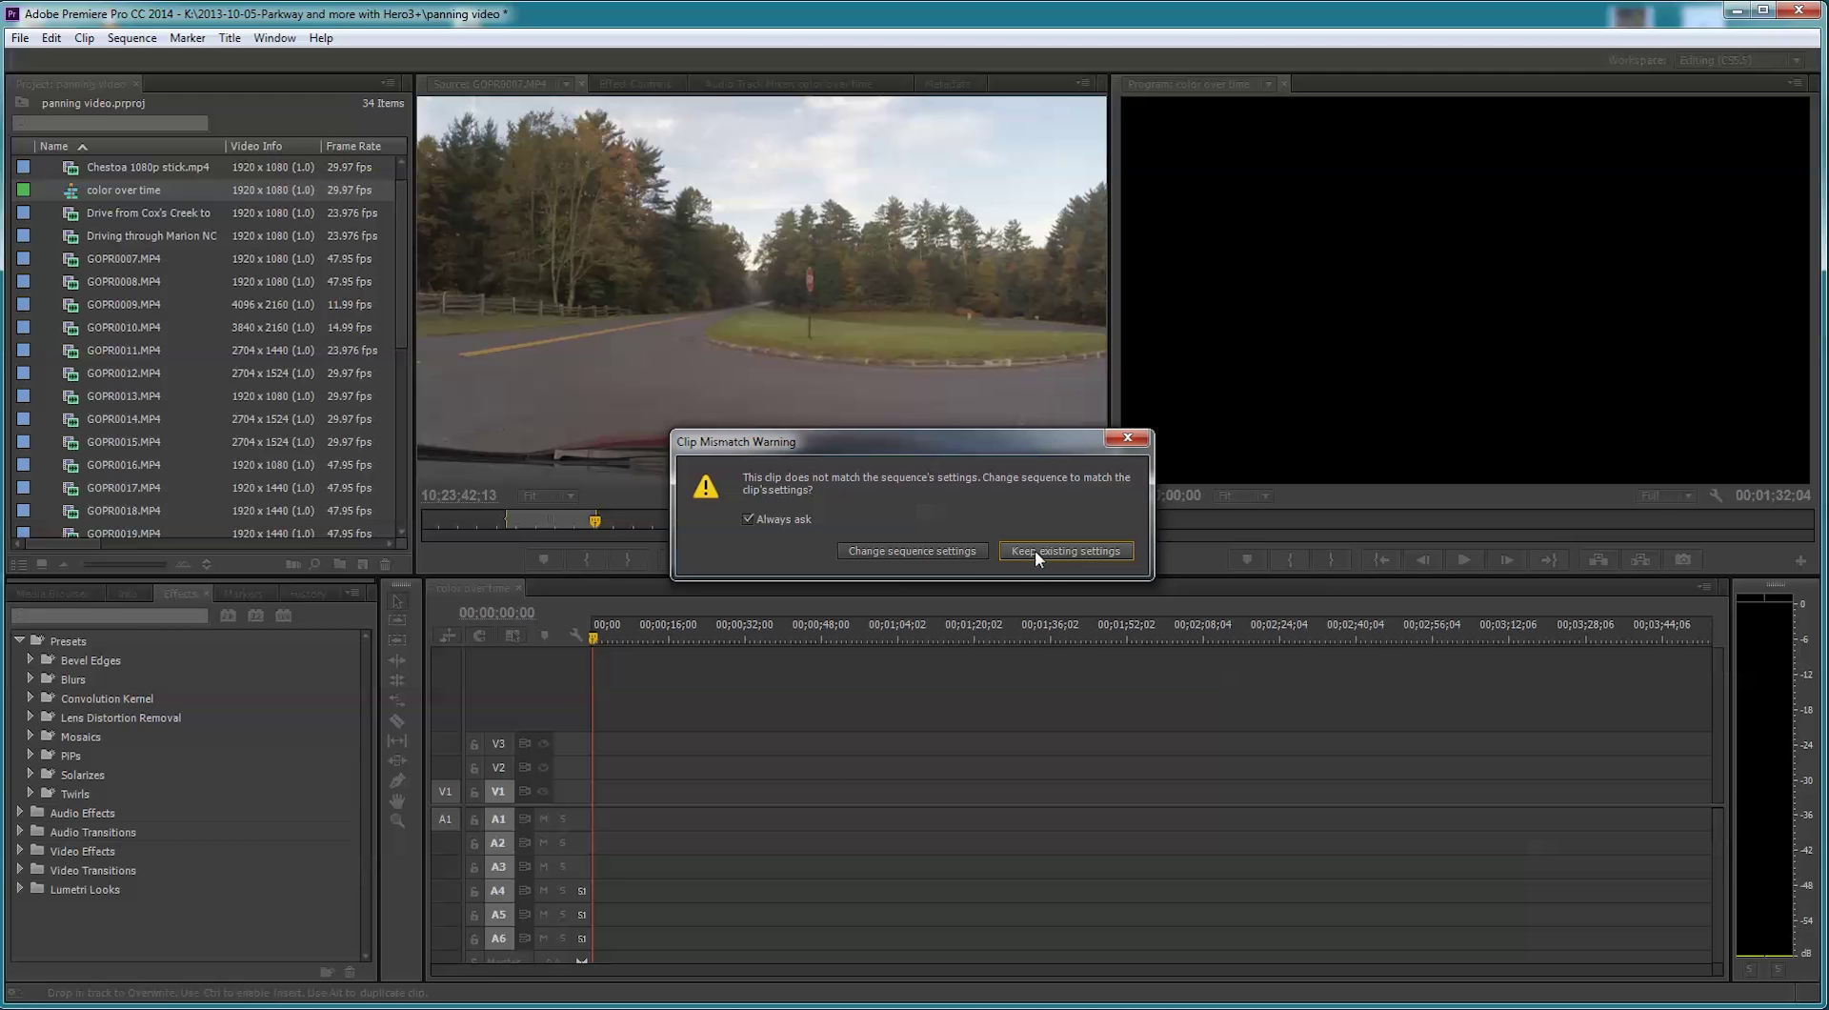
{"action": "left_click", "coordinate": [907, 553]}
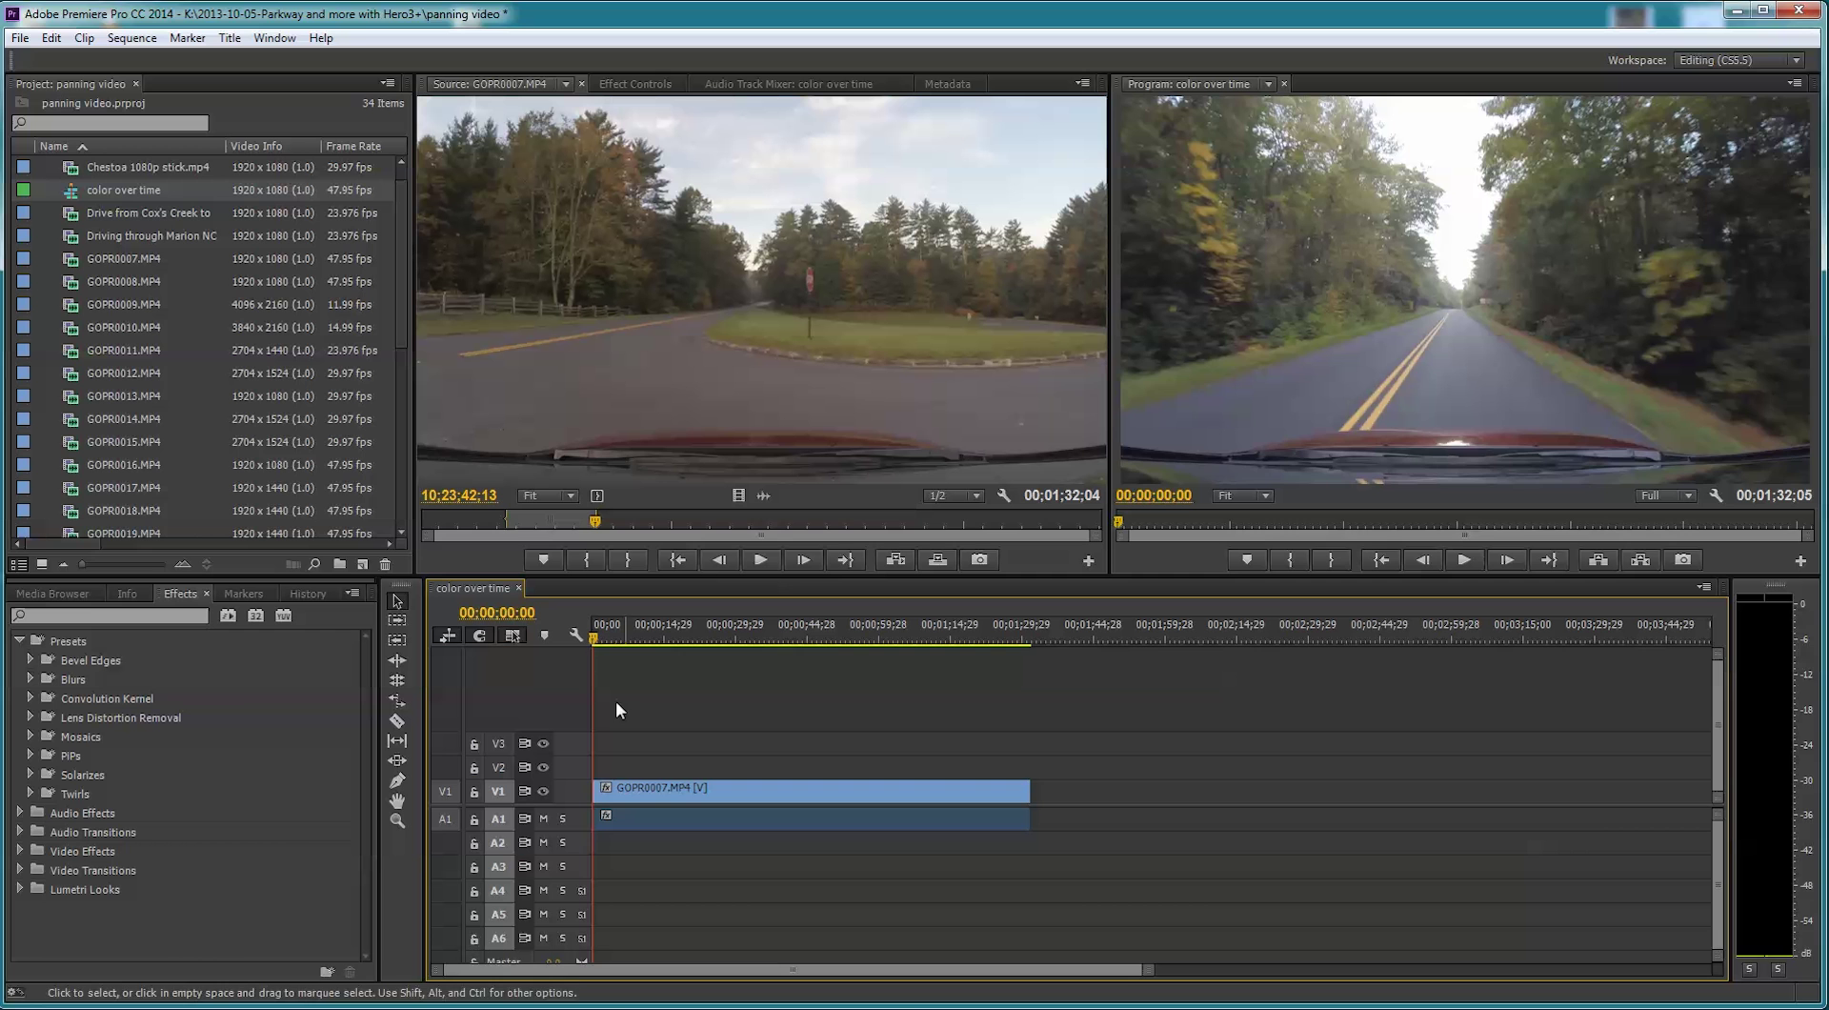
{"action": "left_click_drag", "start_coordinate": [593, 642], "coordinate": [767, 653]}
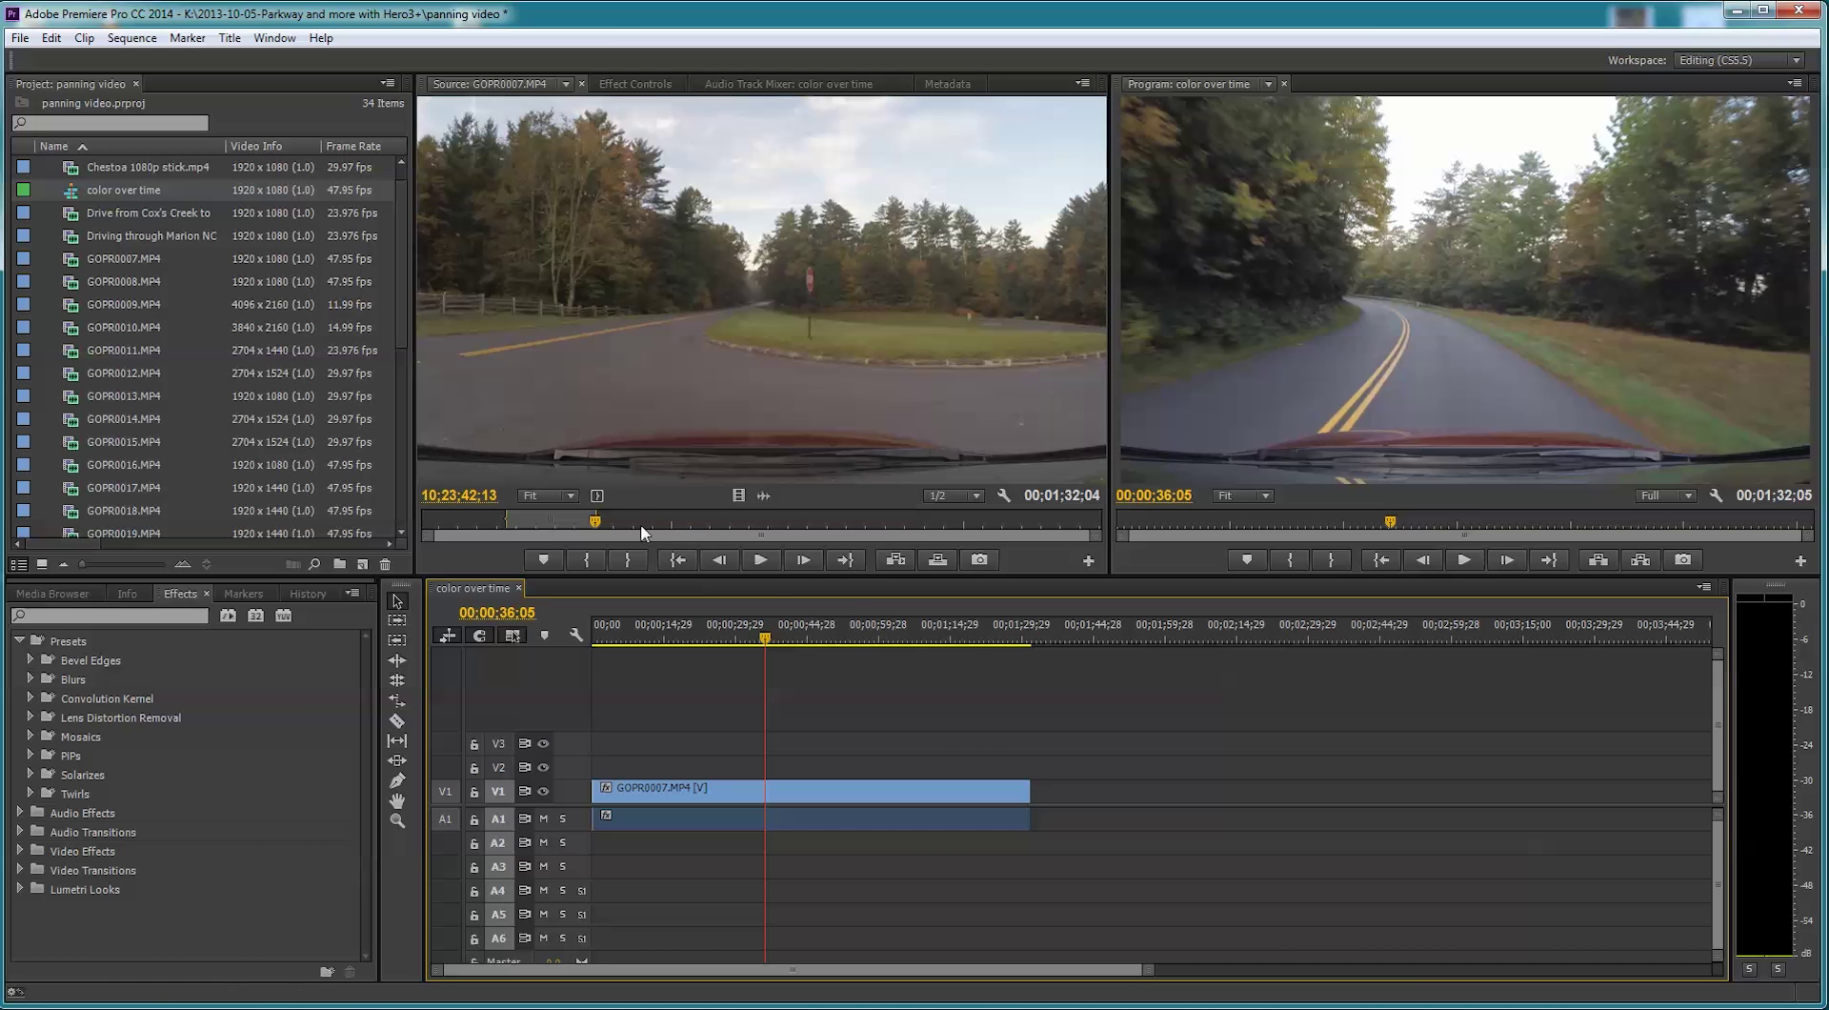
{"action": "left_click_drag", "start_coordinate": [774, 646], "coordinate": [603, 639]}
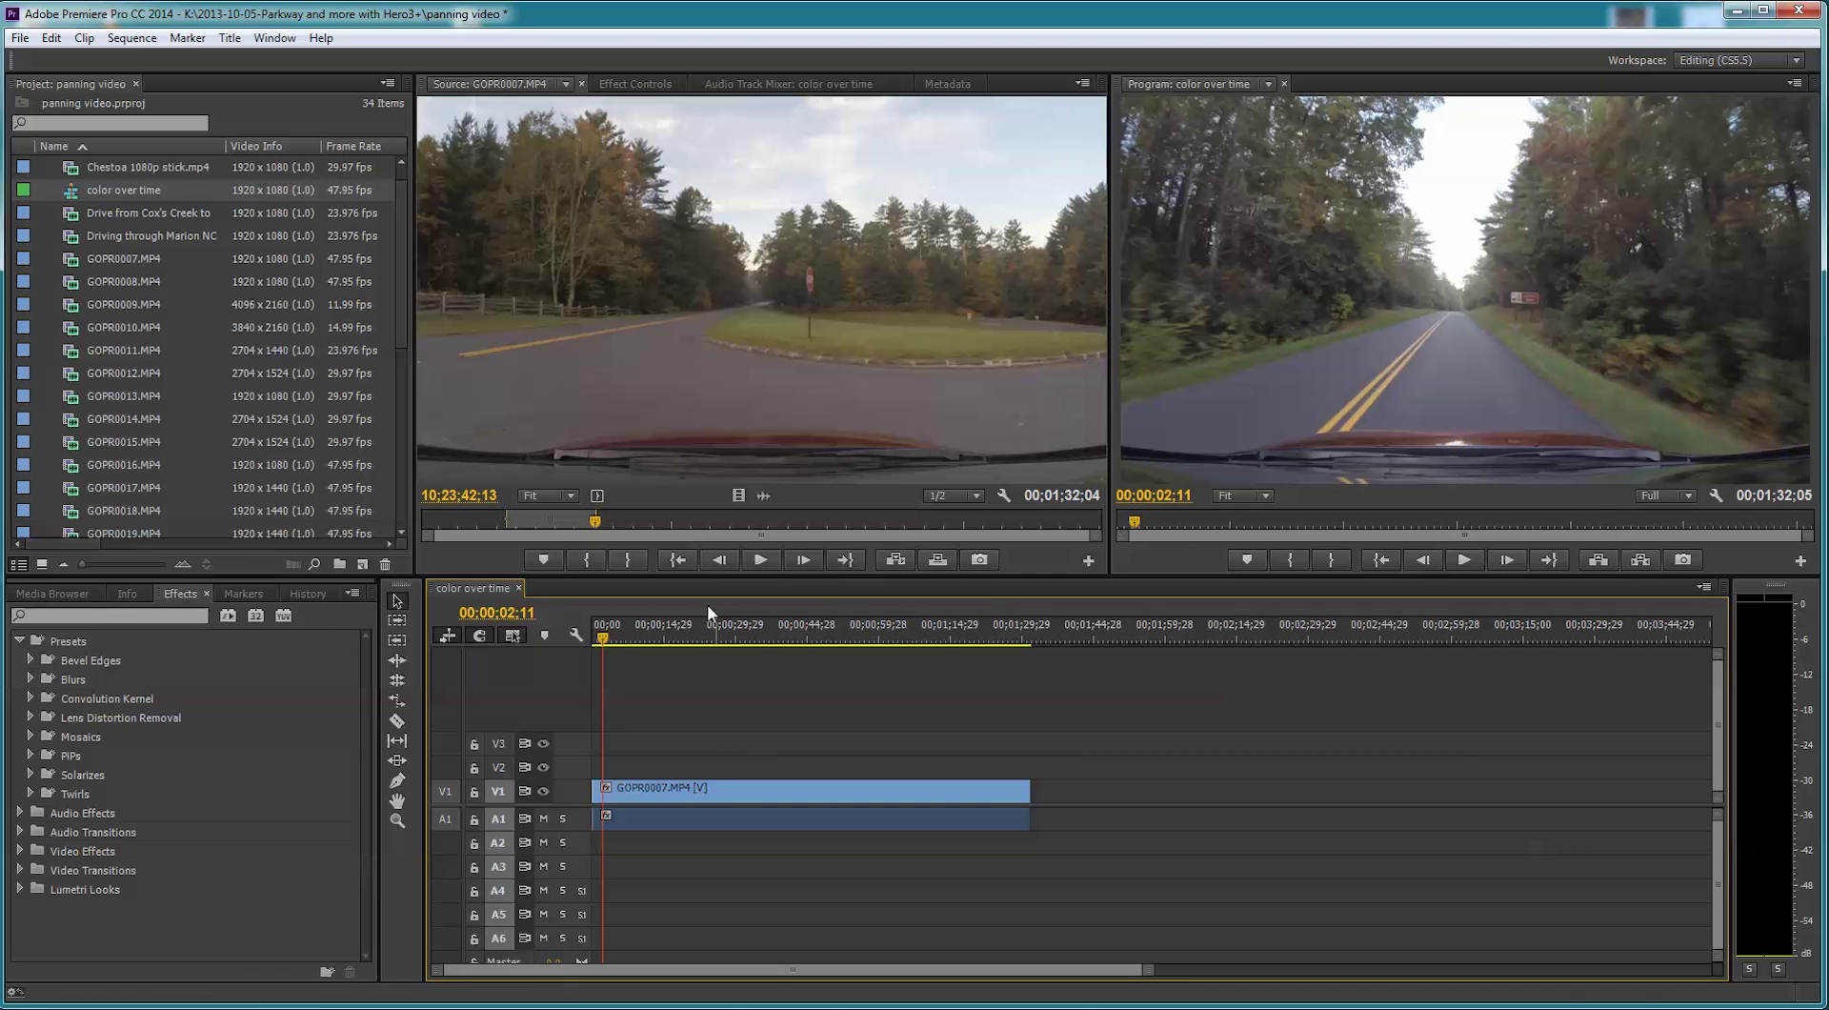
{"action": "left_click_drag", "start_coordinate": [604, 638], "coordinate": [587, 638]}
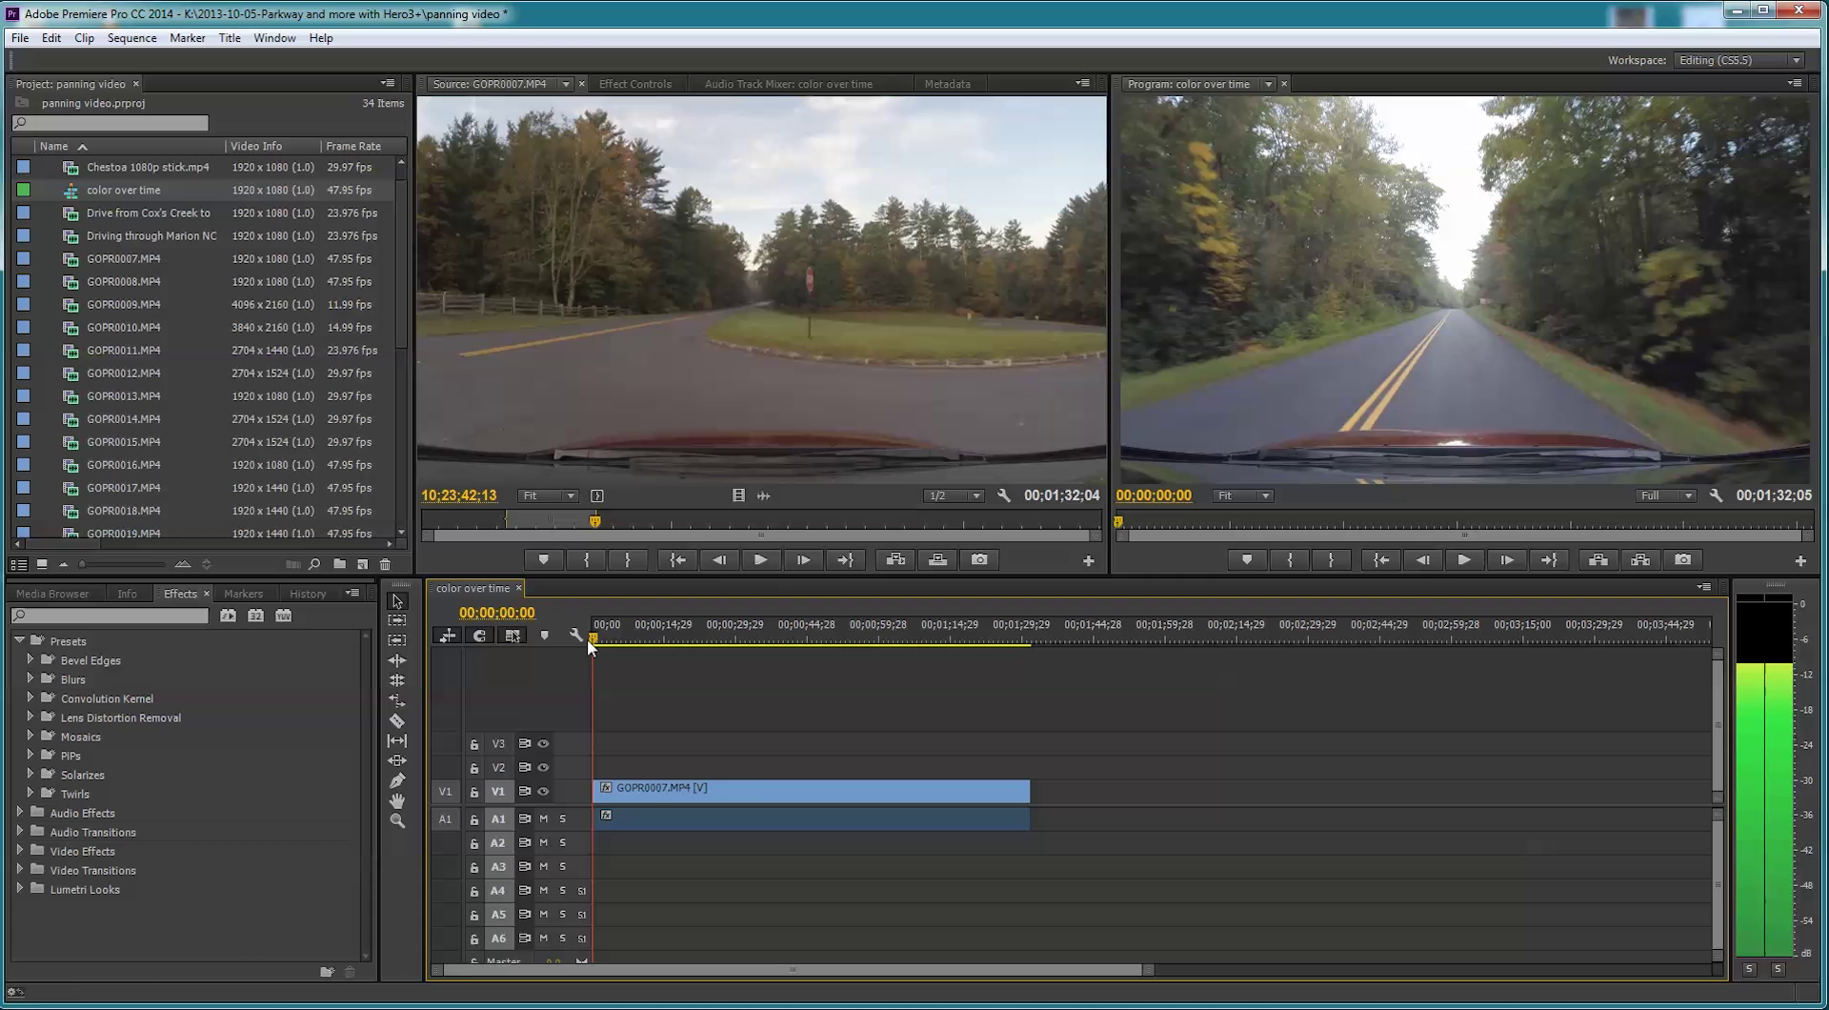
Apply the Fast Color Corrector effect to the driving clip.
{"action": "left_click", "coordinate": [744, 806]}
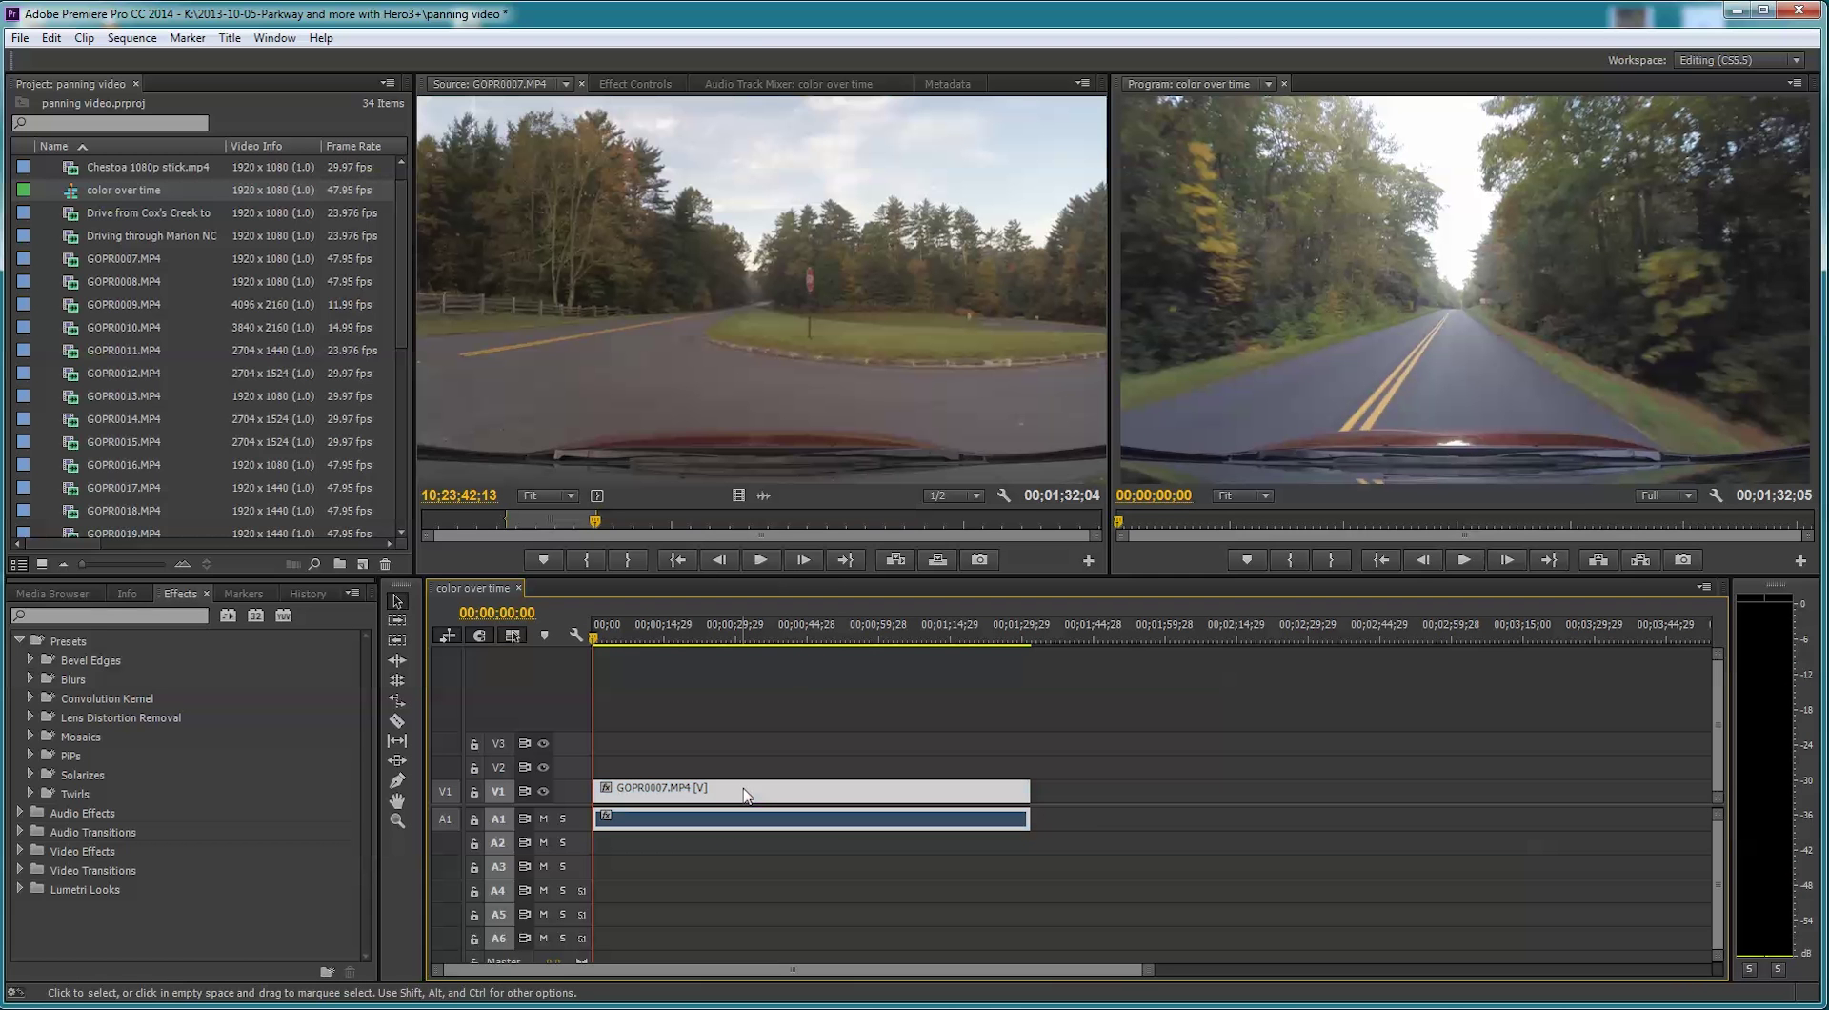
{"action": "left_click", "coordinate": [73, 615]}
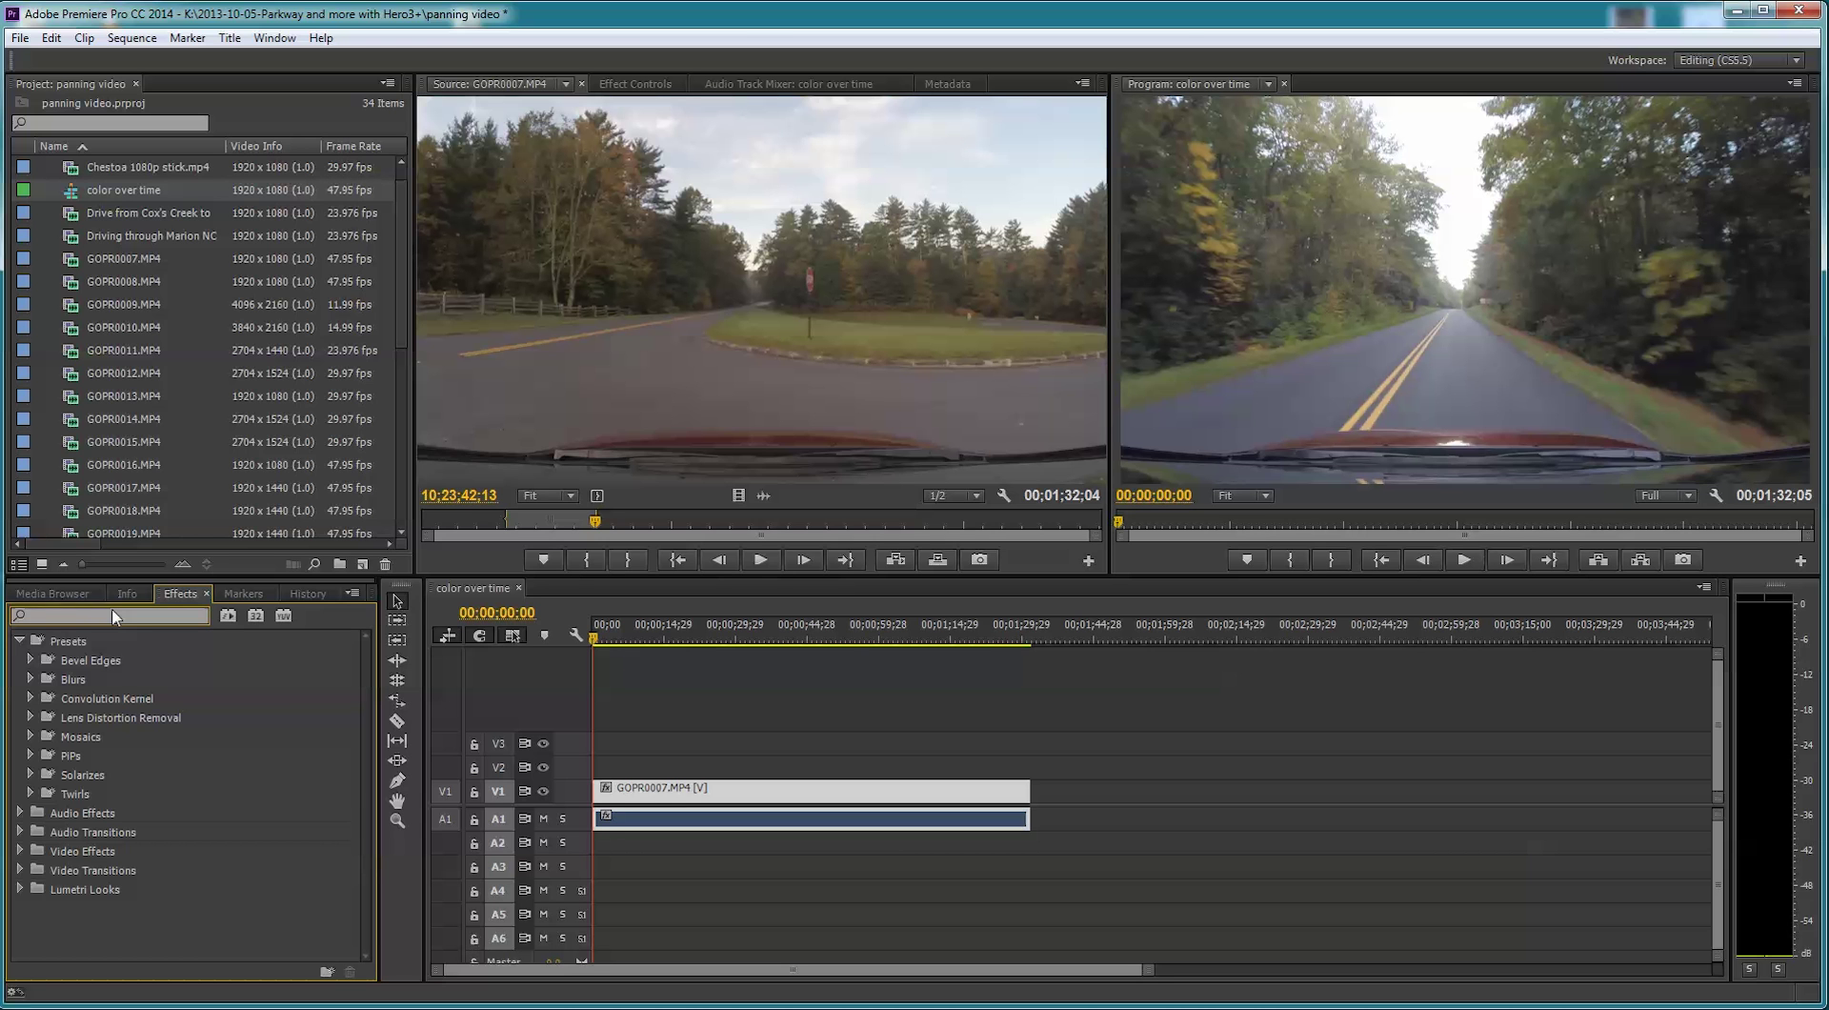
{"action": "type", "text": "fas"}
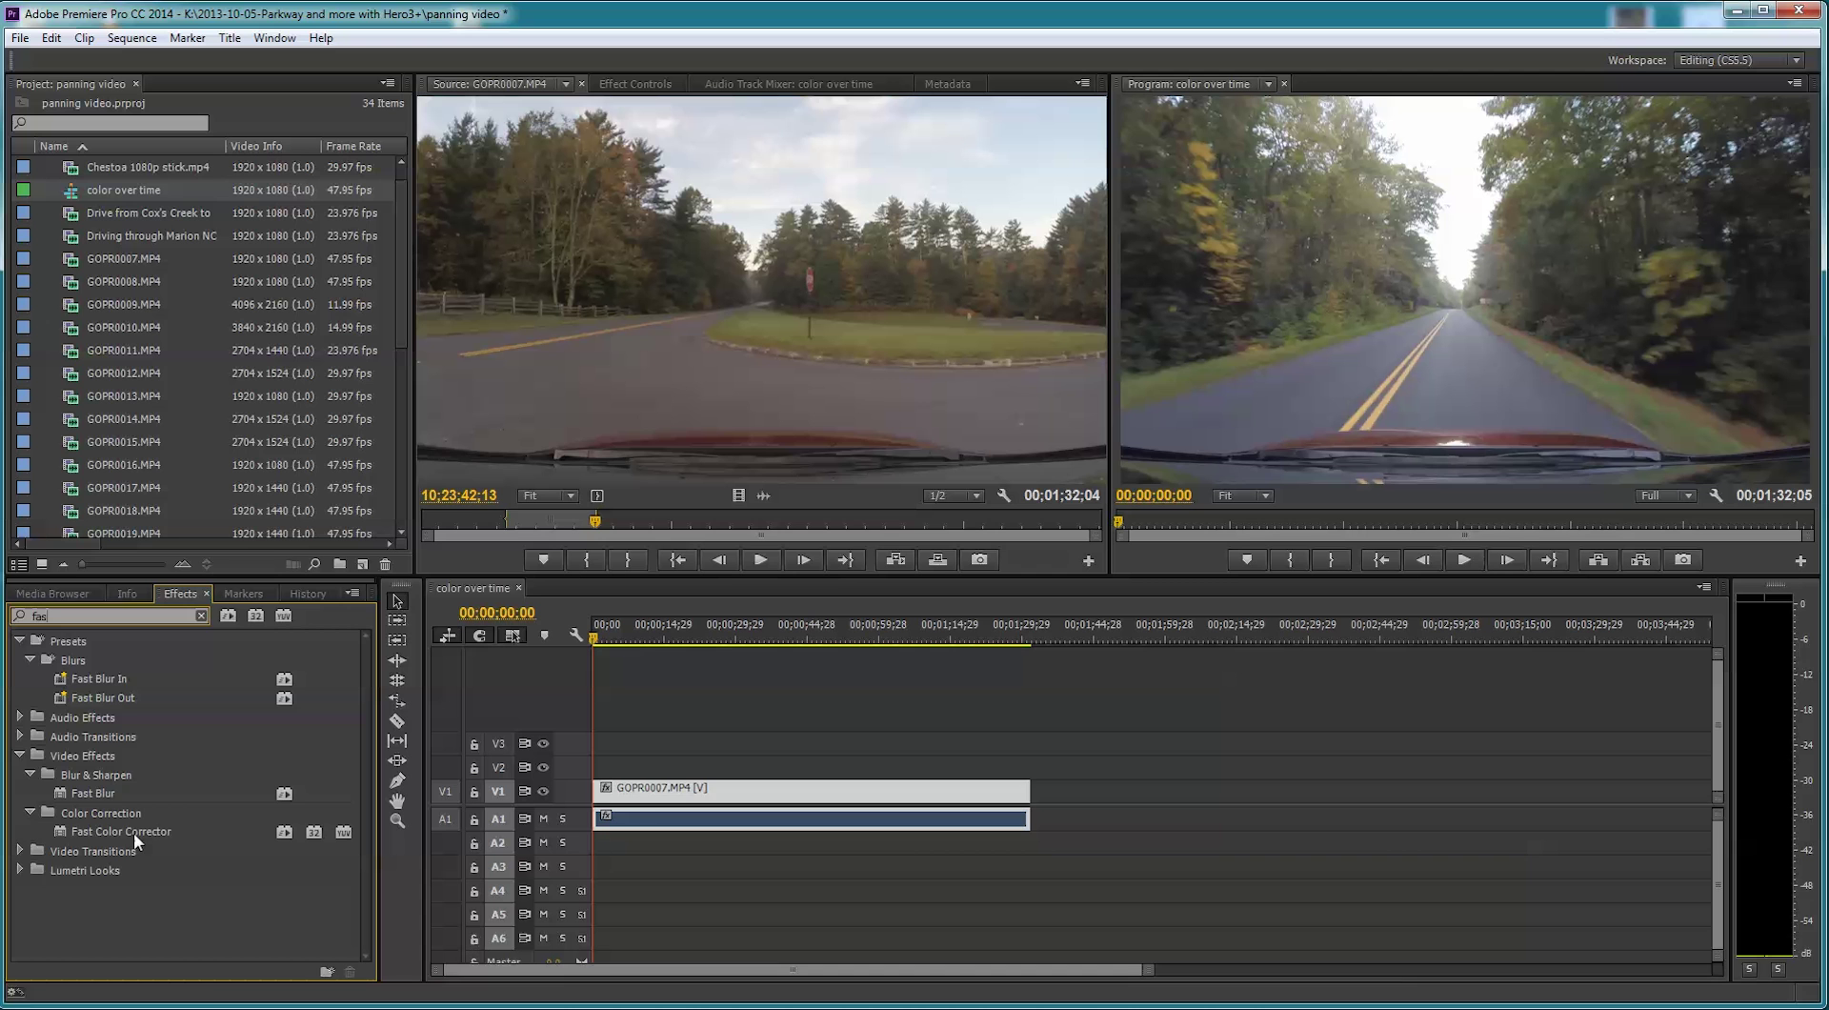
{"action": "left_click_drag", "start_coordinate": [133, 832], "coordinate": [653, 798]}
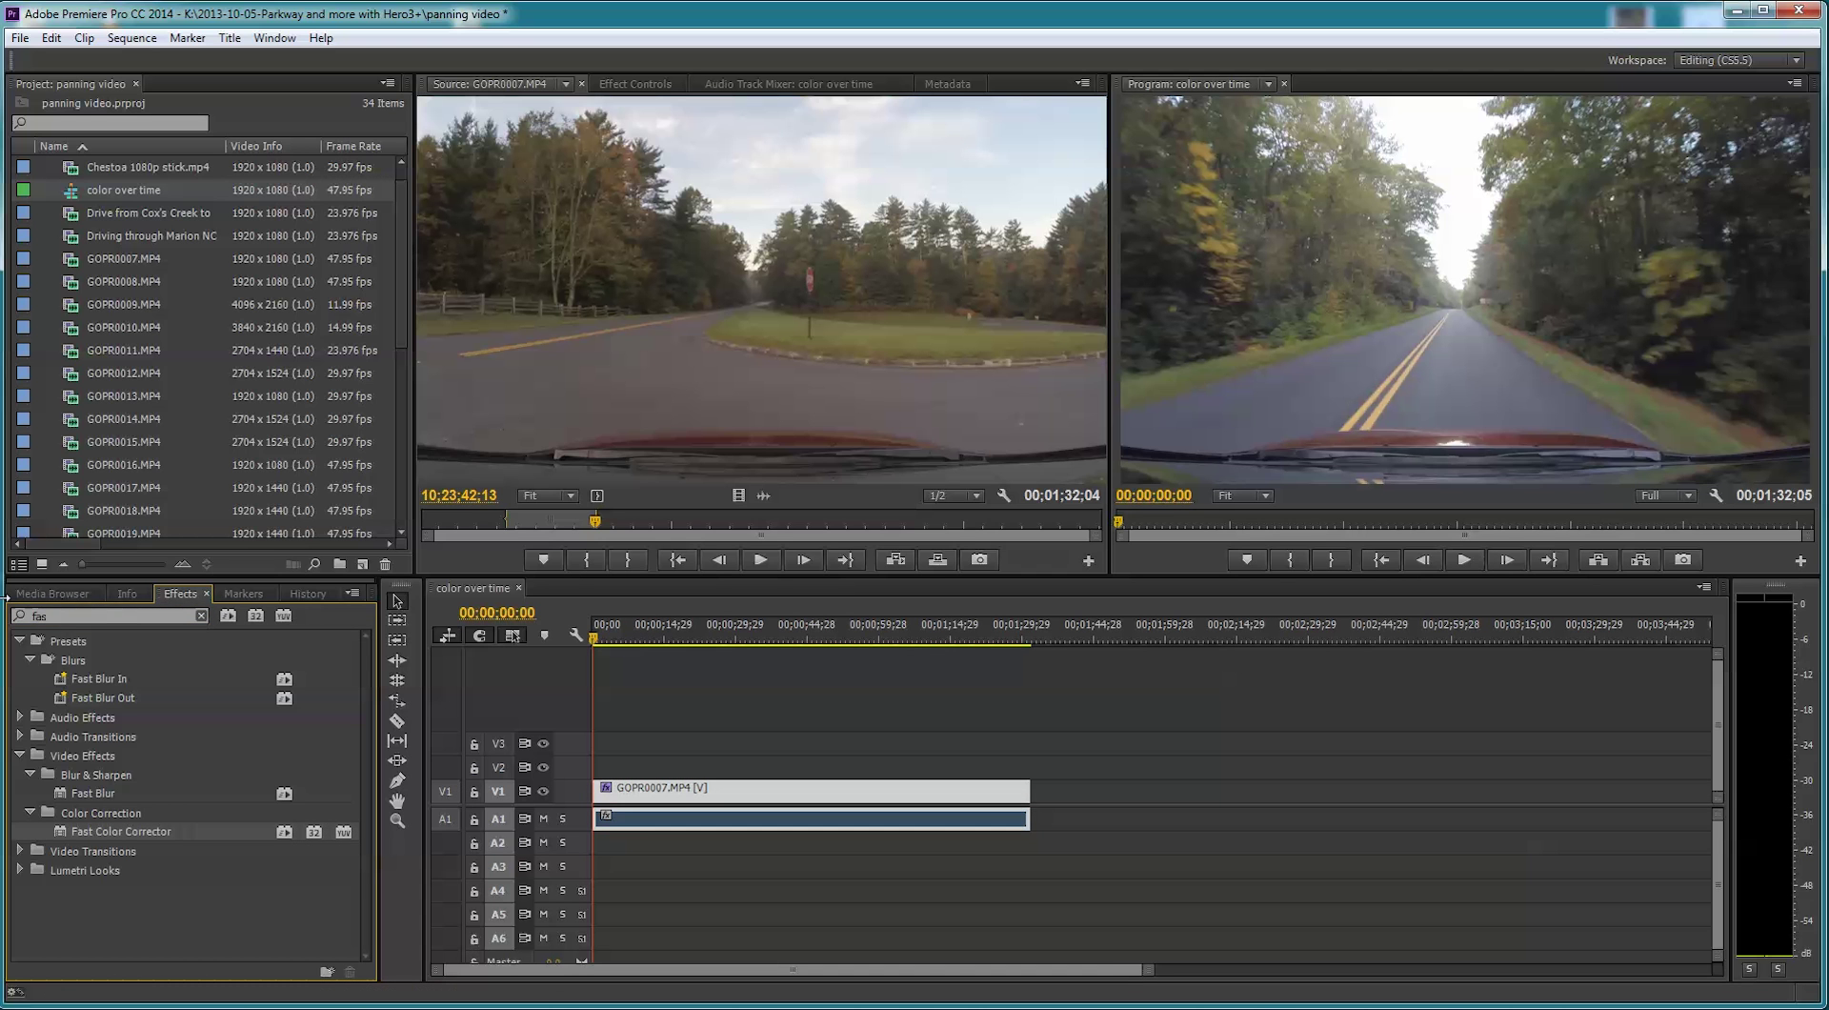
Apply Brightness & Contrast to the same clip and show its Effect Controls.
{"action": "key", "text": "shift+f"}
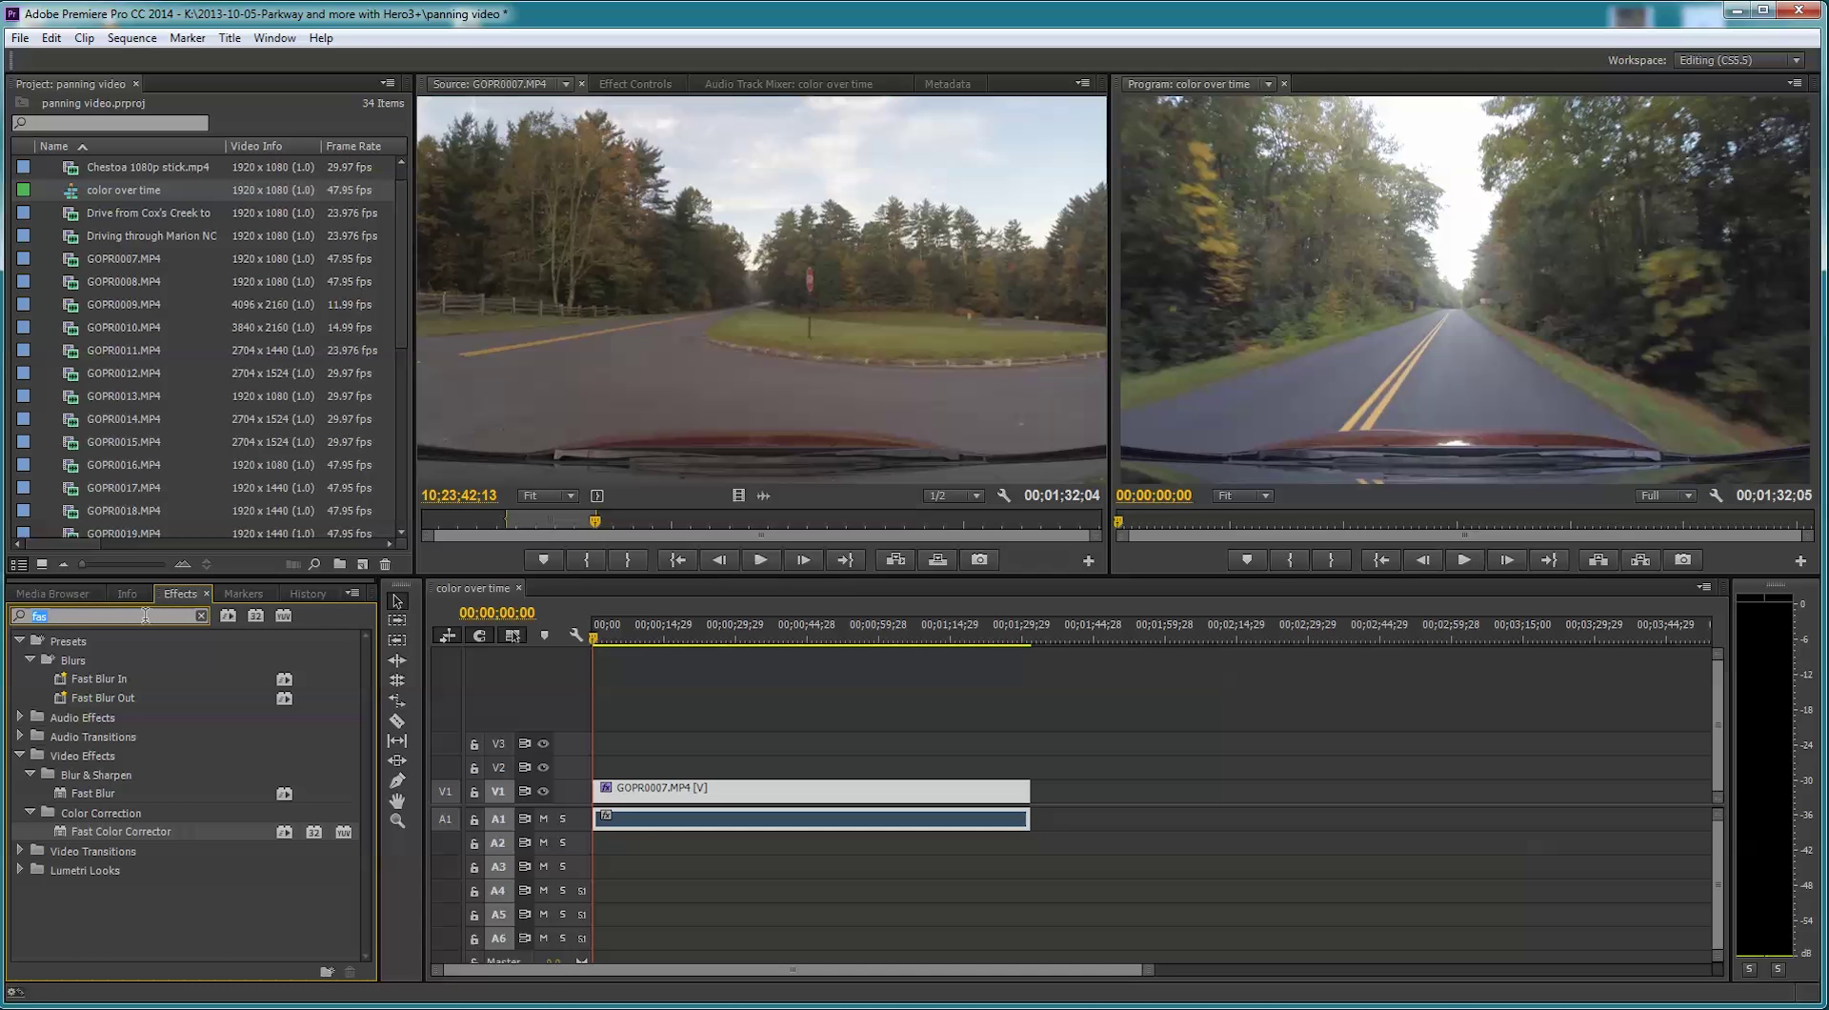
{"action": "type", "text": "brigh"}
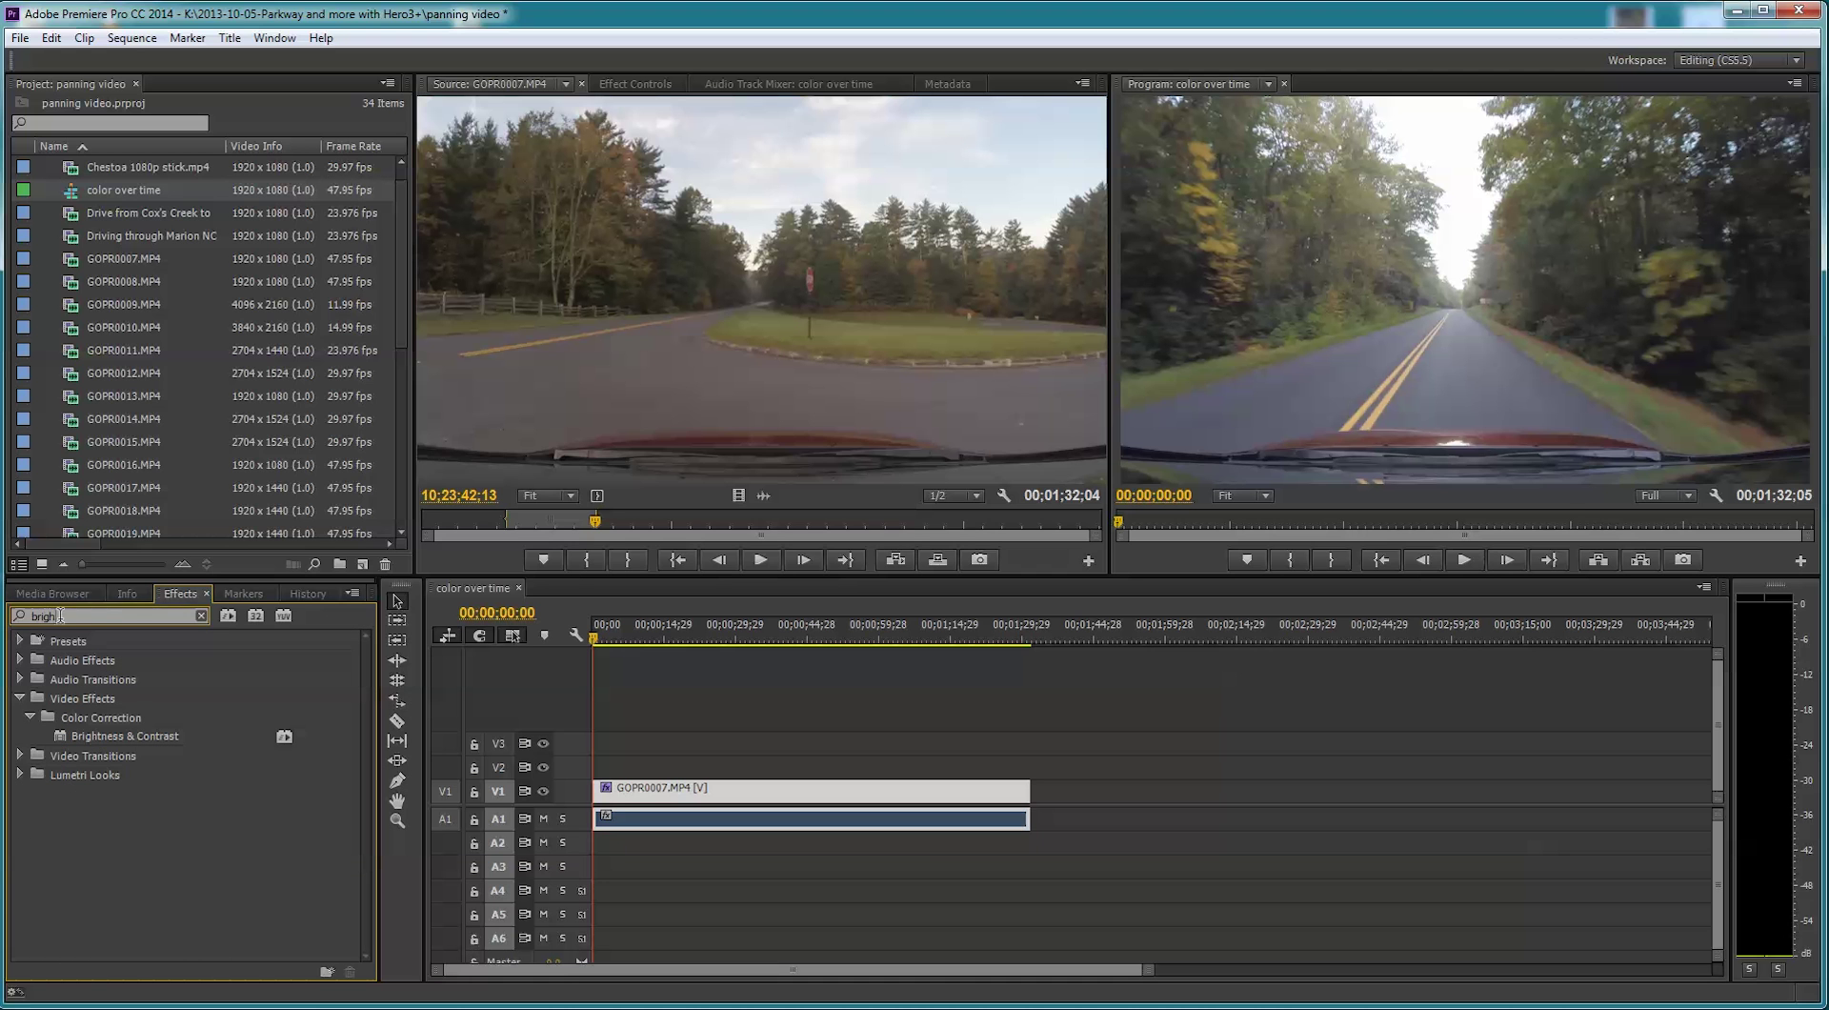
{"action": "left_click_drag", "start_coordinate": [67, 742], "coordinate": [648, 798]}
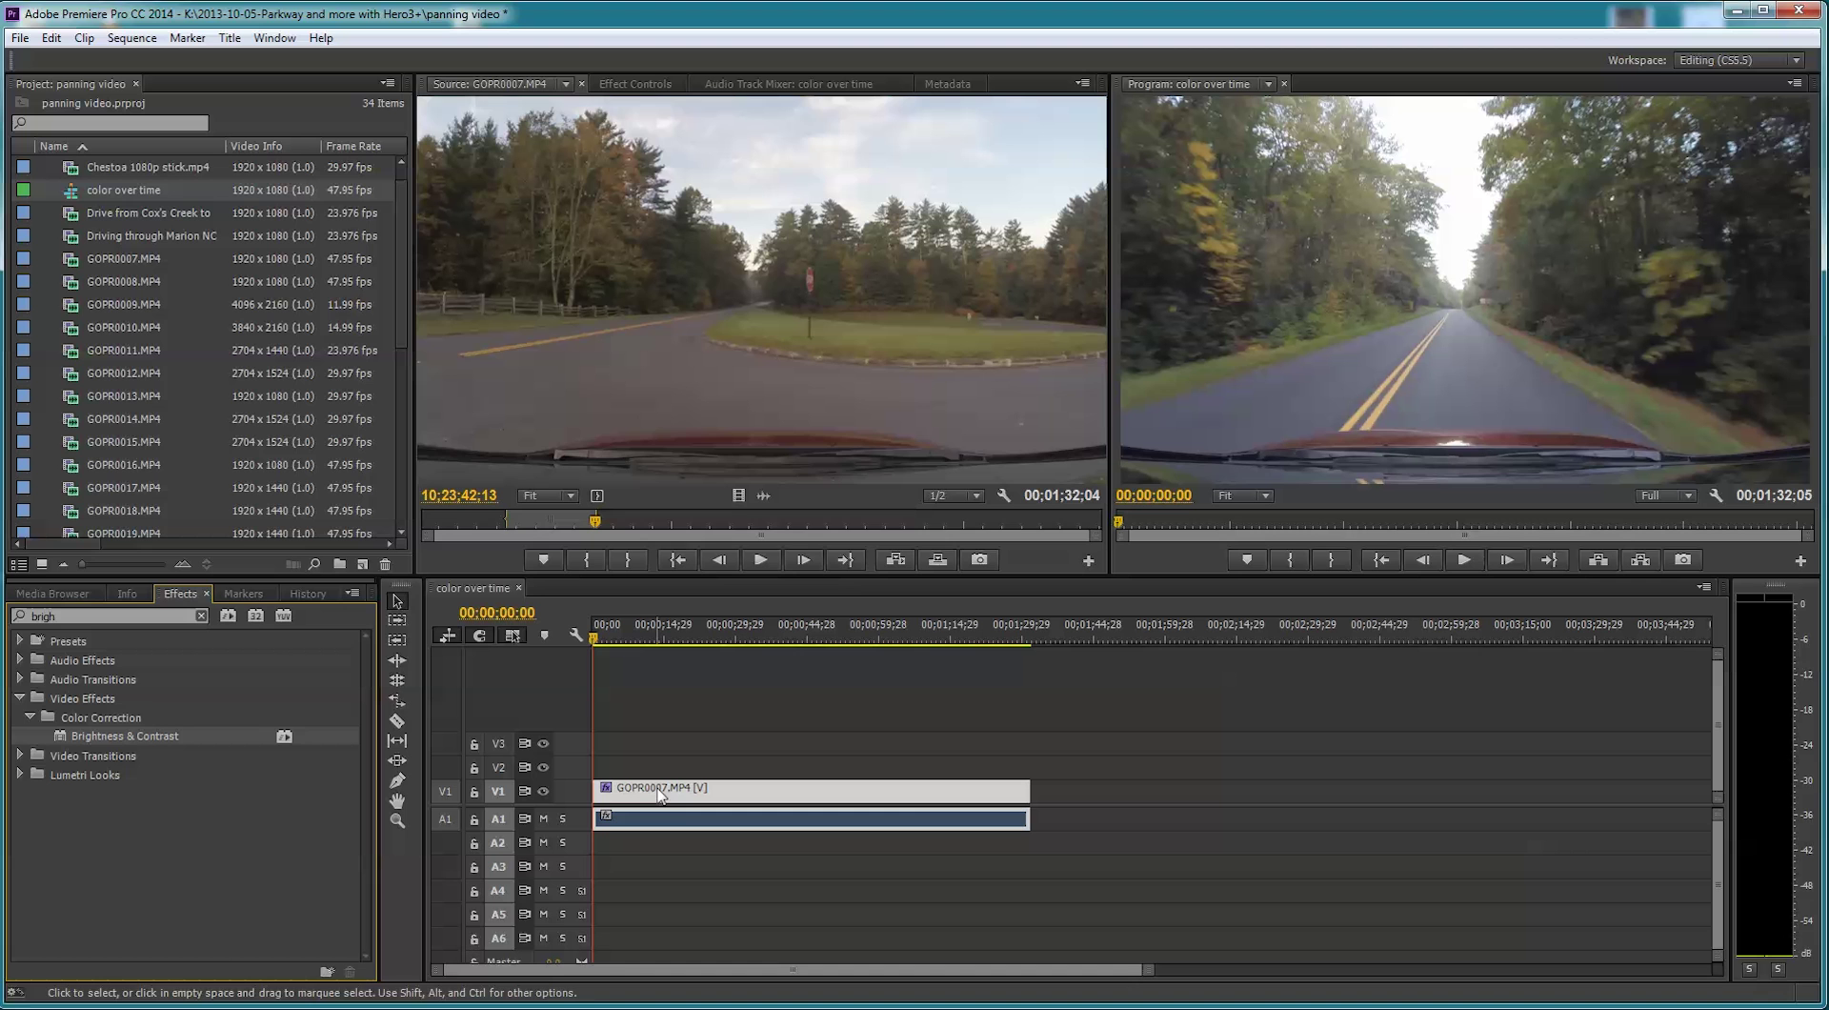
{"action": "left_click", "coordinate": [630, 82]}
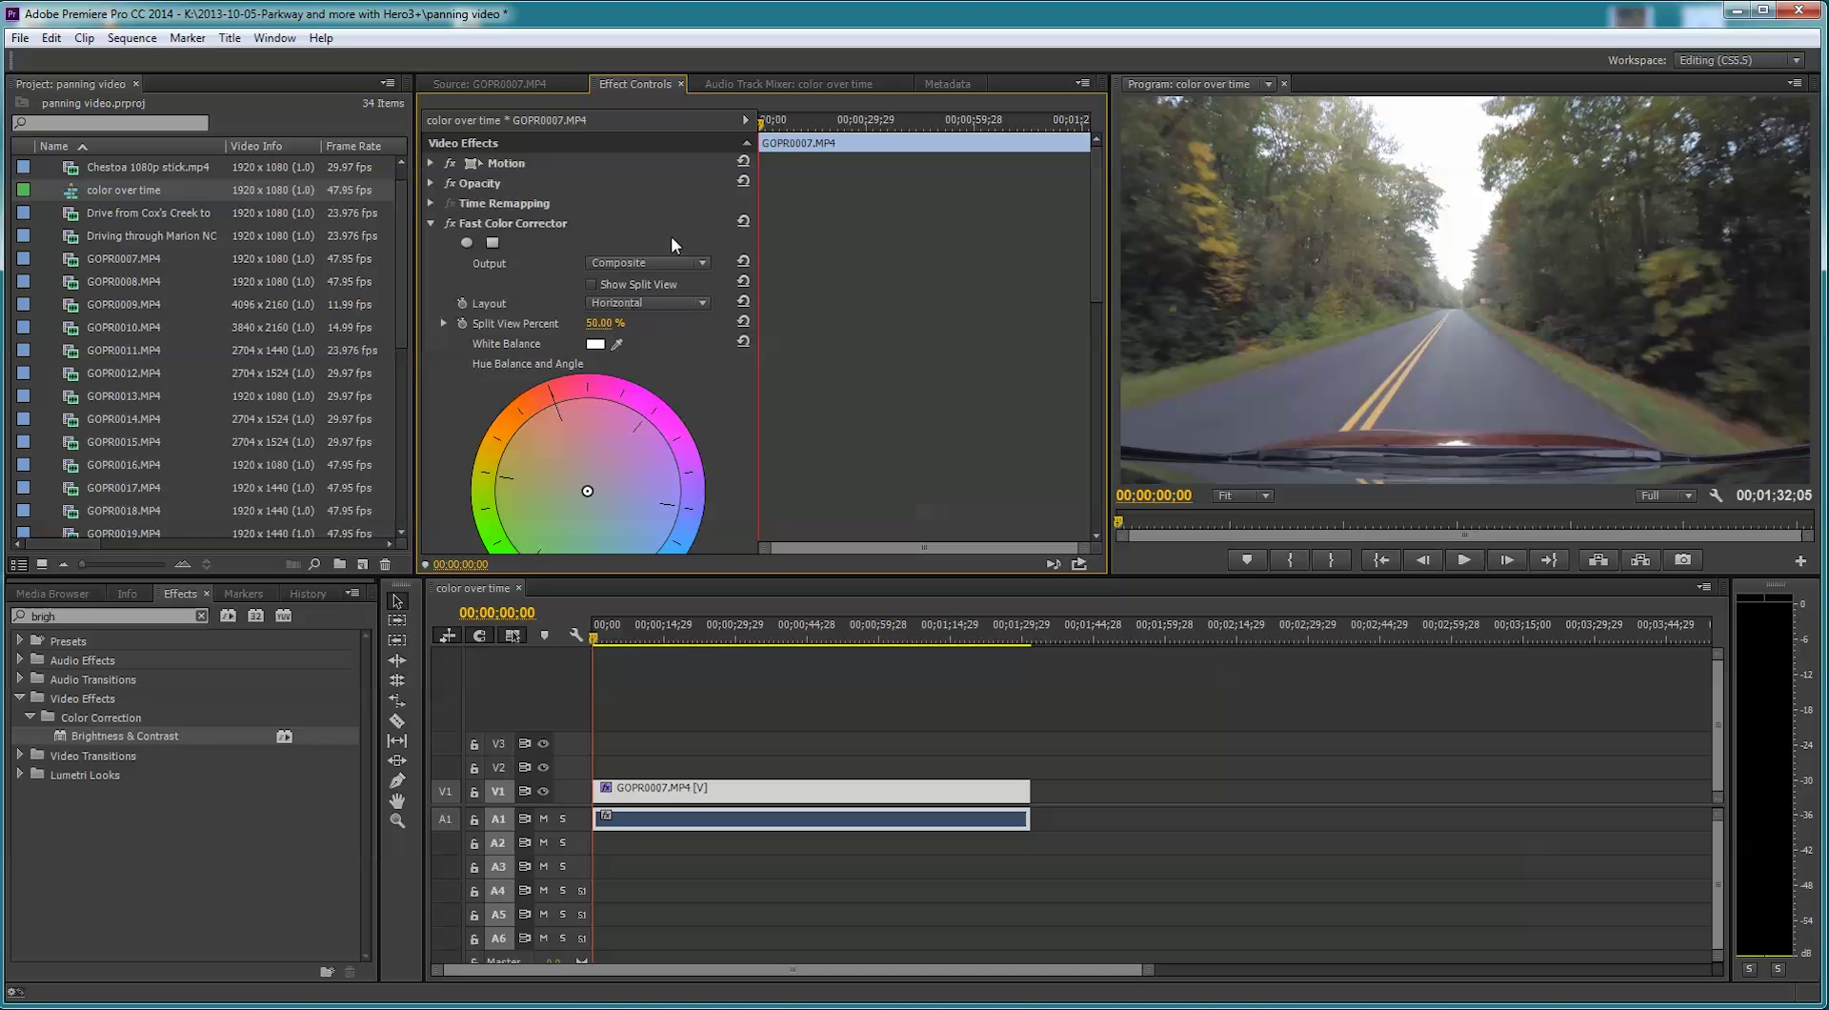
Collapse Brightness & Contrast, keep Fast Color Corrector expanded, and narrow the settings column.
{"action": "left_click", "coordinate": [430, 225]}
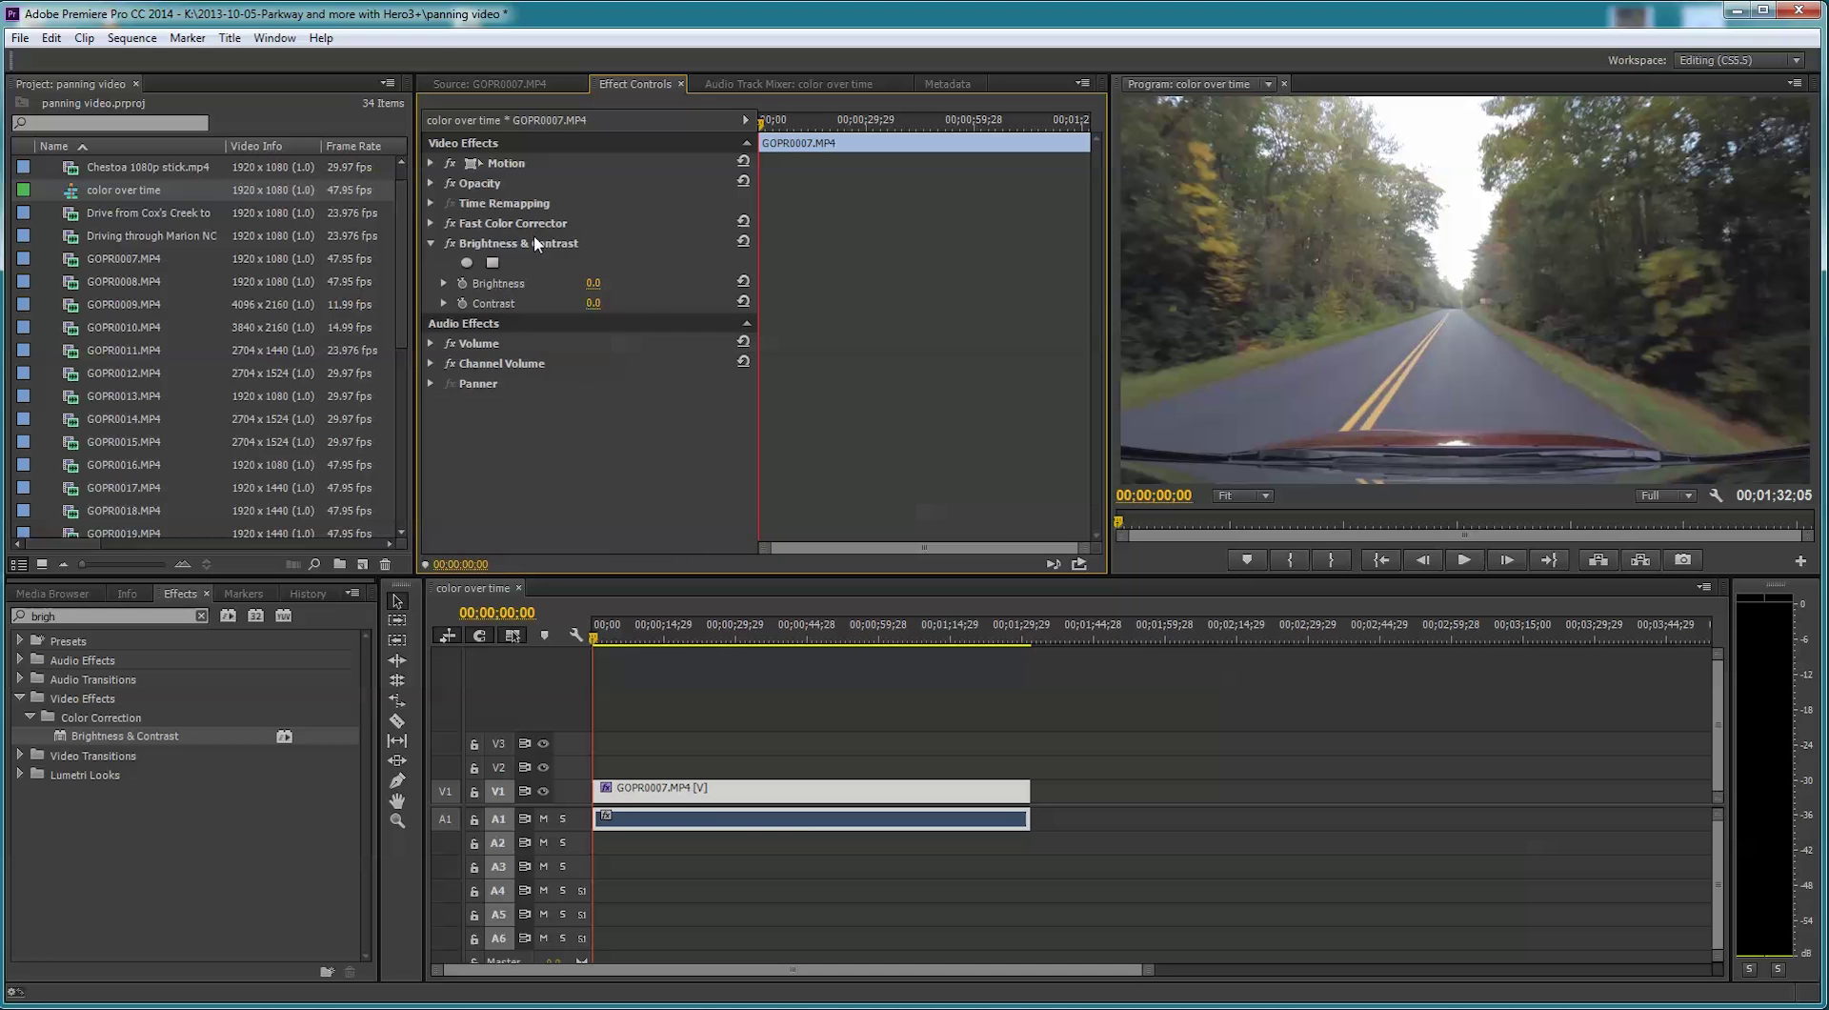
{"action": "left_click", "coordinate": [430, 243]}
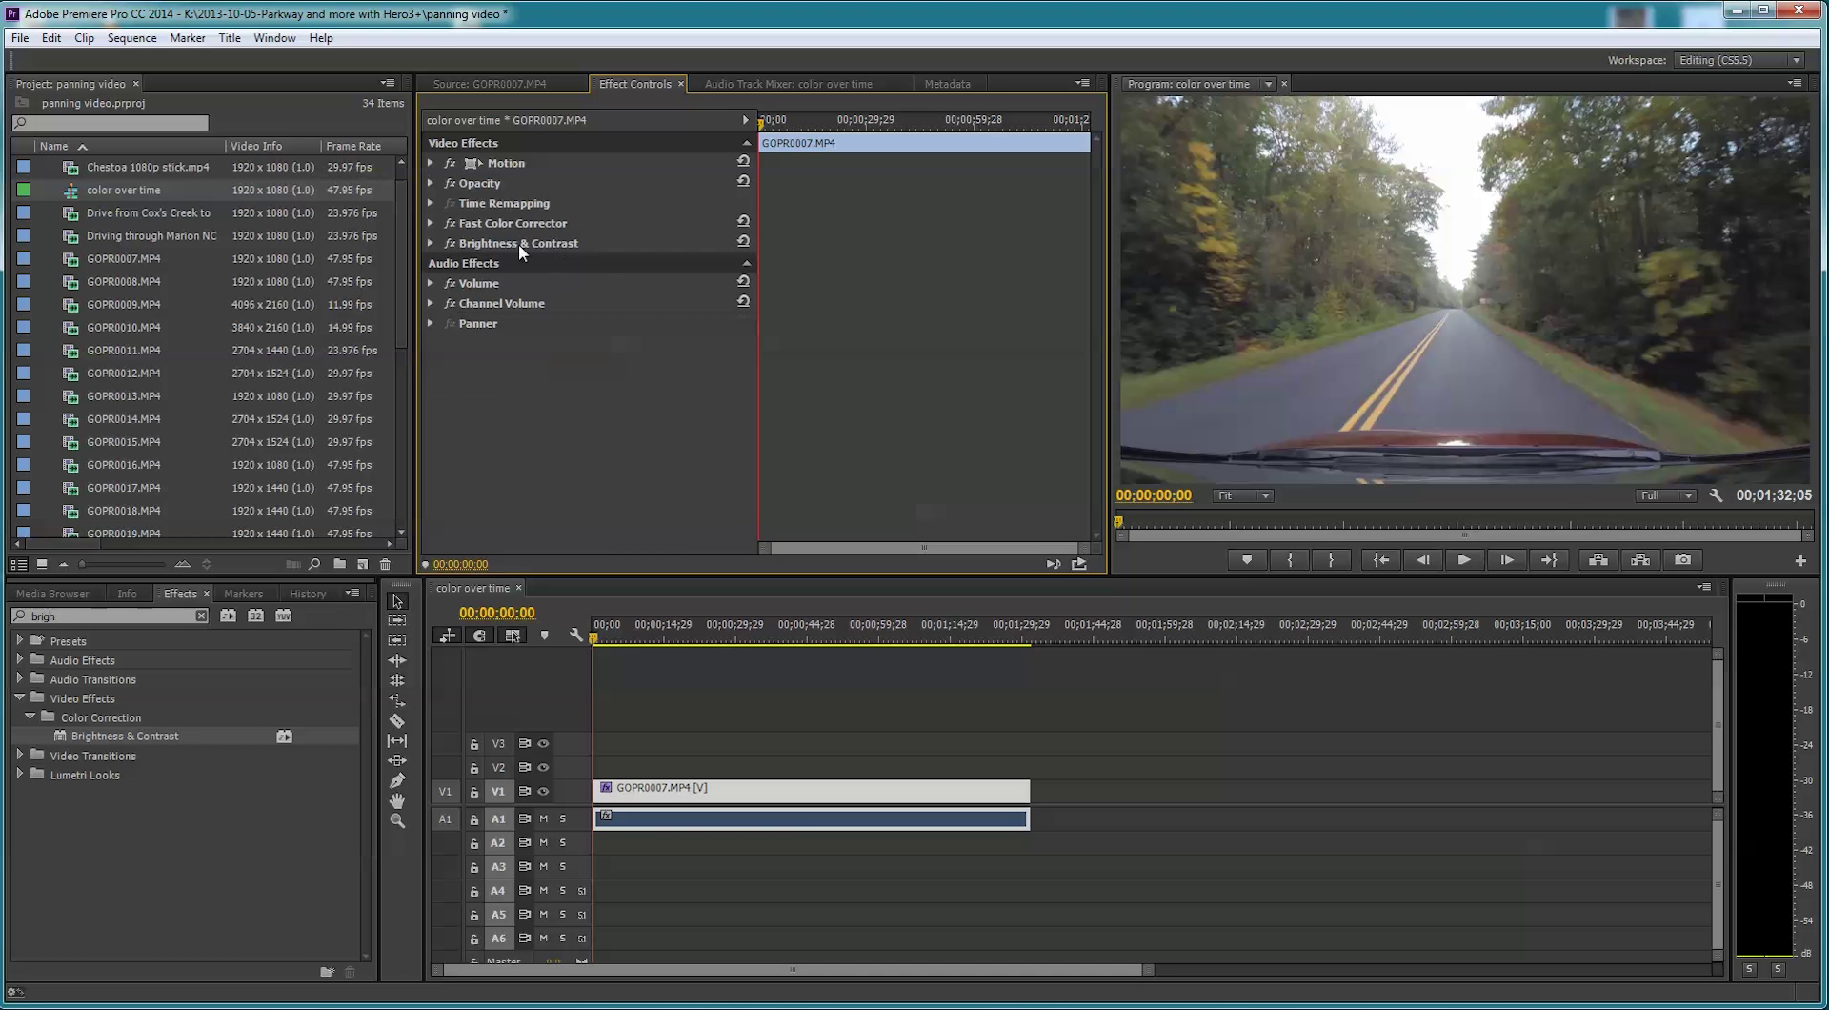
{"action": "left_click", "coordinate": [430, 225]}
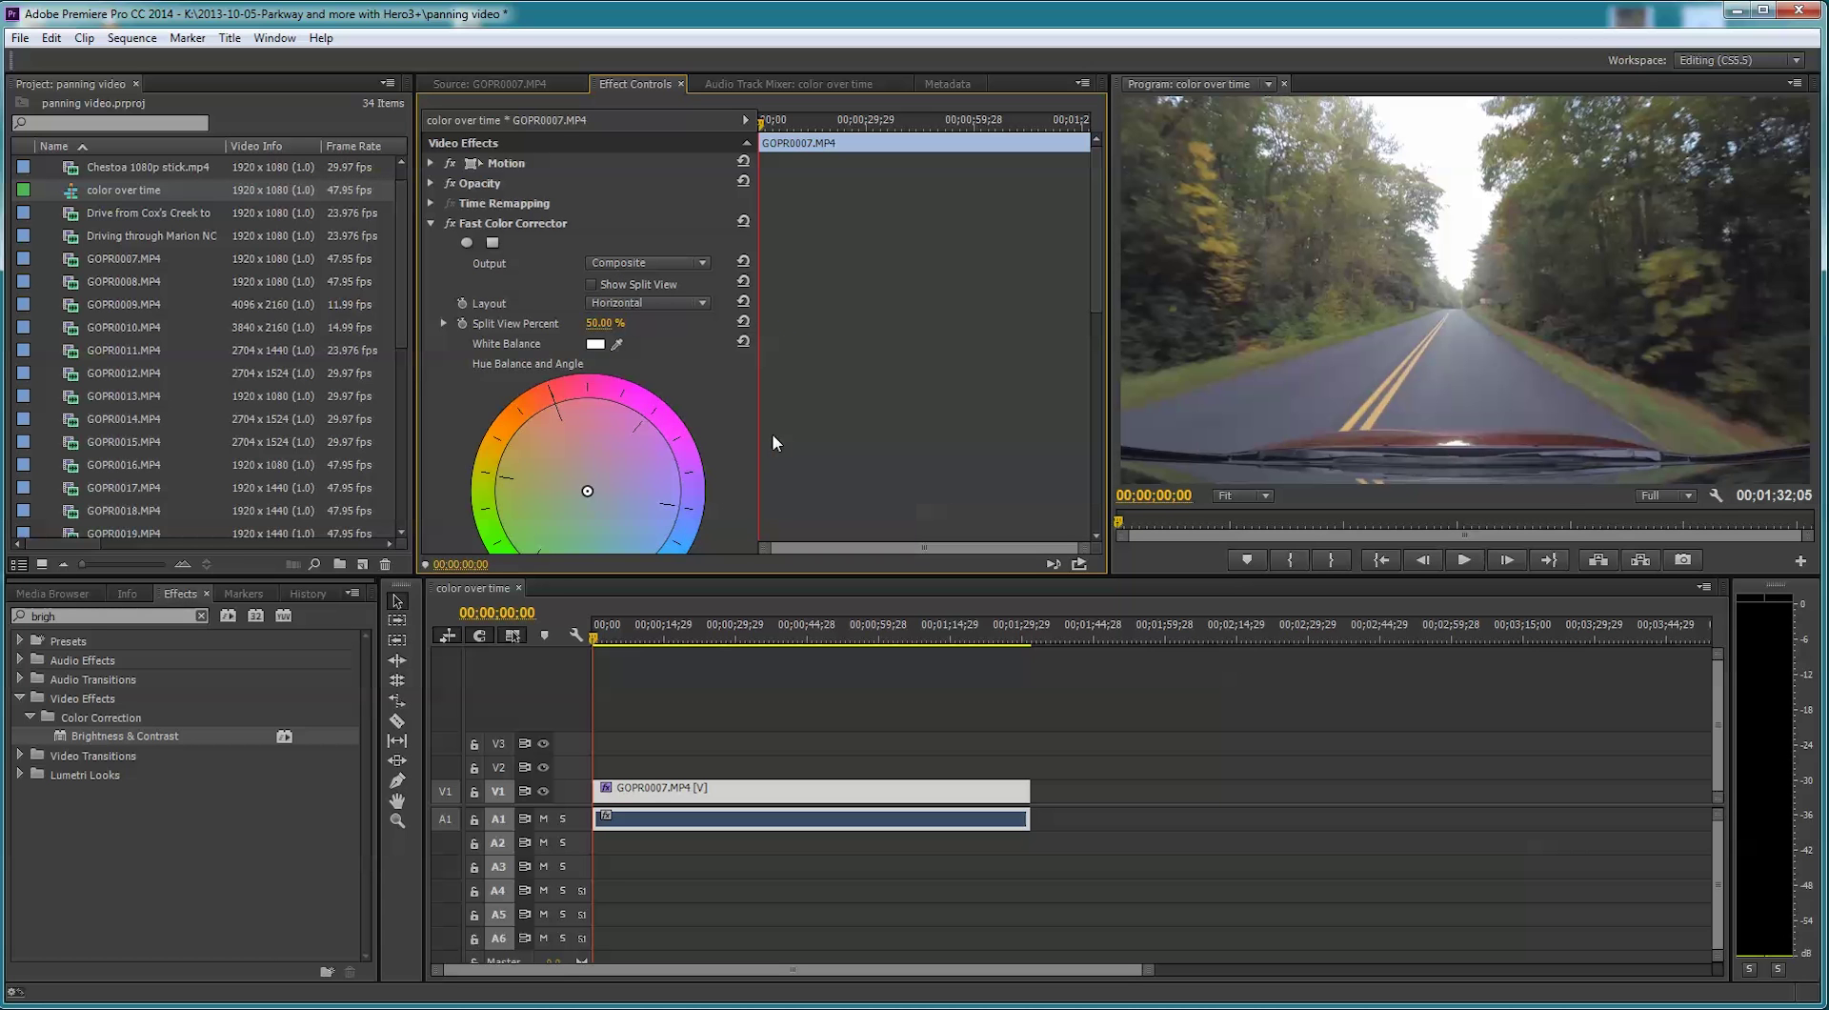
{"action": "left_click_drag", "start_coordinate": [756, 434], "coordinate": [669, 435]}
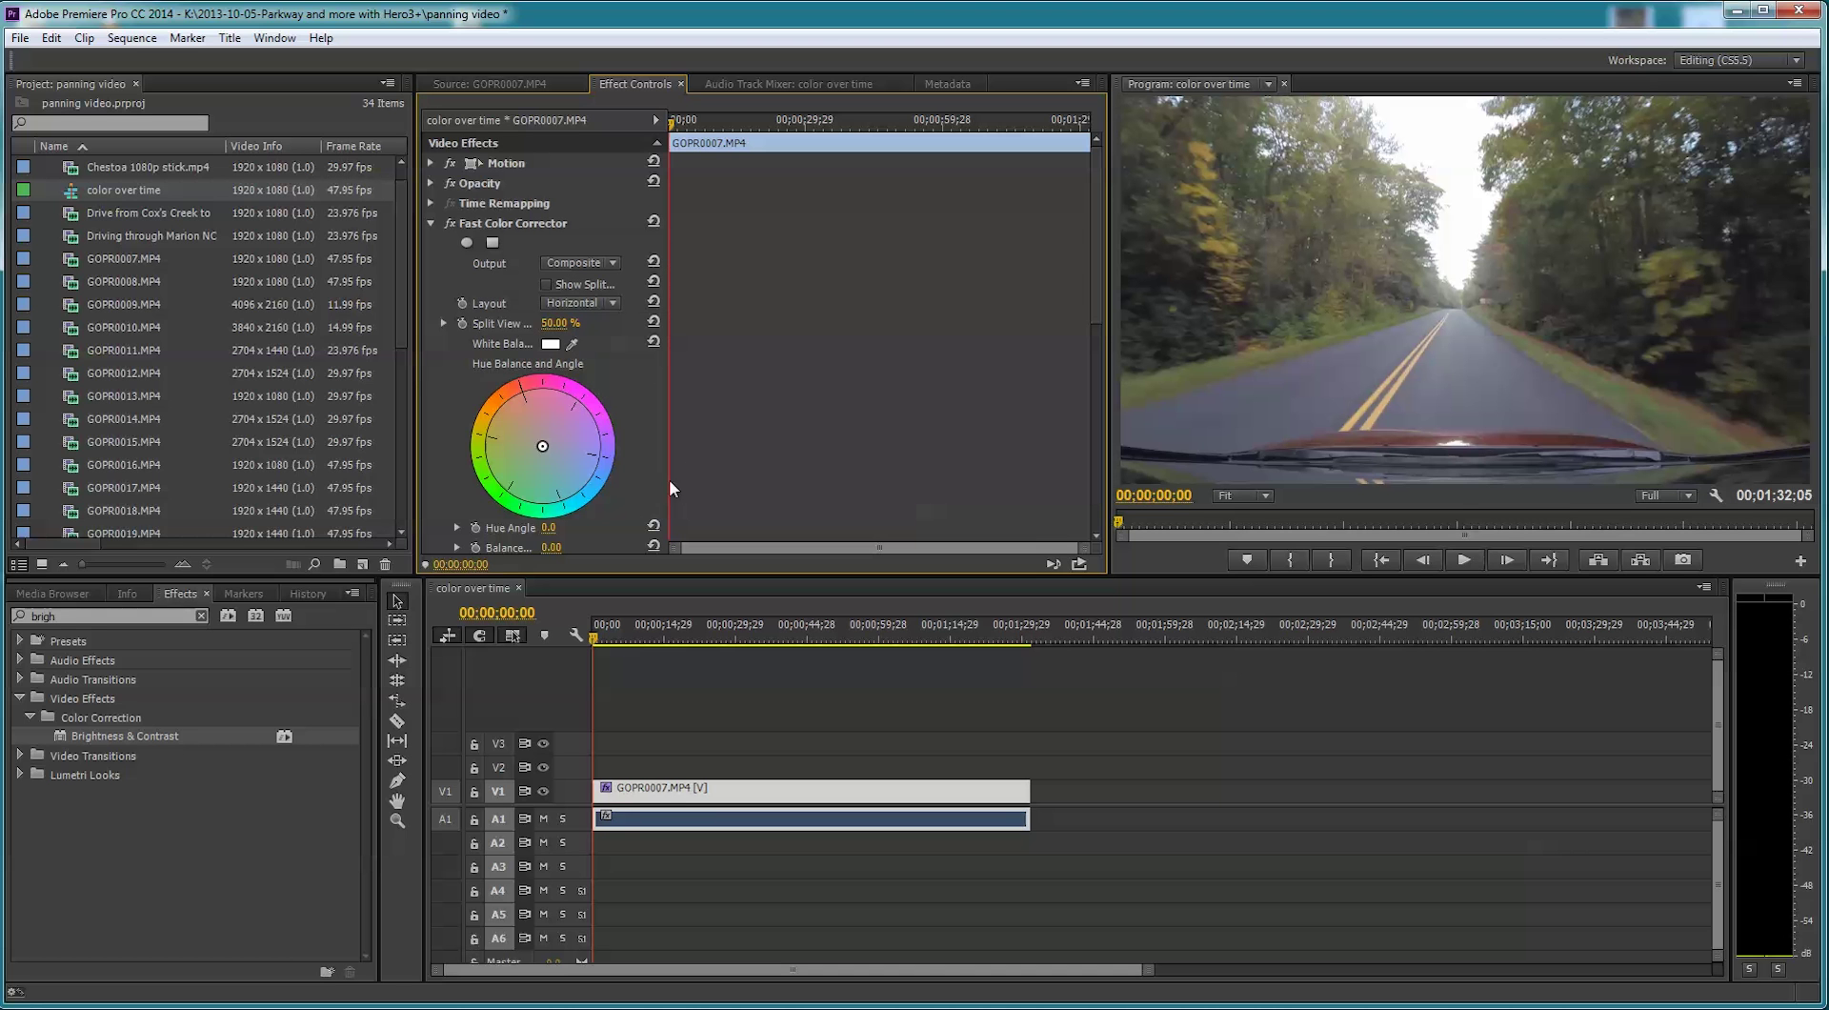
{"action": "left_click_drag", "start_coordinate": [1096, 301], "coordinate": [1094, 375]}
At 00;00;03;11, add a Saturation keyframe holding the value 100.00.
{"action": "scroll", "coordinate": [1094, 374], "scroll_direction": "up", "scroll_amount": 1}
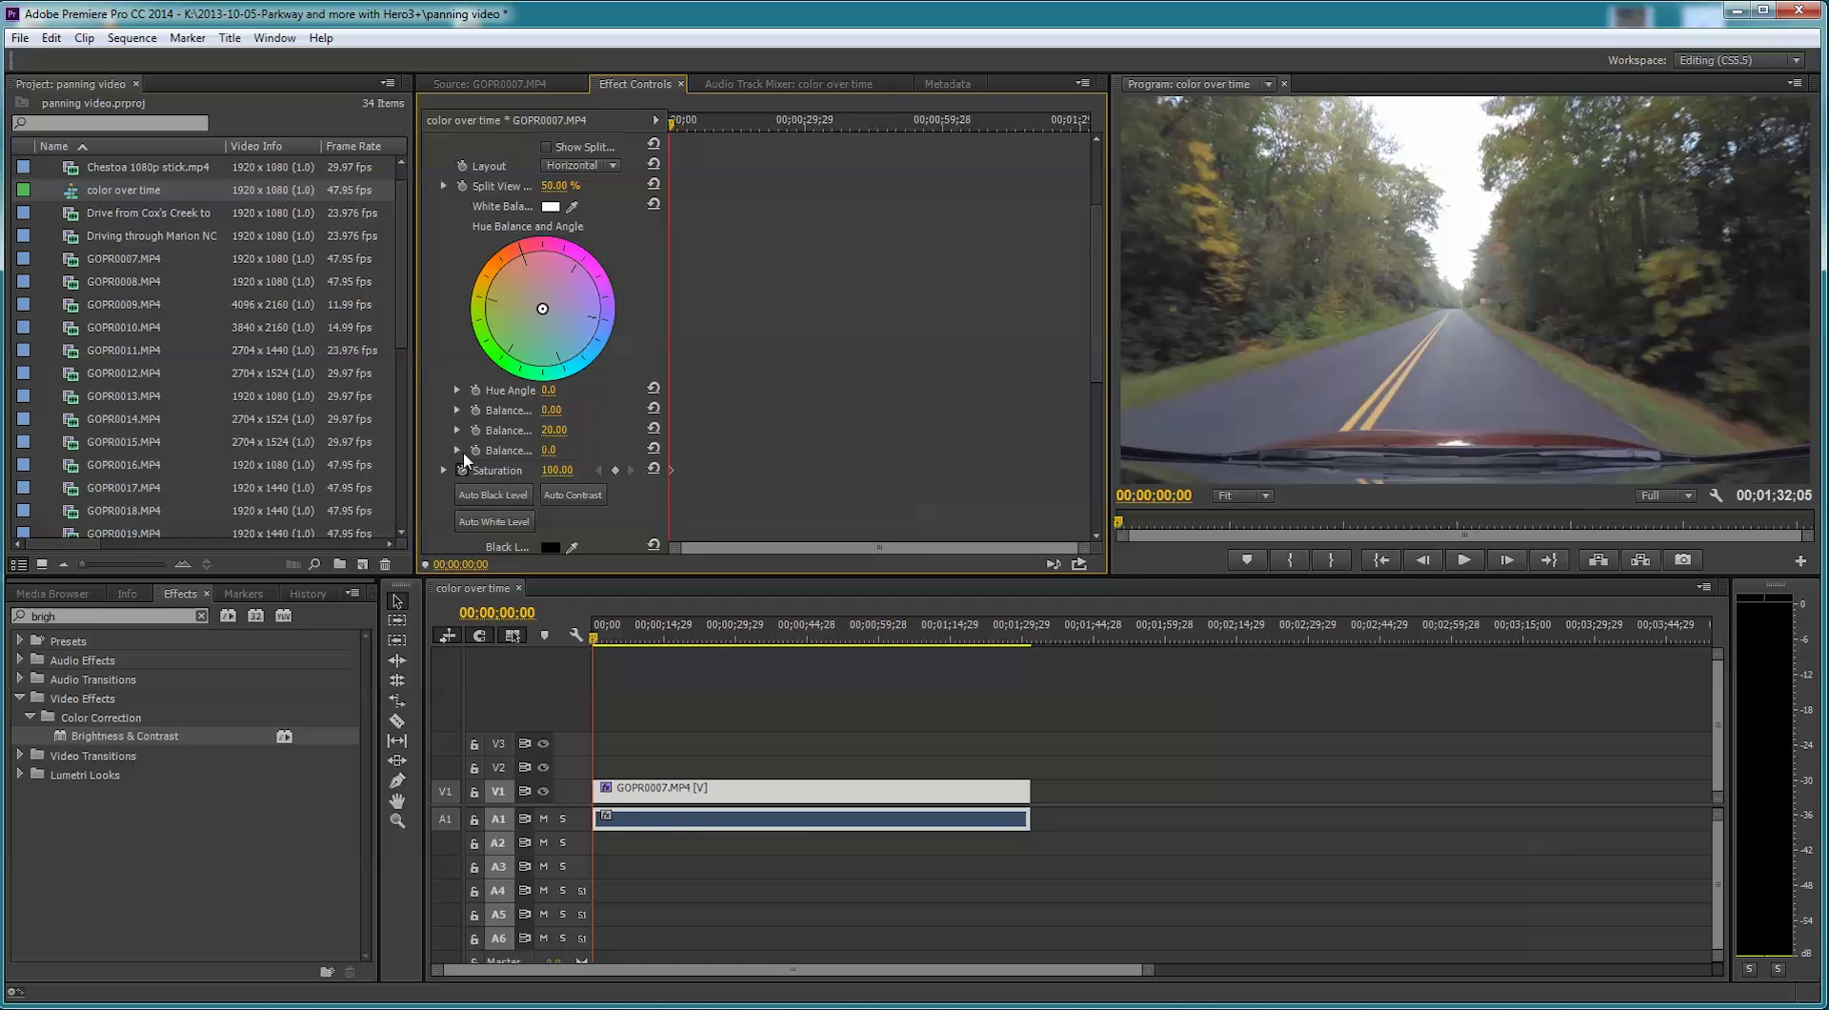
{"action": "left_click", "coordinate": [457, 450]}
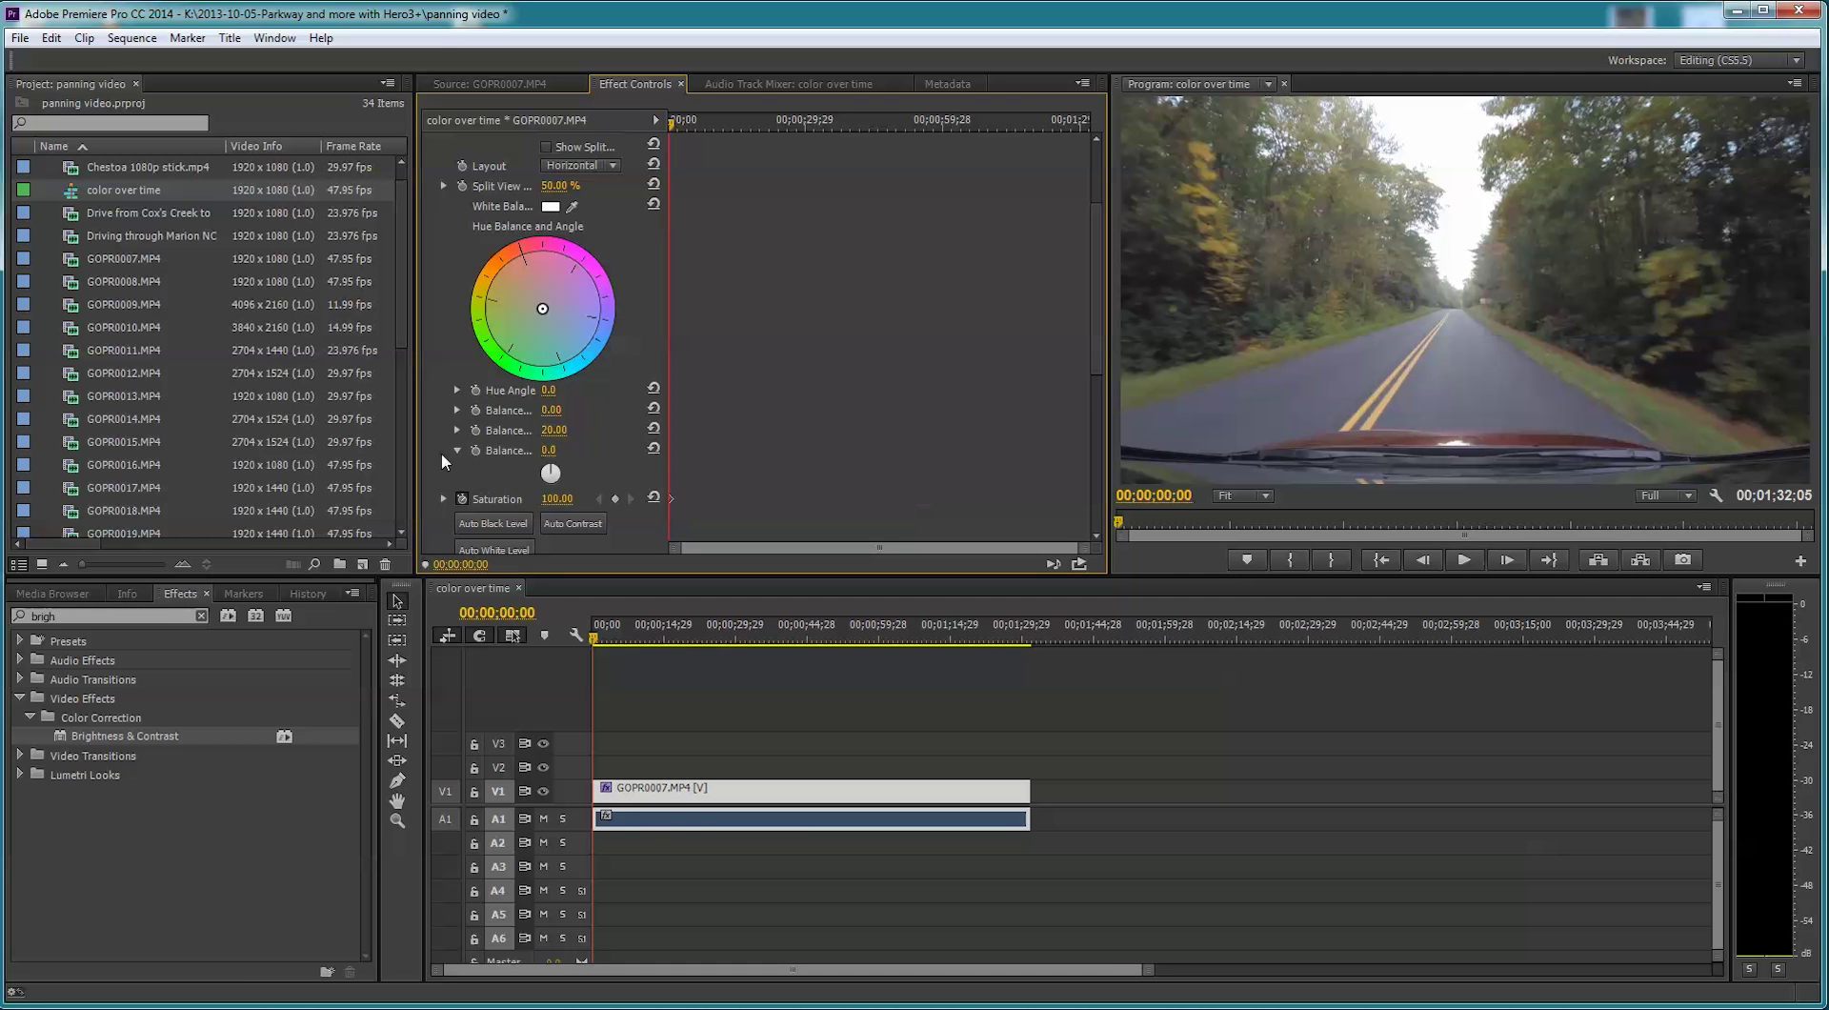
{"action": "left_click", "coordinate": [459, 450]}
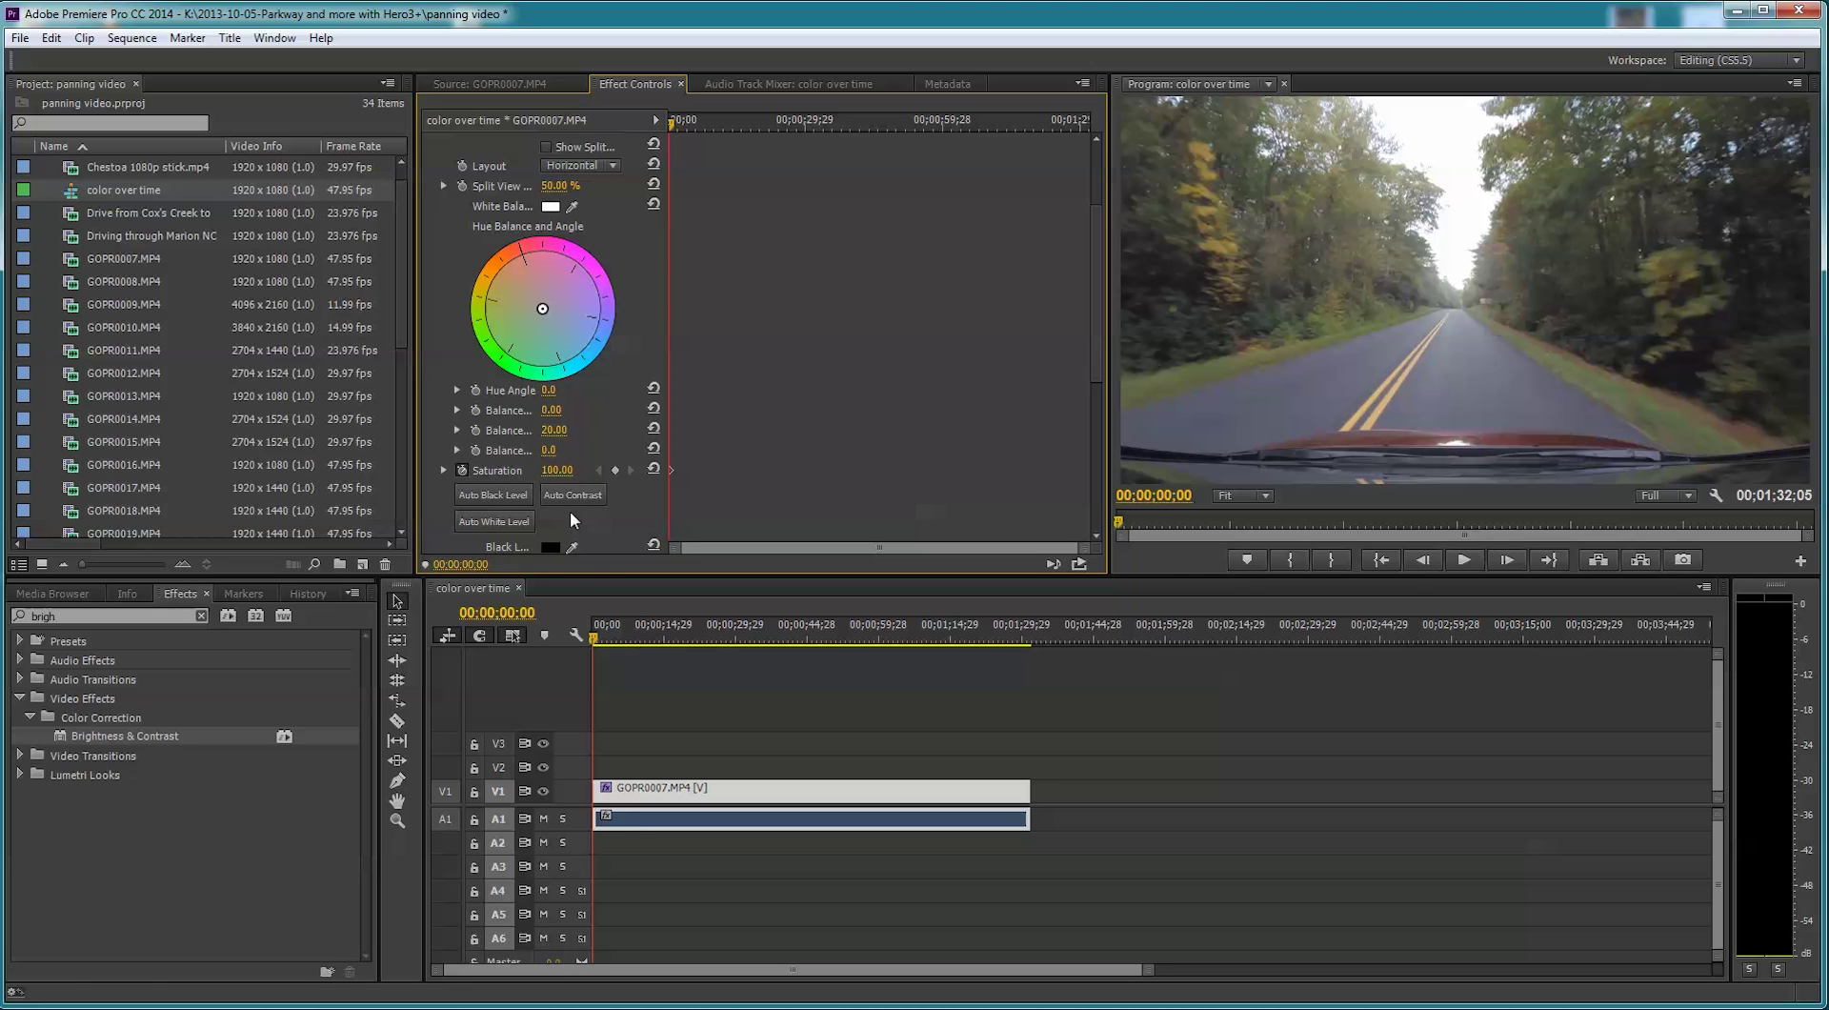
{"action": "left_click", "coordinate": [608, 640]}
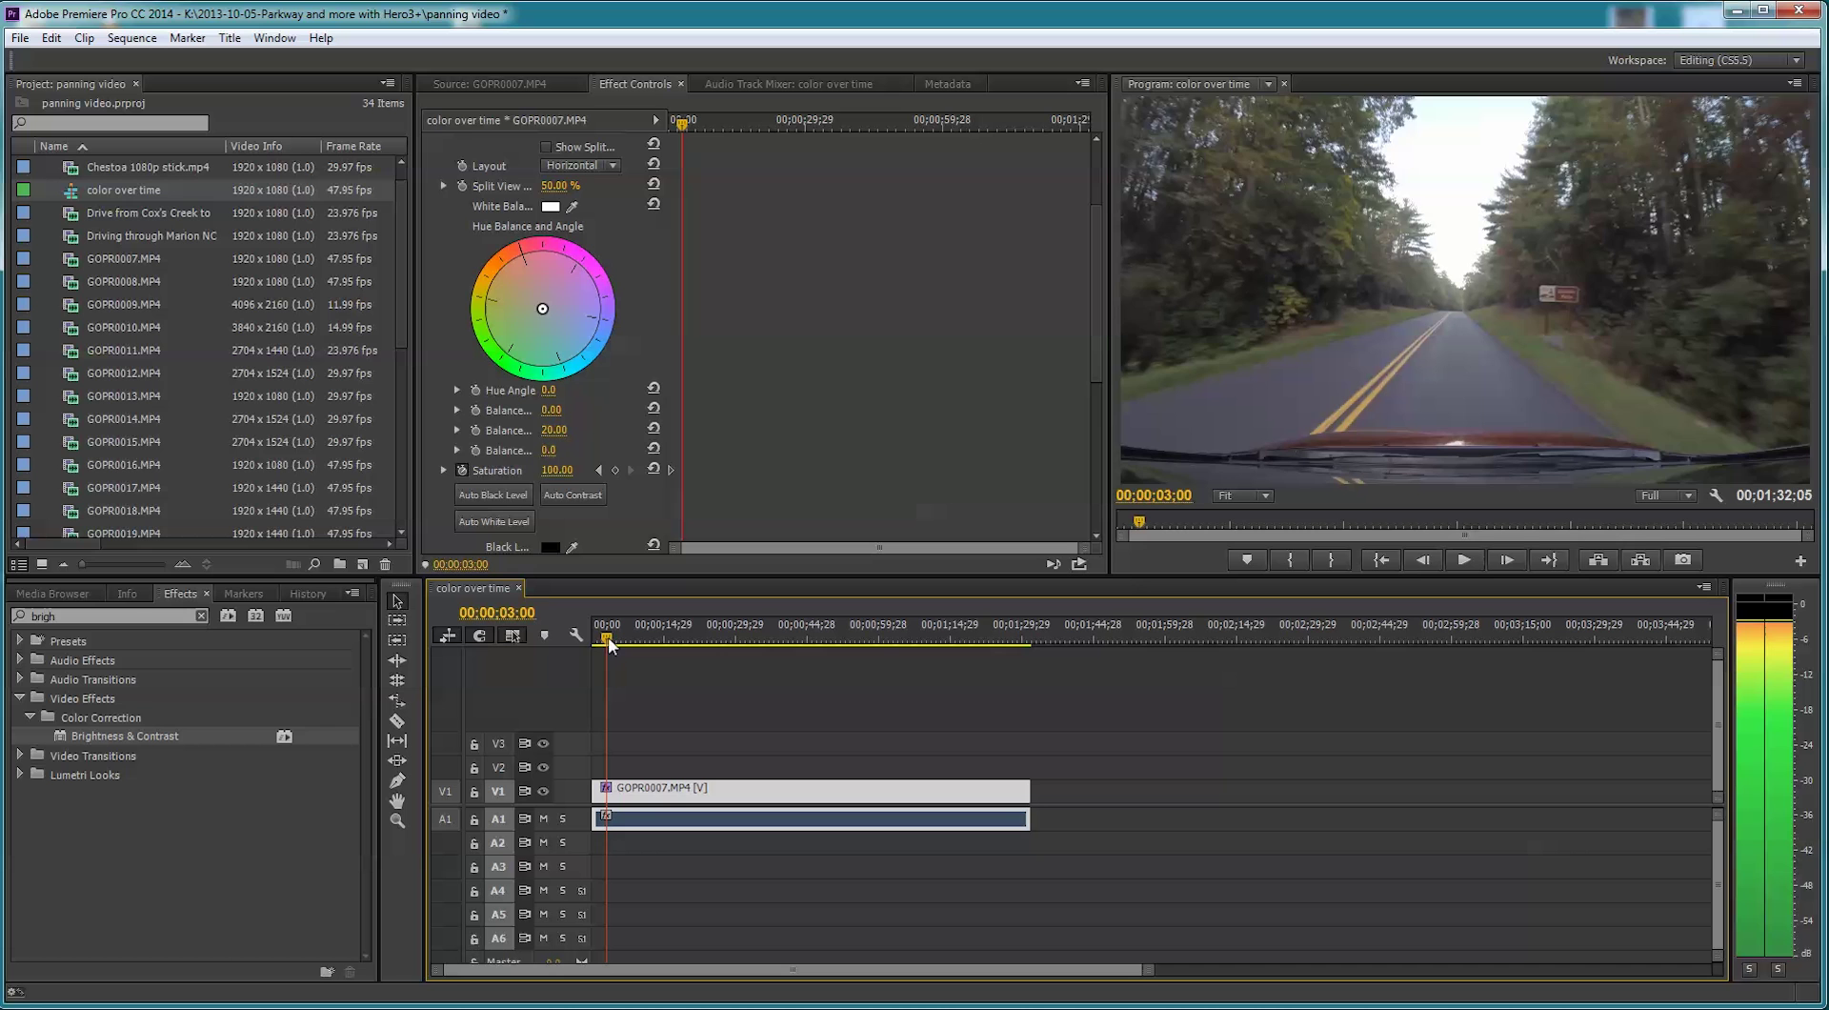
{"action": "left_click_drag", "start_coordinate": [610, 646], "coordinate": [611, 640]}
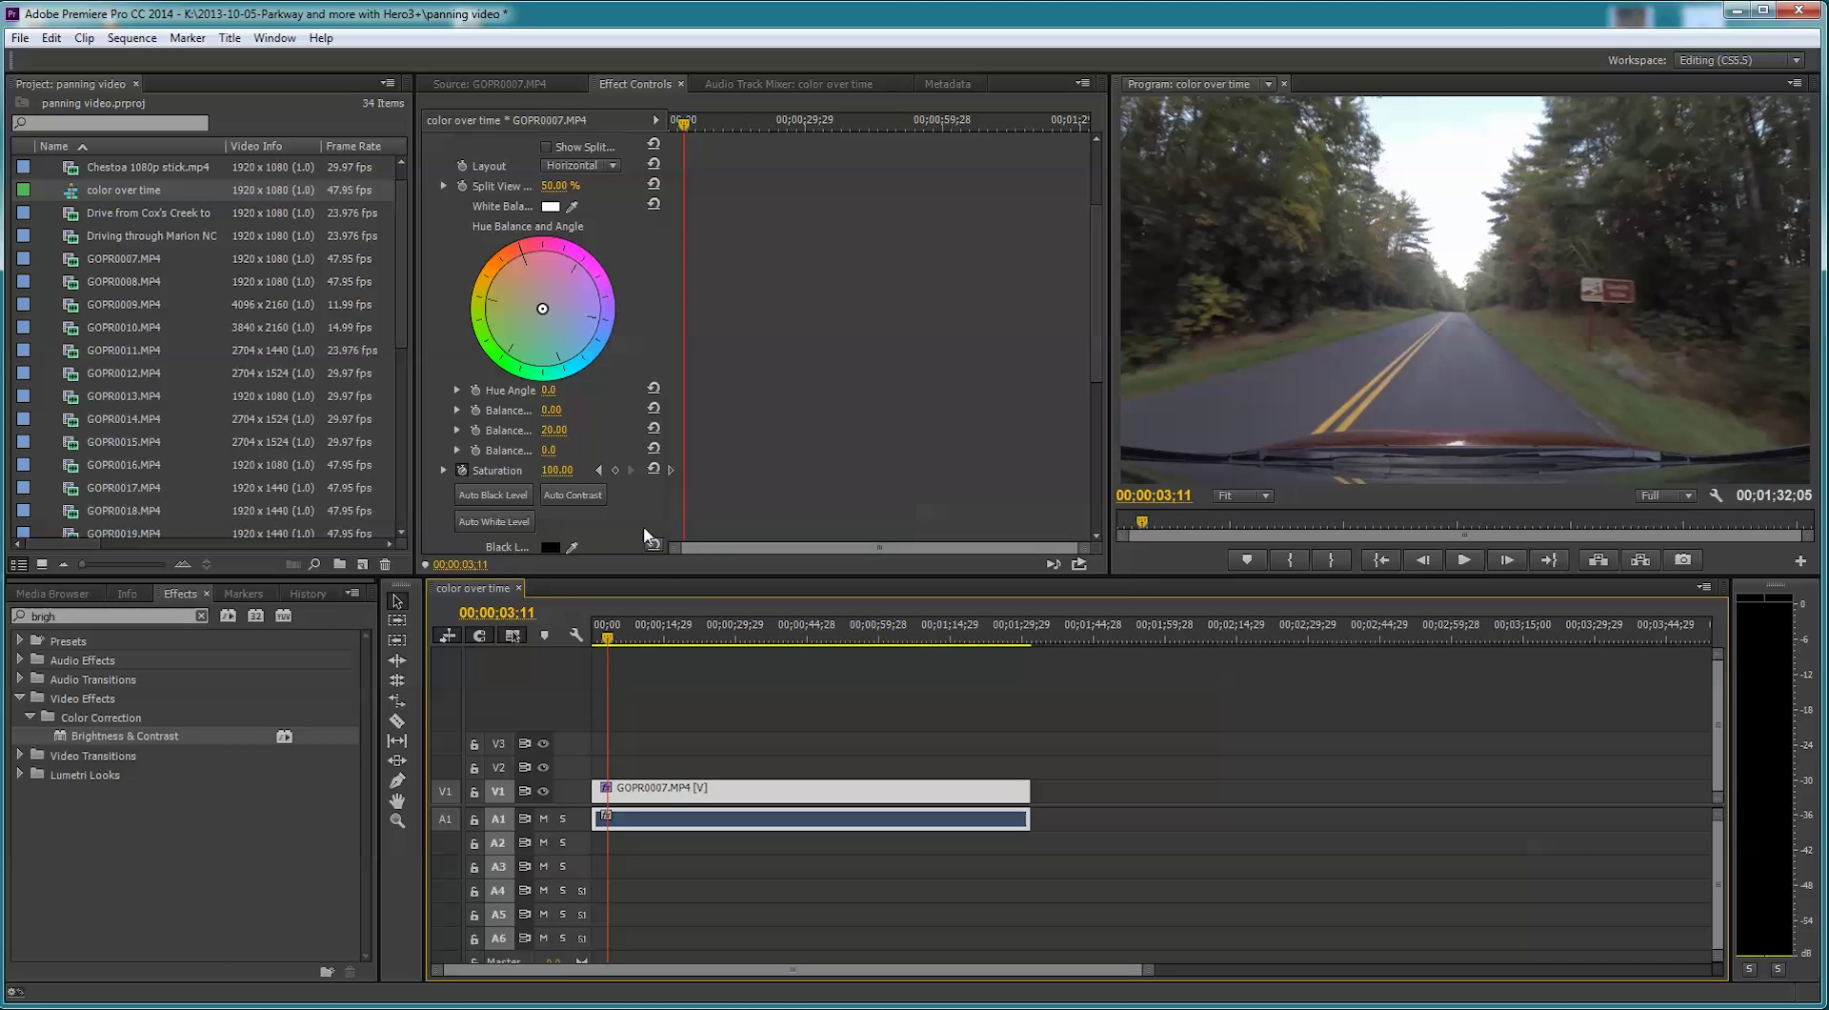
{"action": "left_click", "coordinate": [614, 471]}
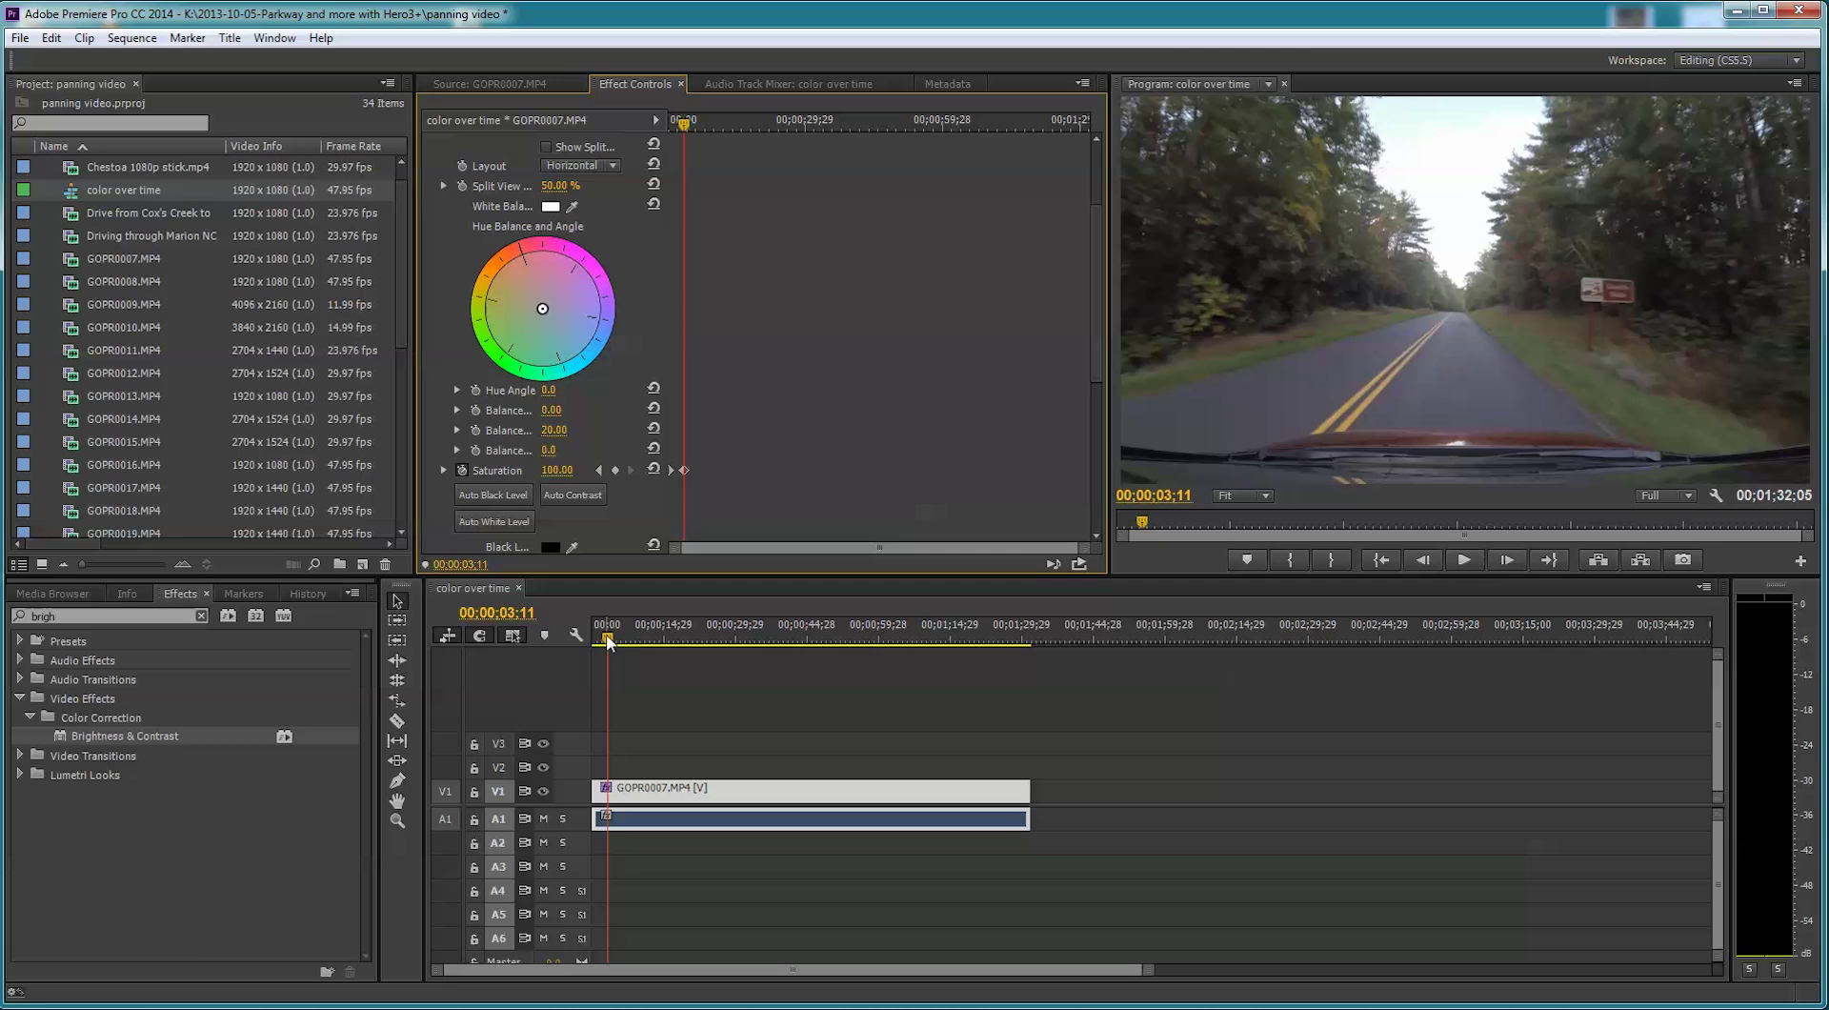
At 00;00;00;00, enable the Brightness and Contrast stopwatches to create starting keyframes.
{"action": "left_click_drag", "start_coordinate": [608, 643], "coordinate": [564, 644]}
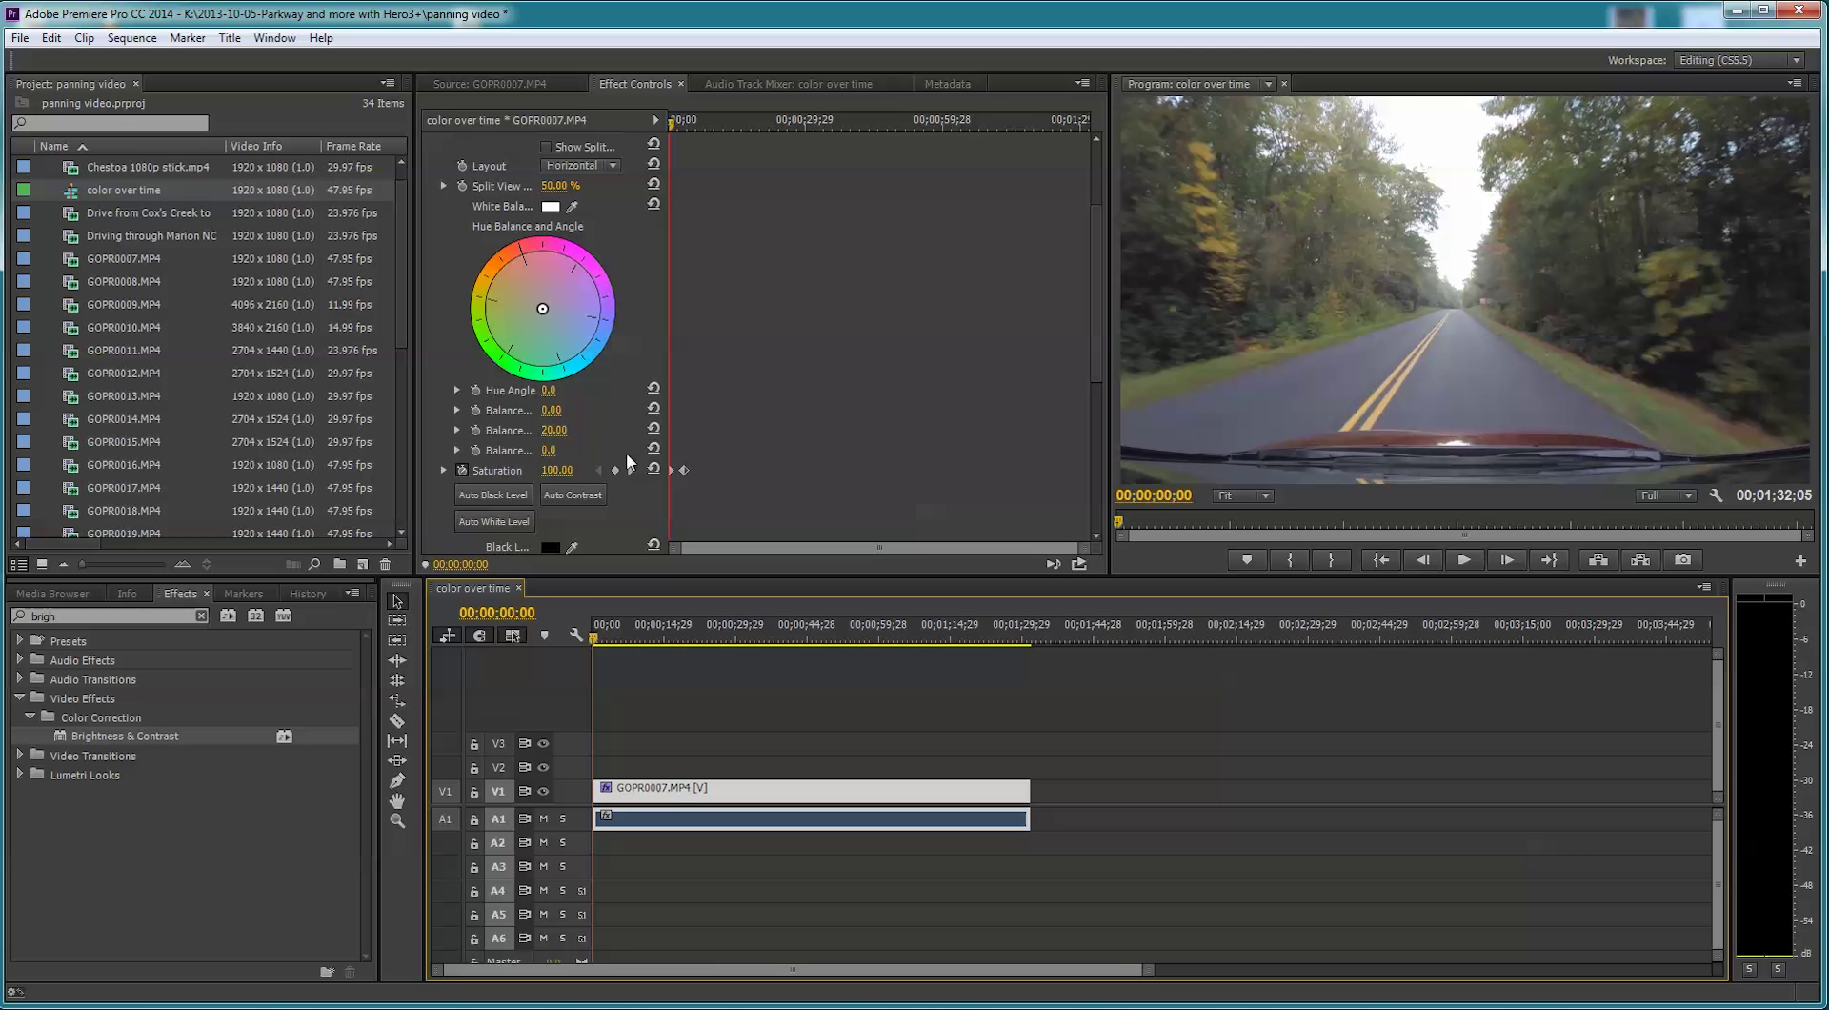
{"action": "left_click_drag", "start_coordinate": [1096, 297], "coordinate": [1095, 440]}
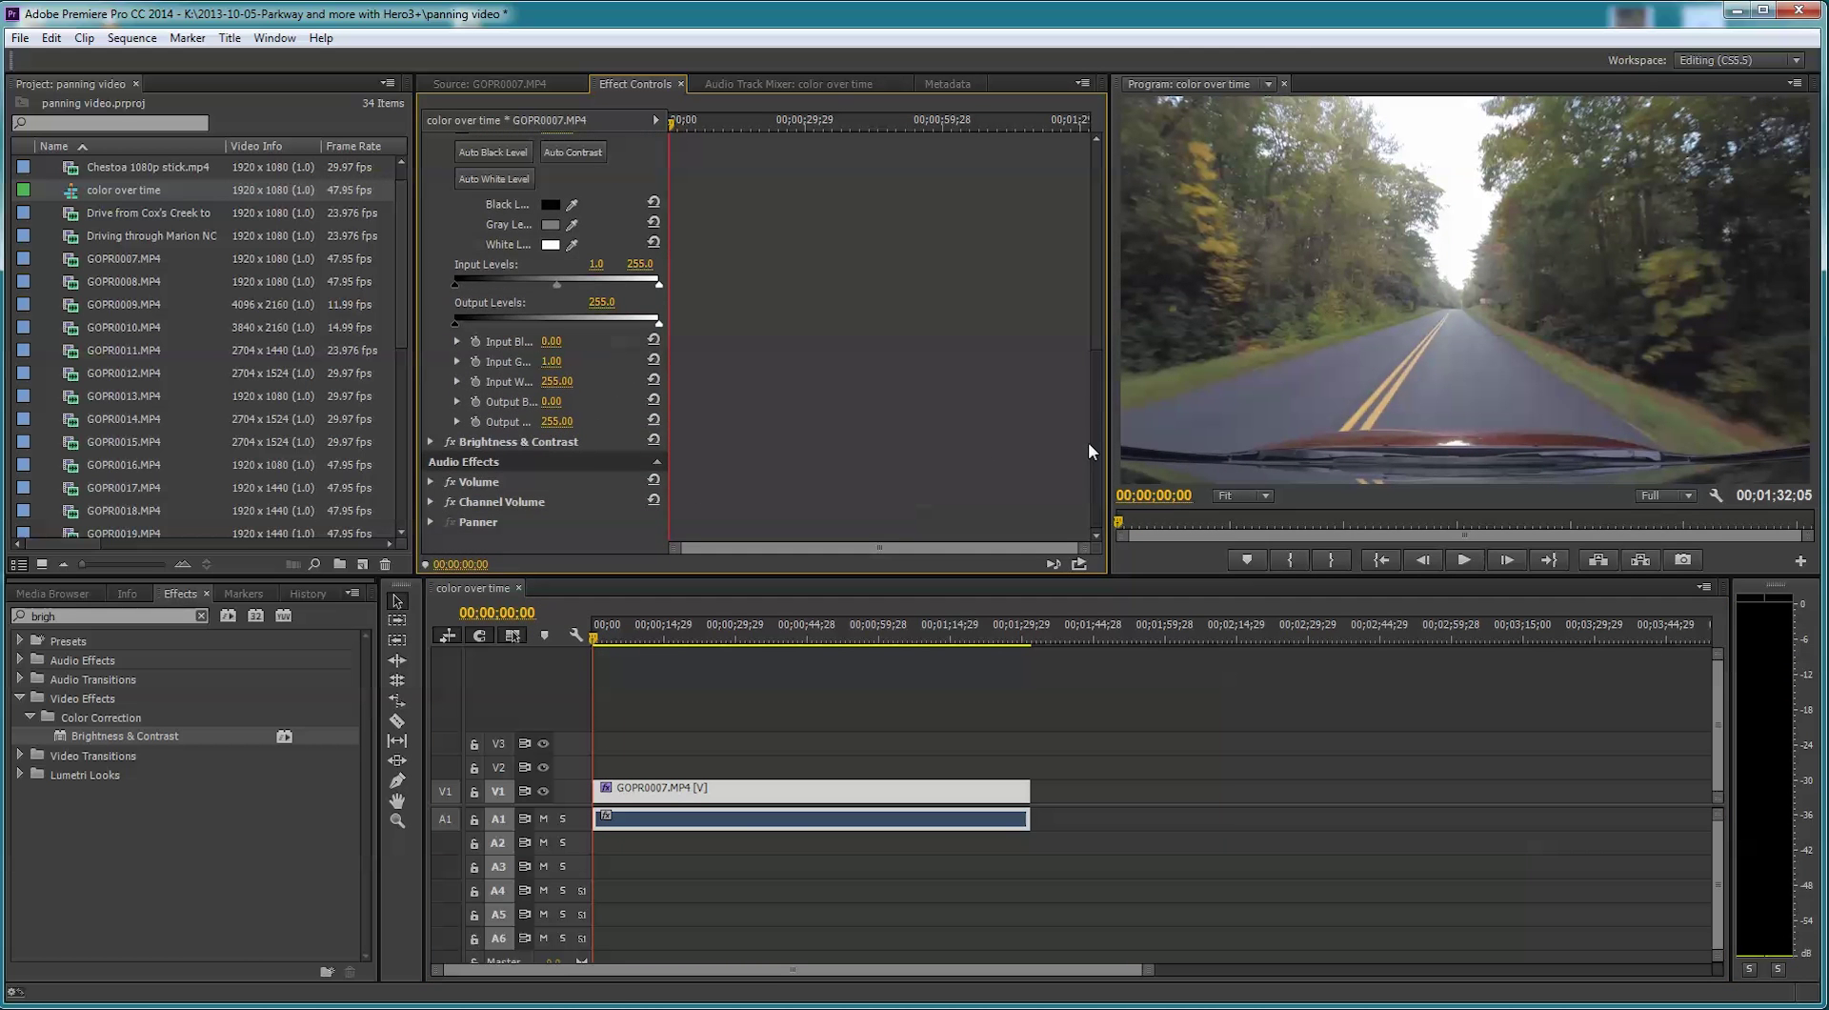
{"action": "left_click", "coordinate": [431, 441]}
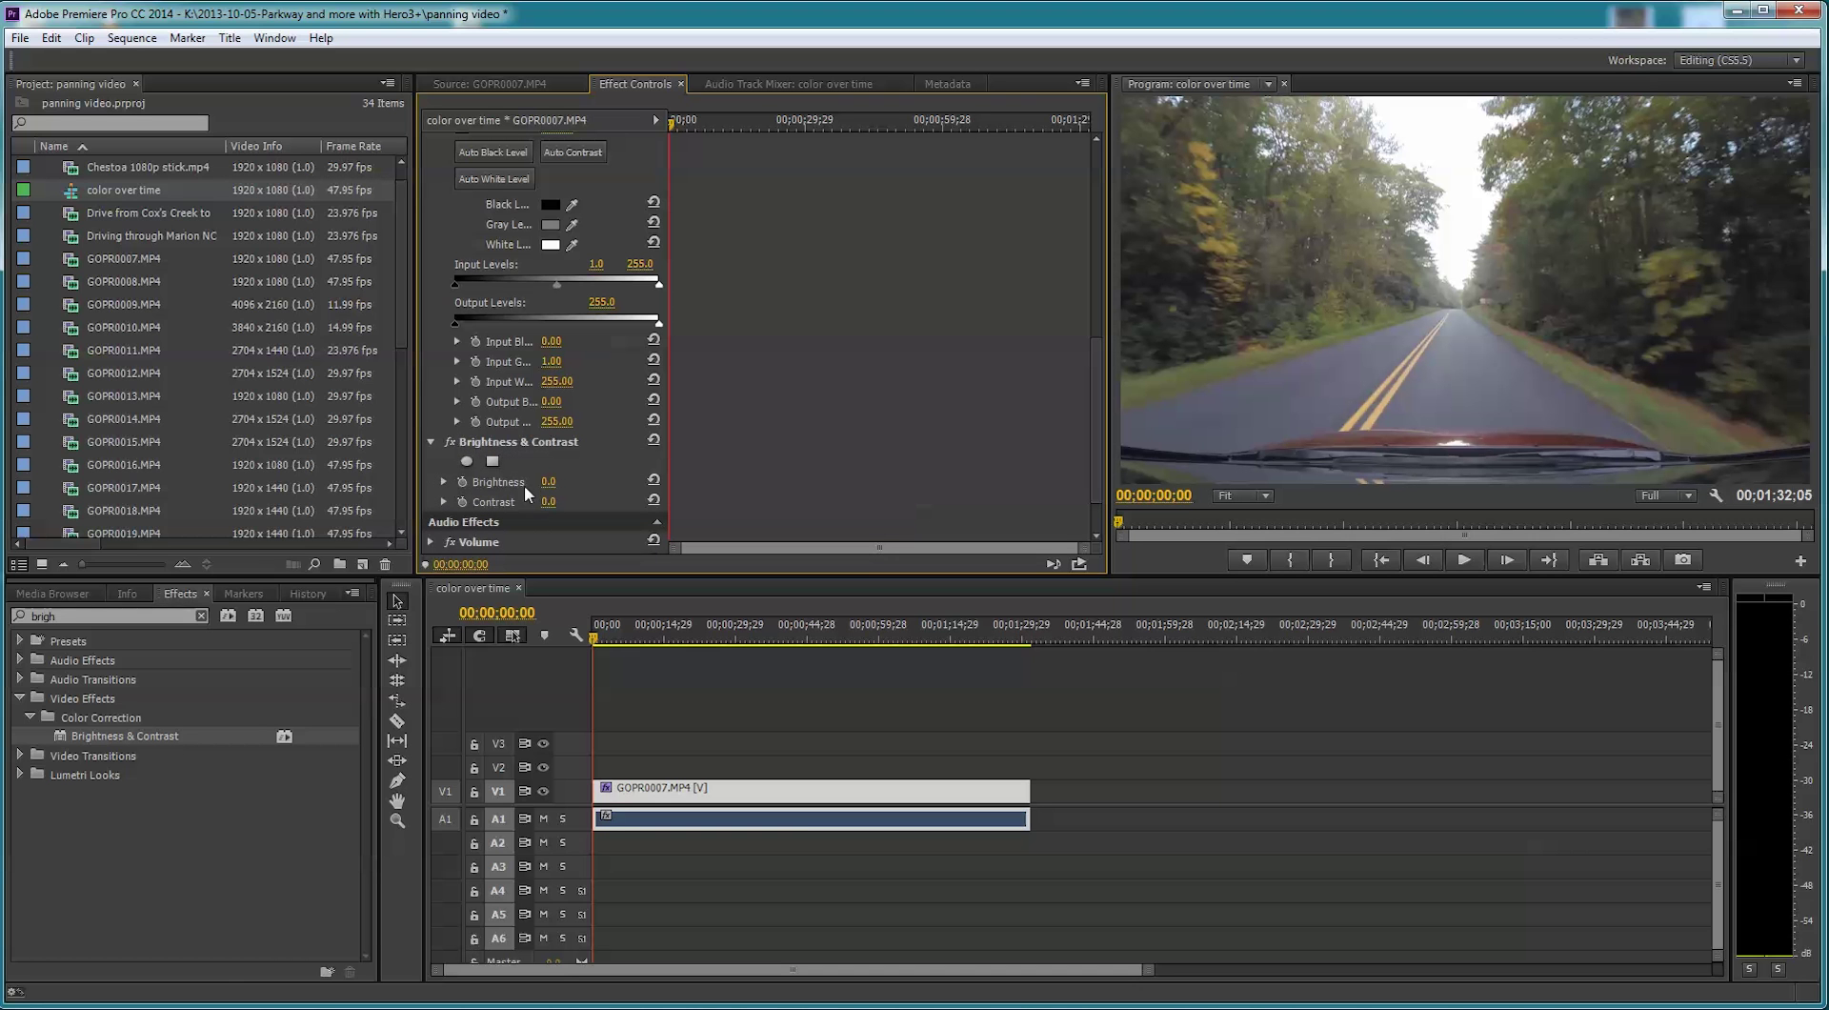
{"action": "left_click", "coordinate": [462, 481]}
{"action": "left_click", "coordinate": [462, 501]}
At 00;00;03;16, add Brightness and Contrast keyframes that stay at 0.0.
{"action": "left_click_drag", "start_coordinate": [1094, 467], "coordinate": [1095, 421]}
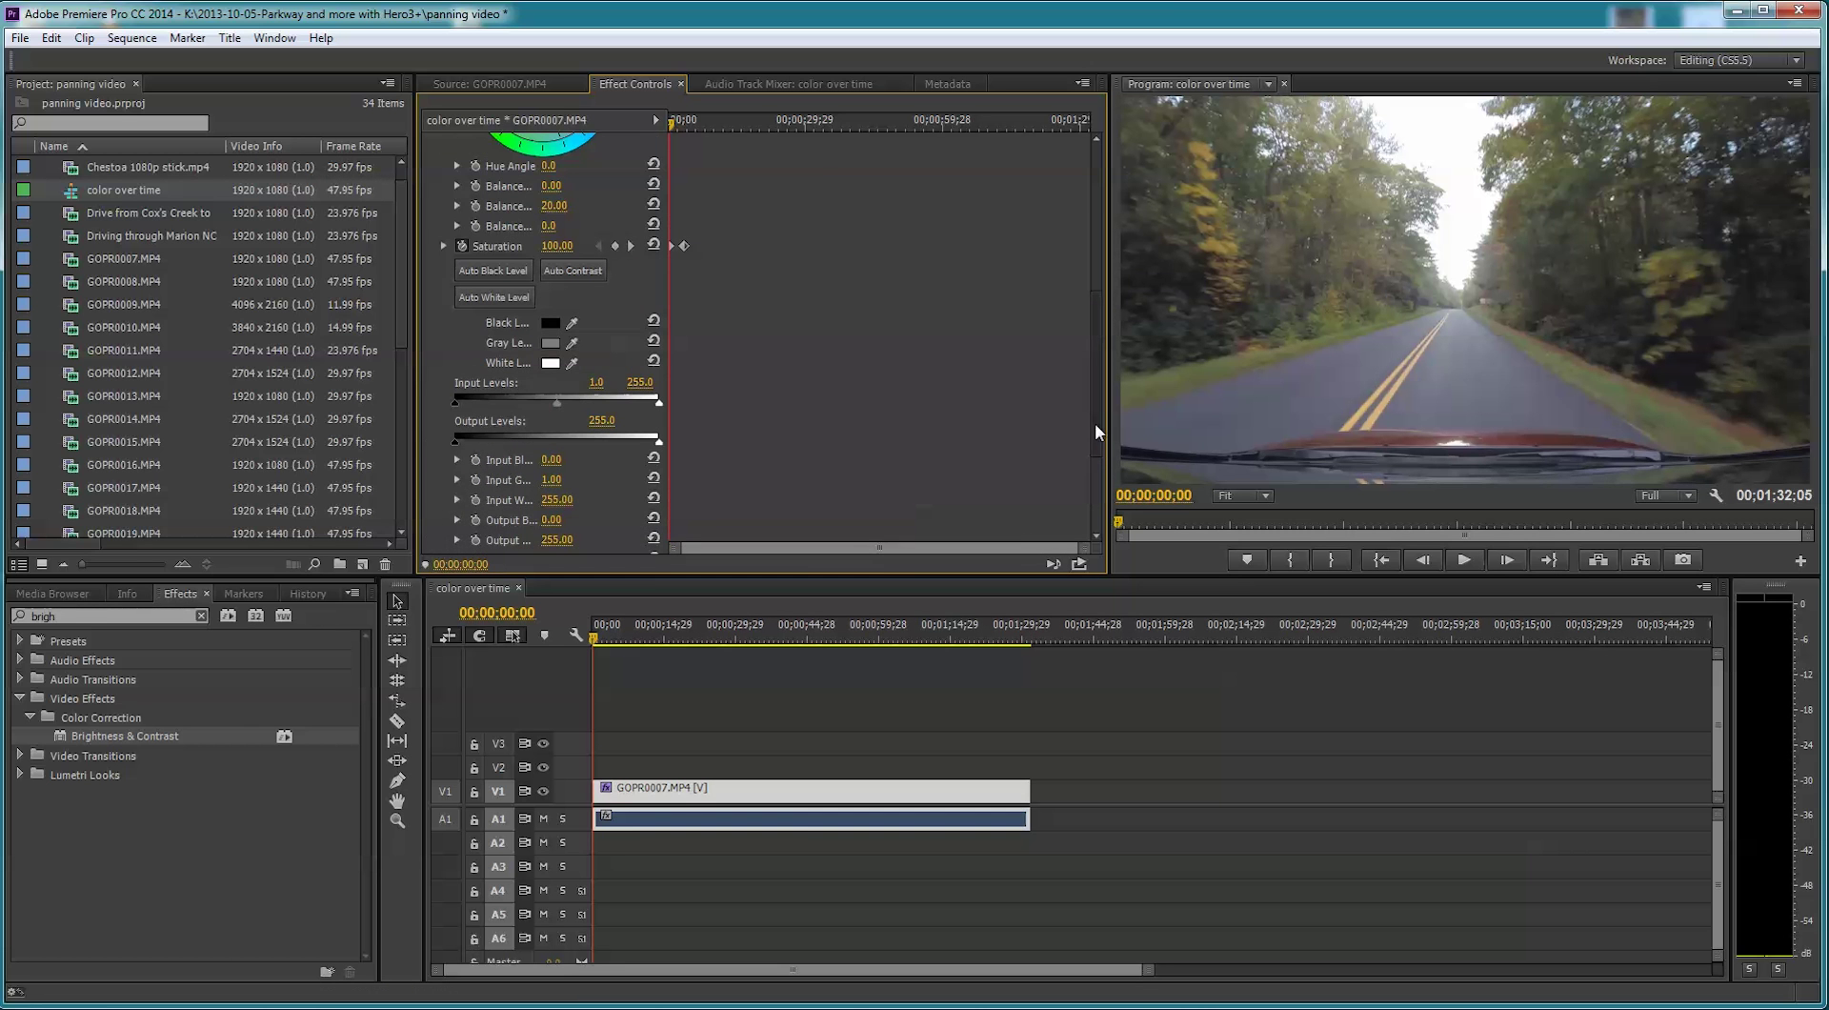
{"action": "left_click_drag", "start_coordinate": [674, 125], "coordinate": [688, 130]}
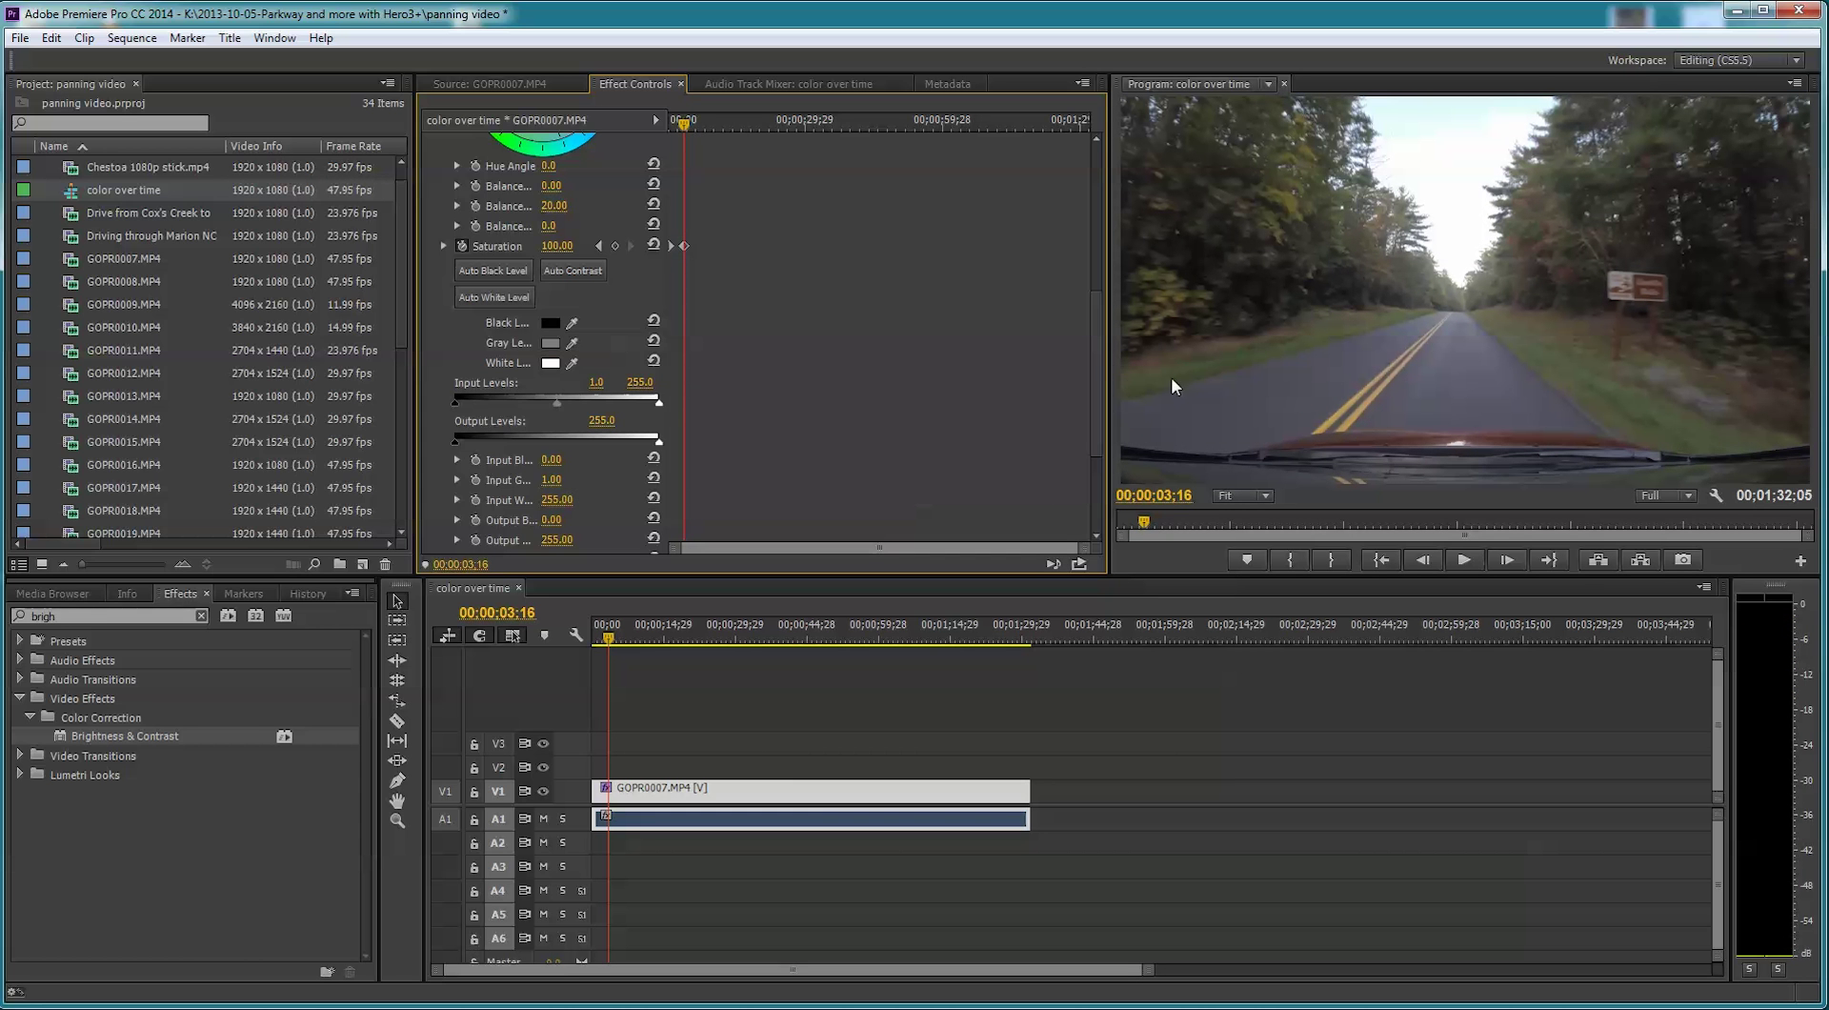
{"action": "left_click_drag", "start_coordinate": [1101, 377], "coordinate": [1095, 448]}
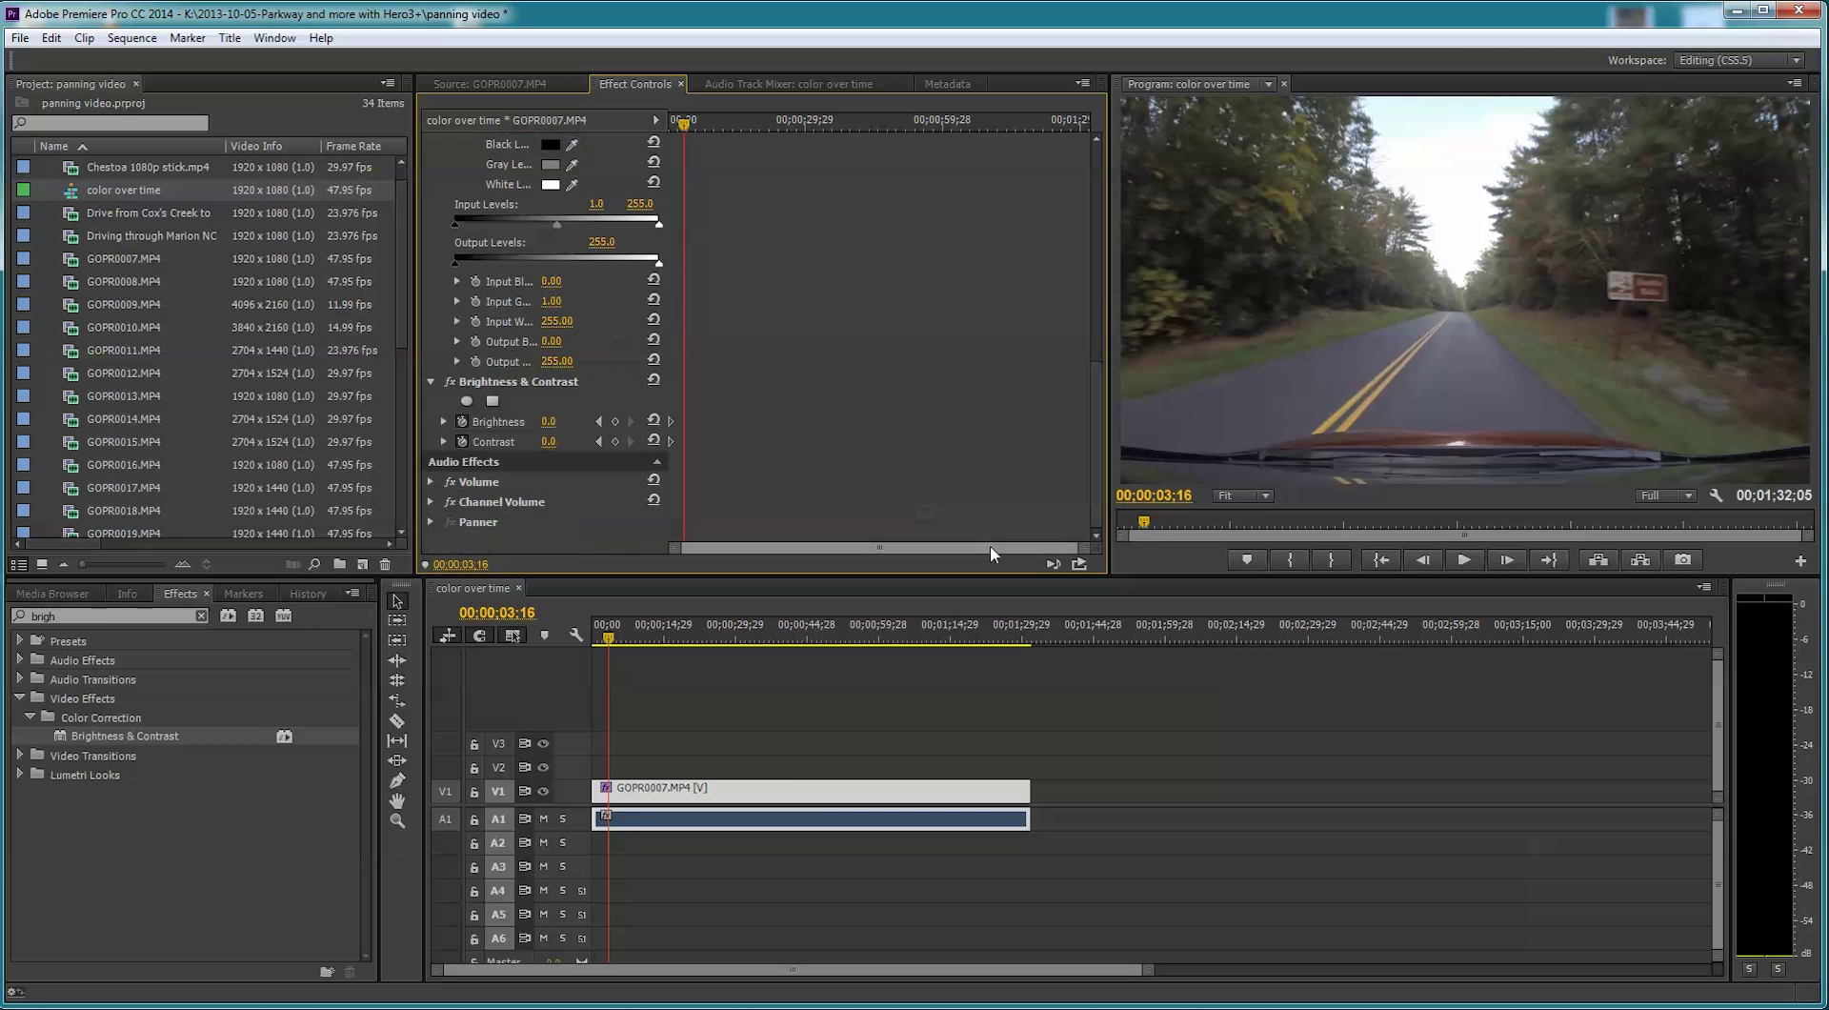
{"action": "left_click", "coordinate": [614, 421]}
{"action": "left_click", "coordinate": [615, 441]}
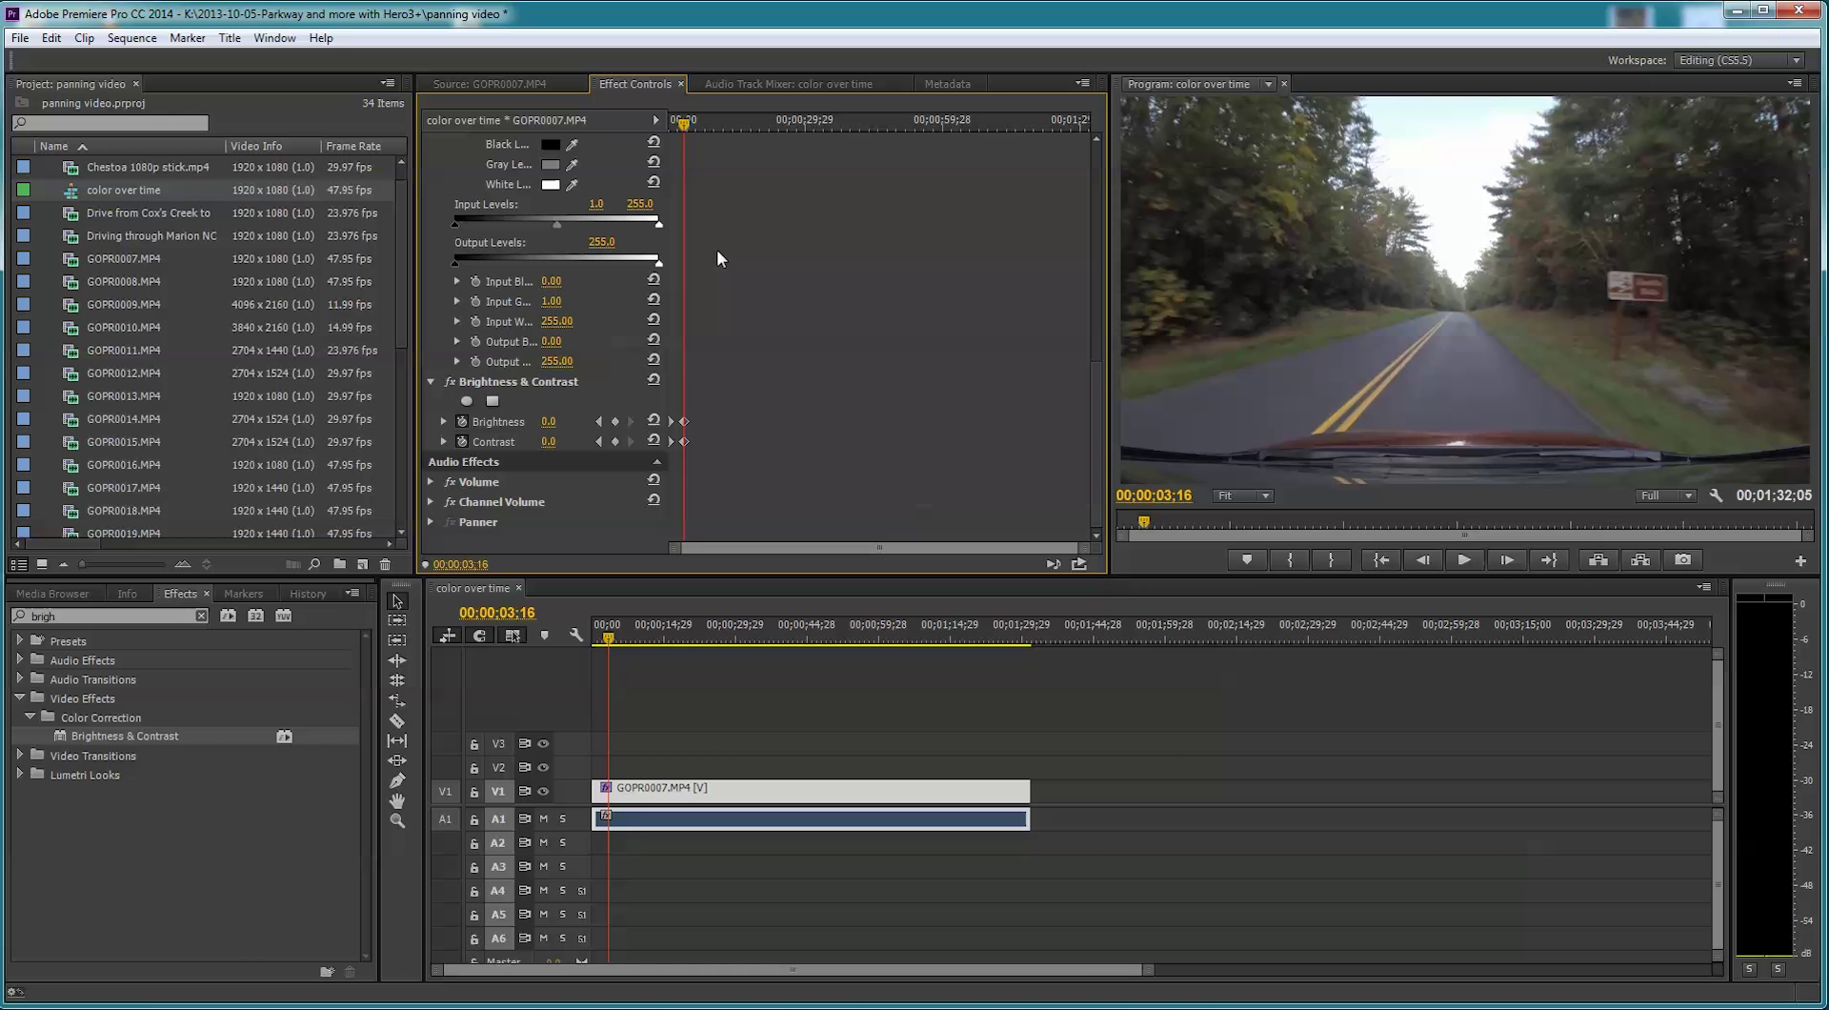
Play to 00;00;05;18 and keyframe Brightness at 30.0 and Contrast at 39.0.
{"action": "key", "text": "space"}
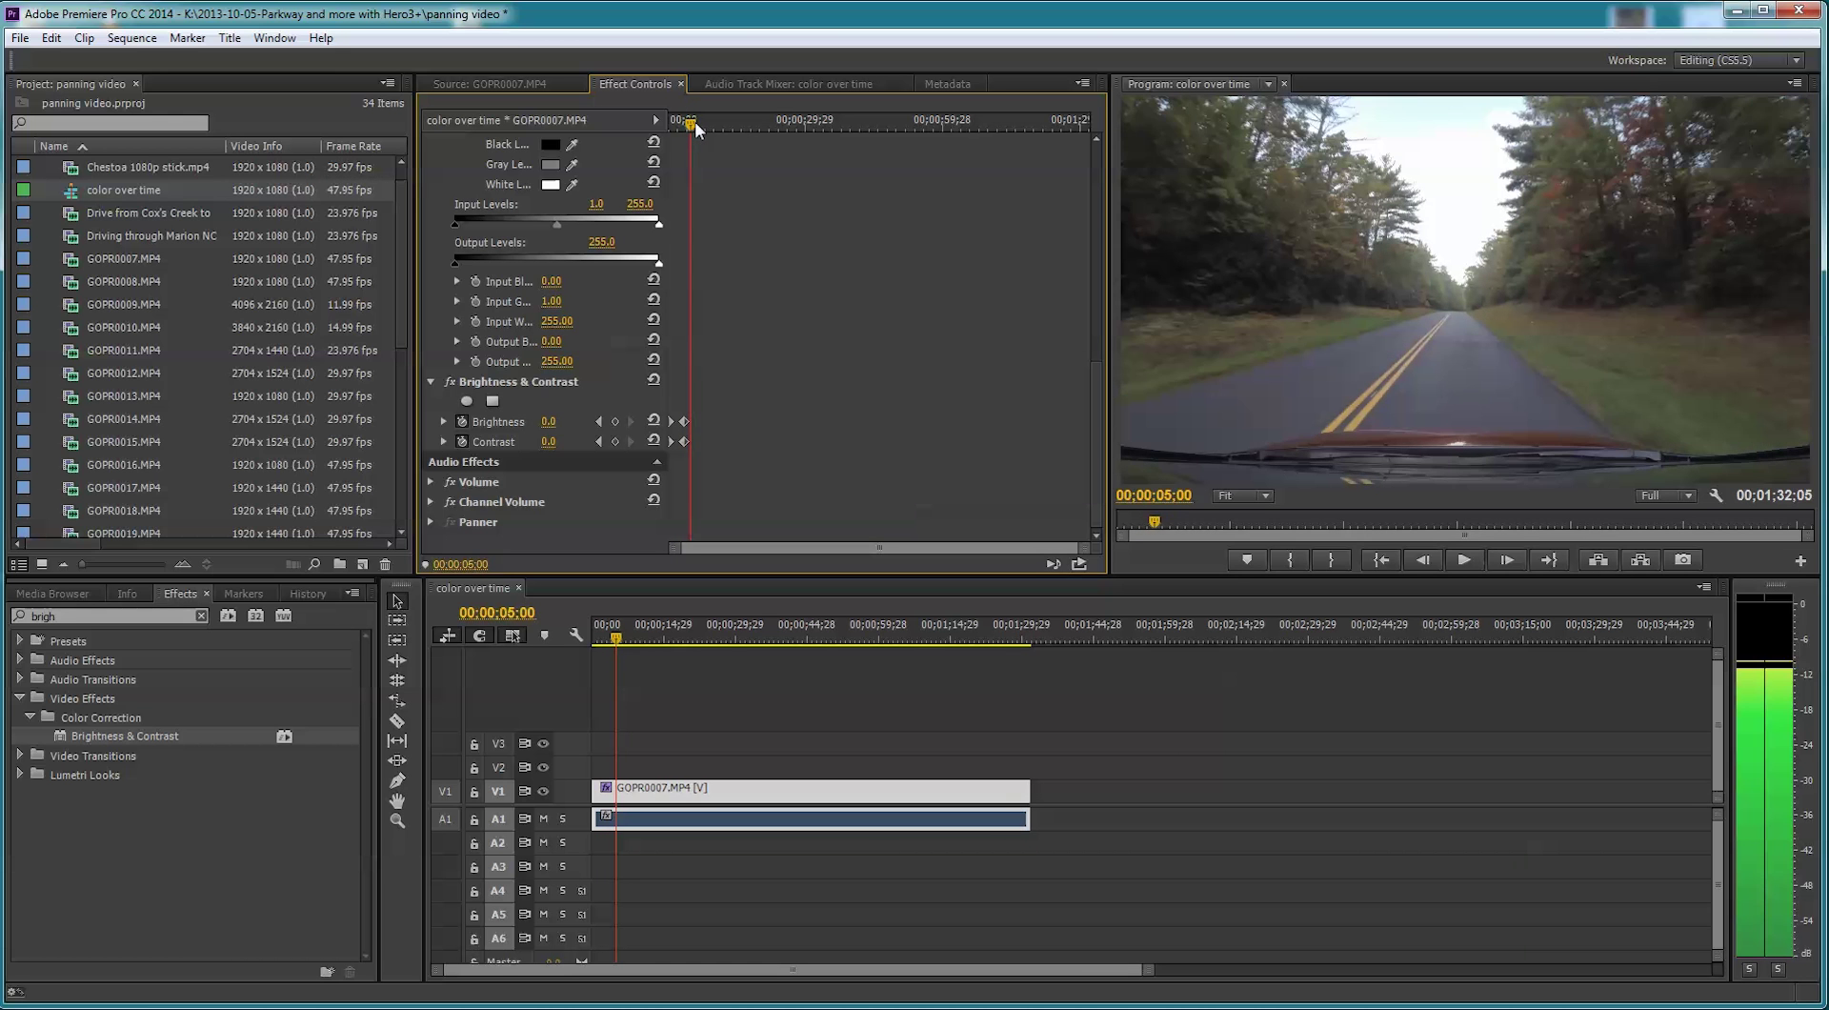
{"action": "key", "text": "space"}
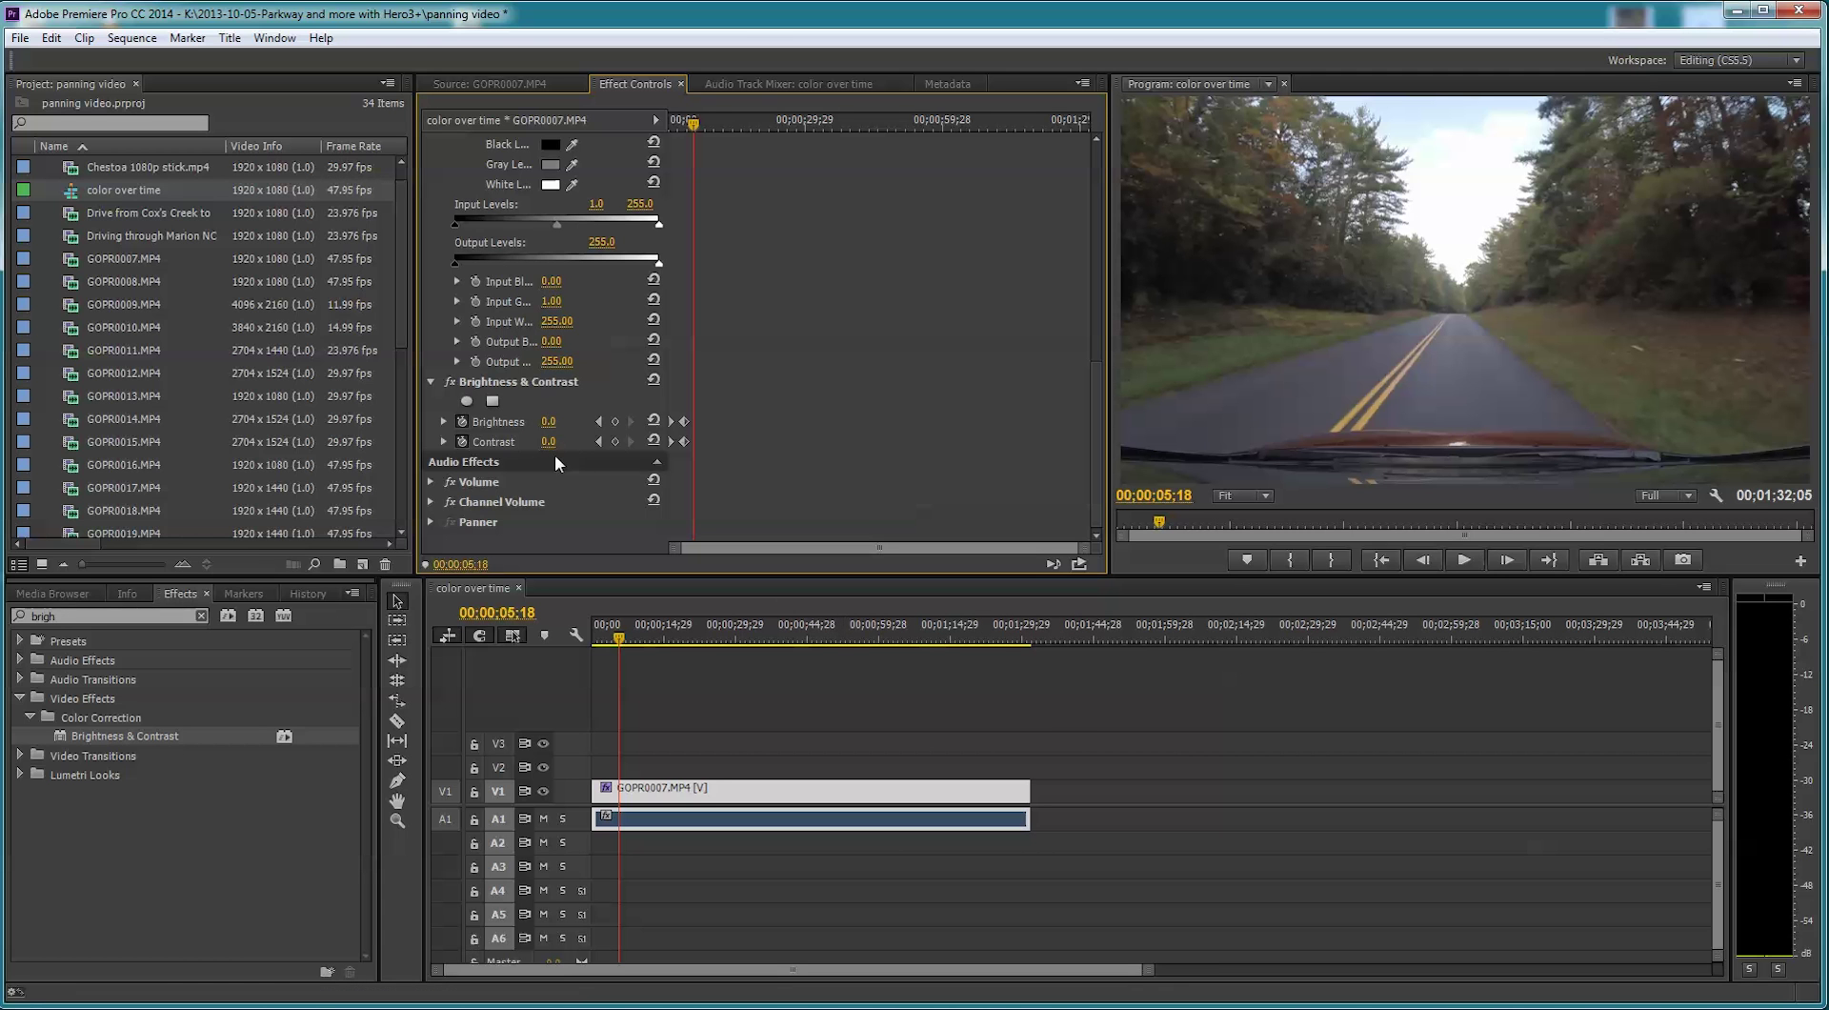
{"action": "left_click", "coordinate": [444, 422]}
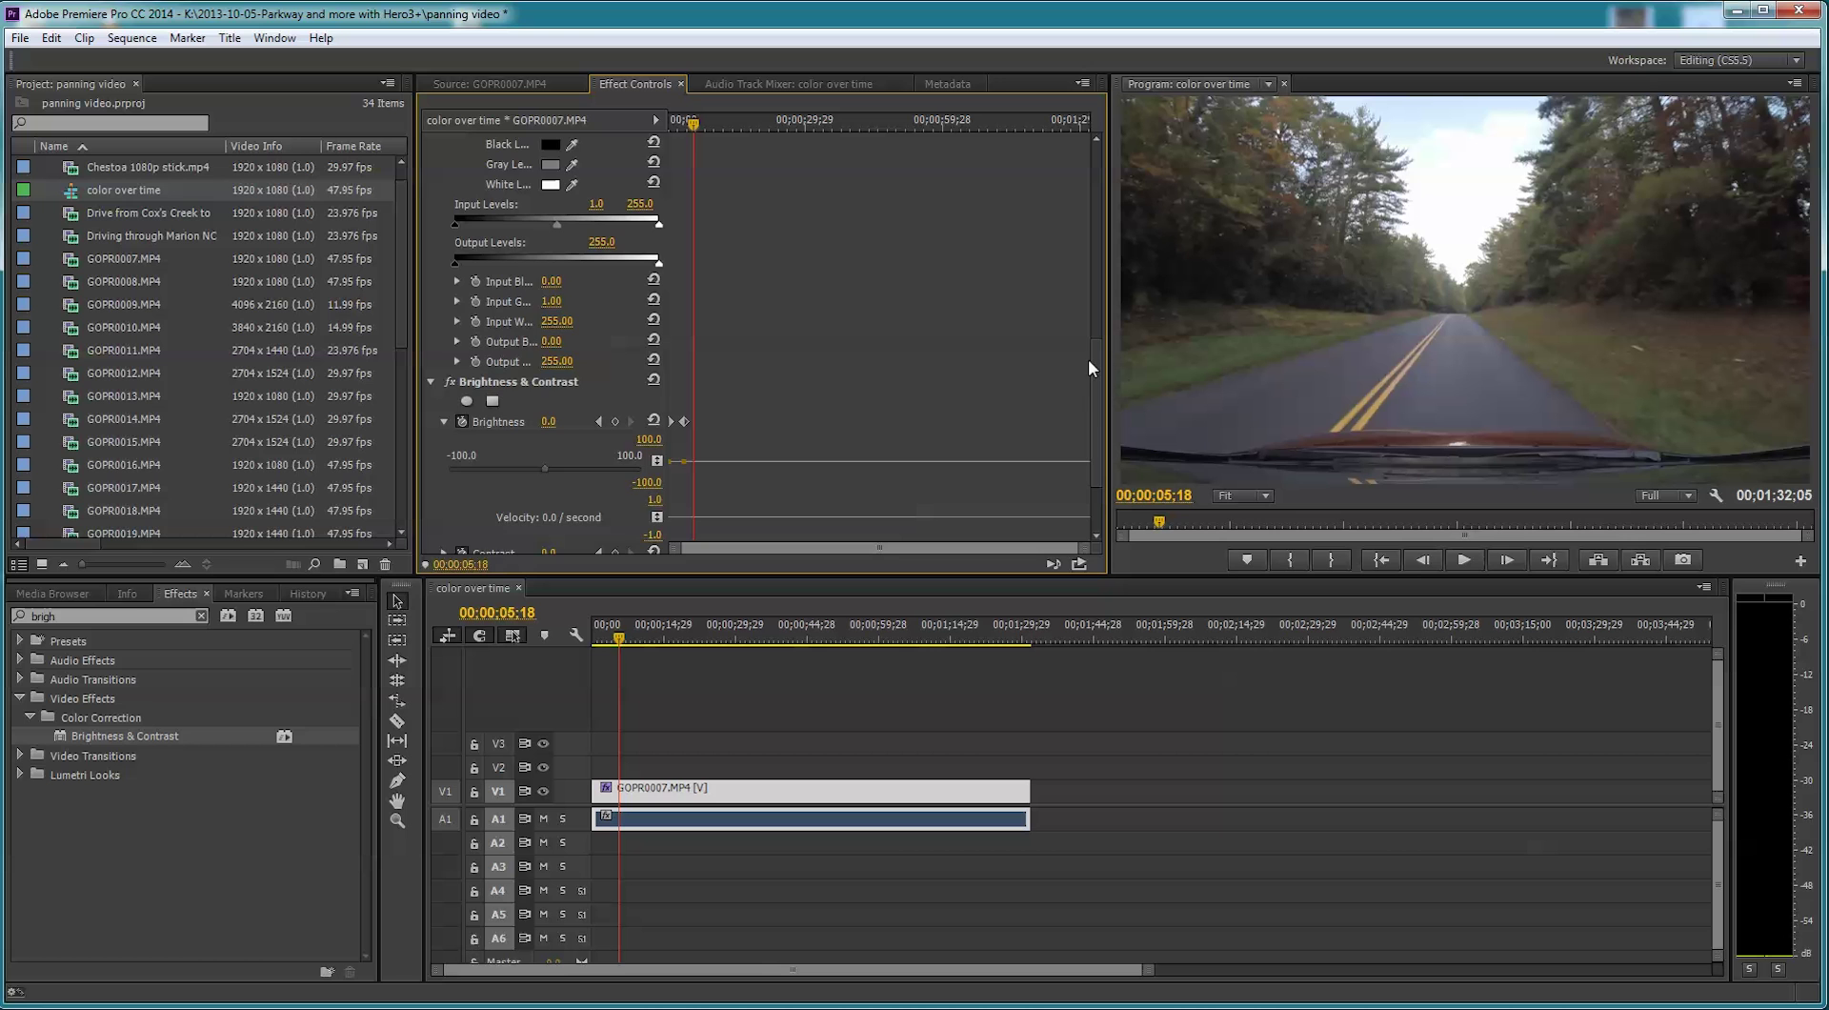
{"action": "scroll", "coordinate": [1094, 394], "scroll_direction": "down", "scroll_amount": 3}
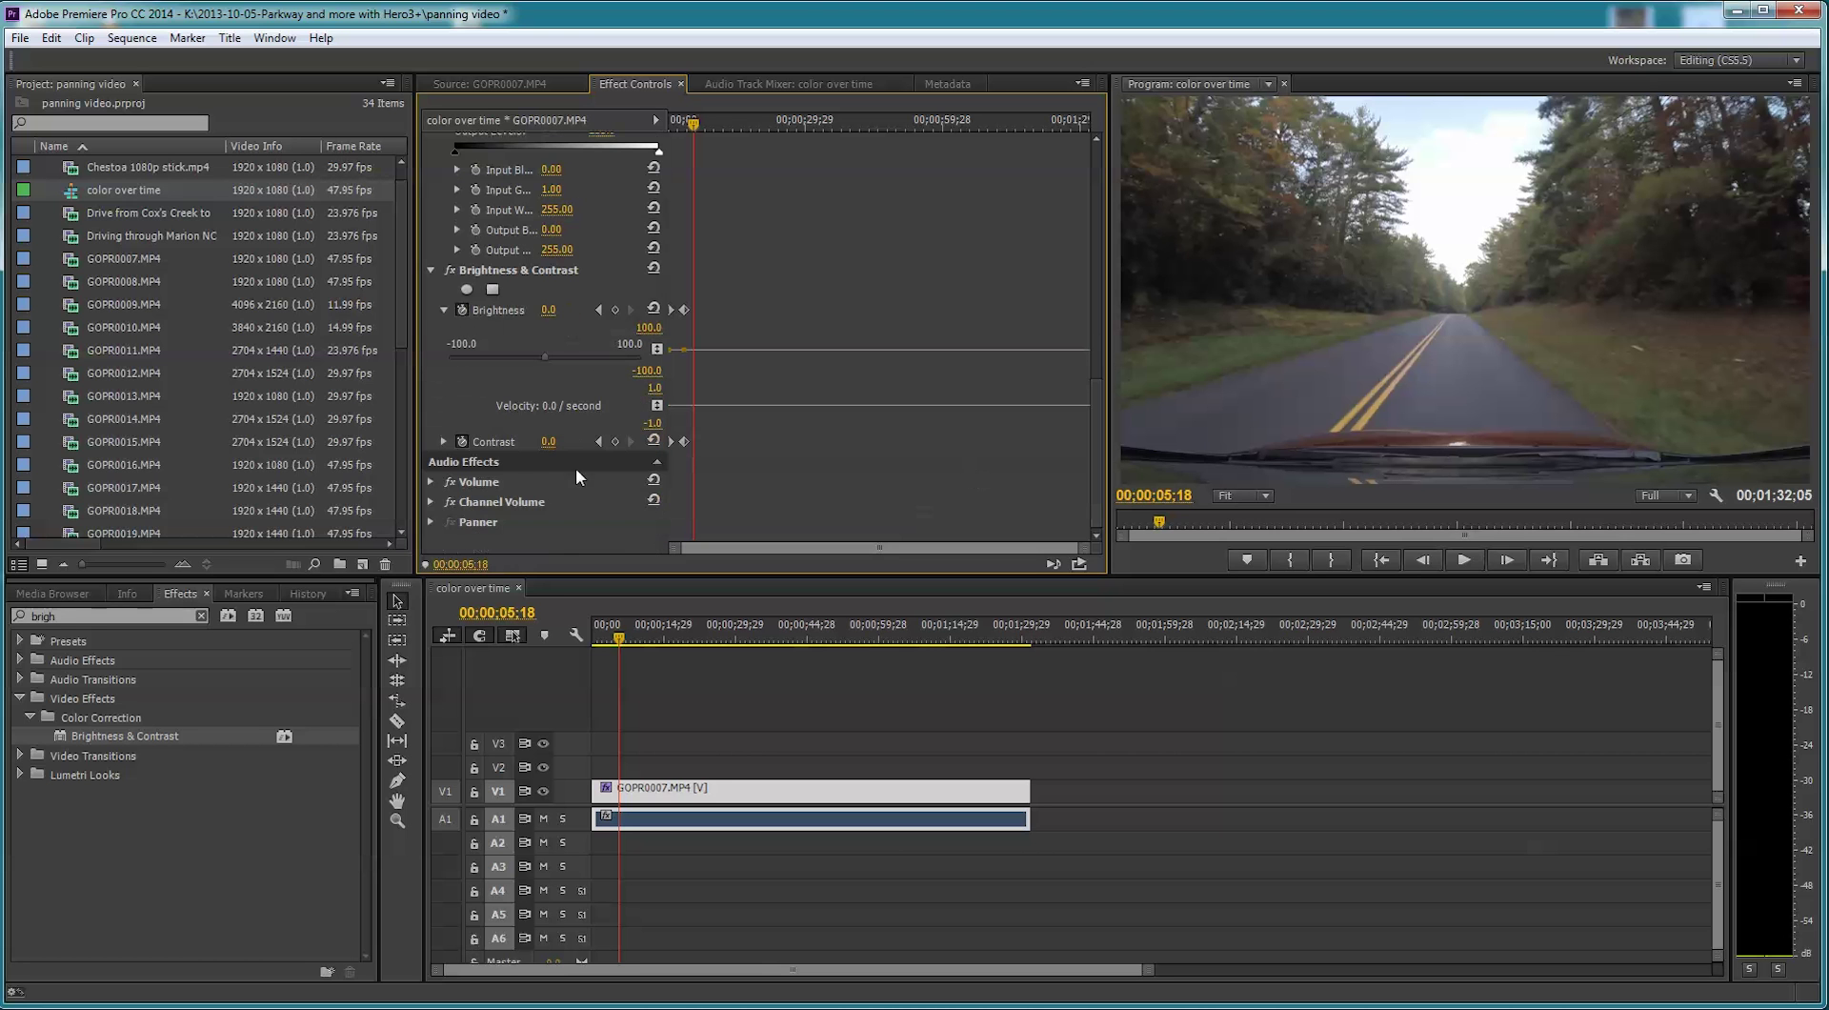
{"action": "left_click", "coordinate": [443, 441]}
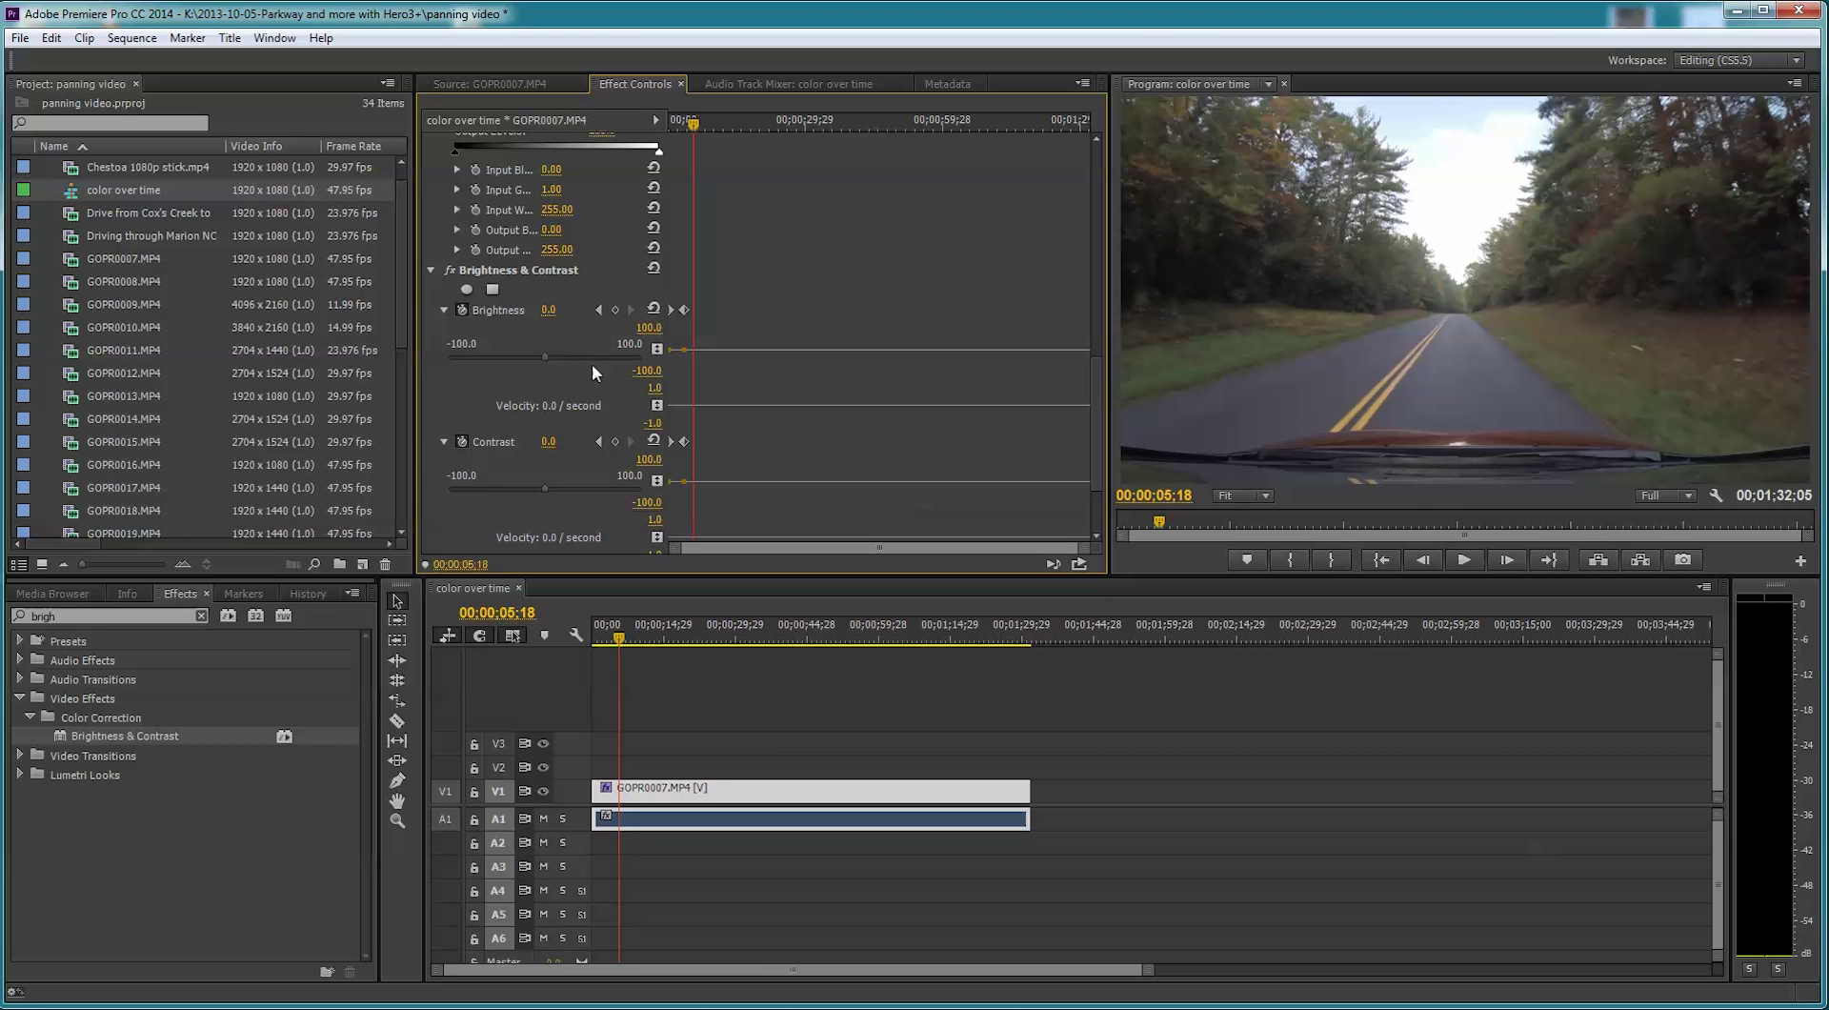
{"action": "left_click", "coordinate": [443, 310]}
{"action": "left_click", "coordinate": [444, 329]}
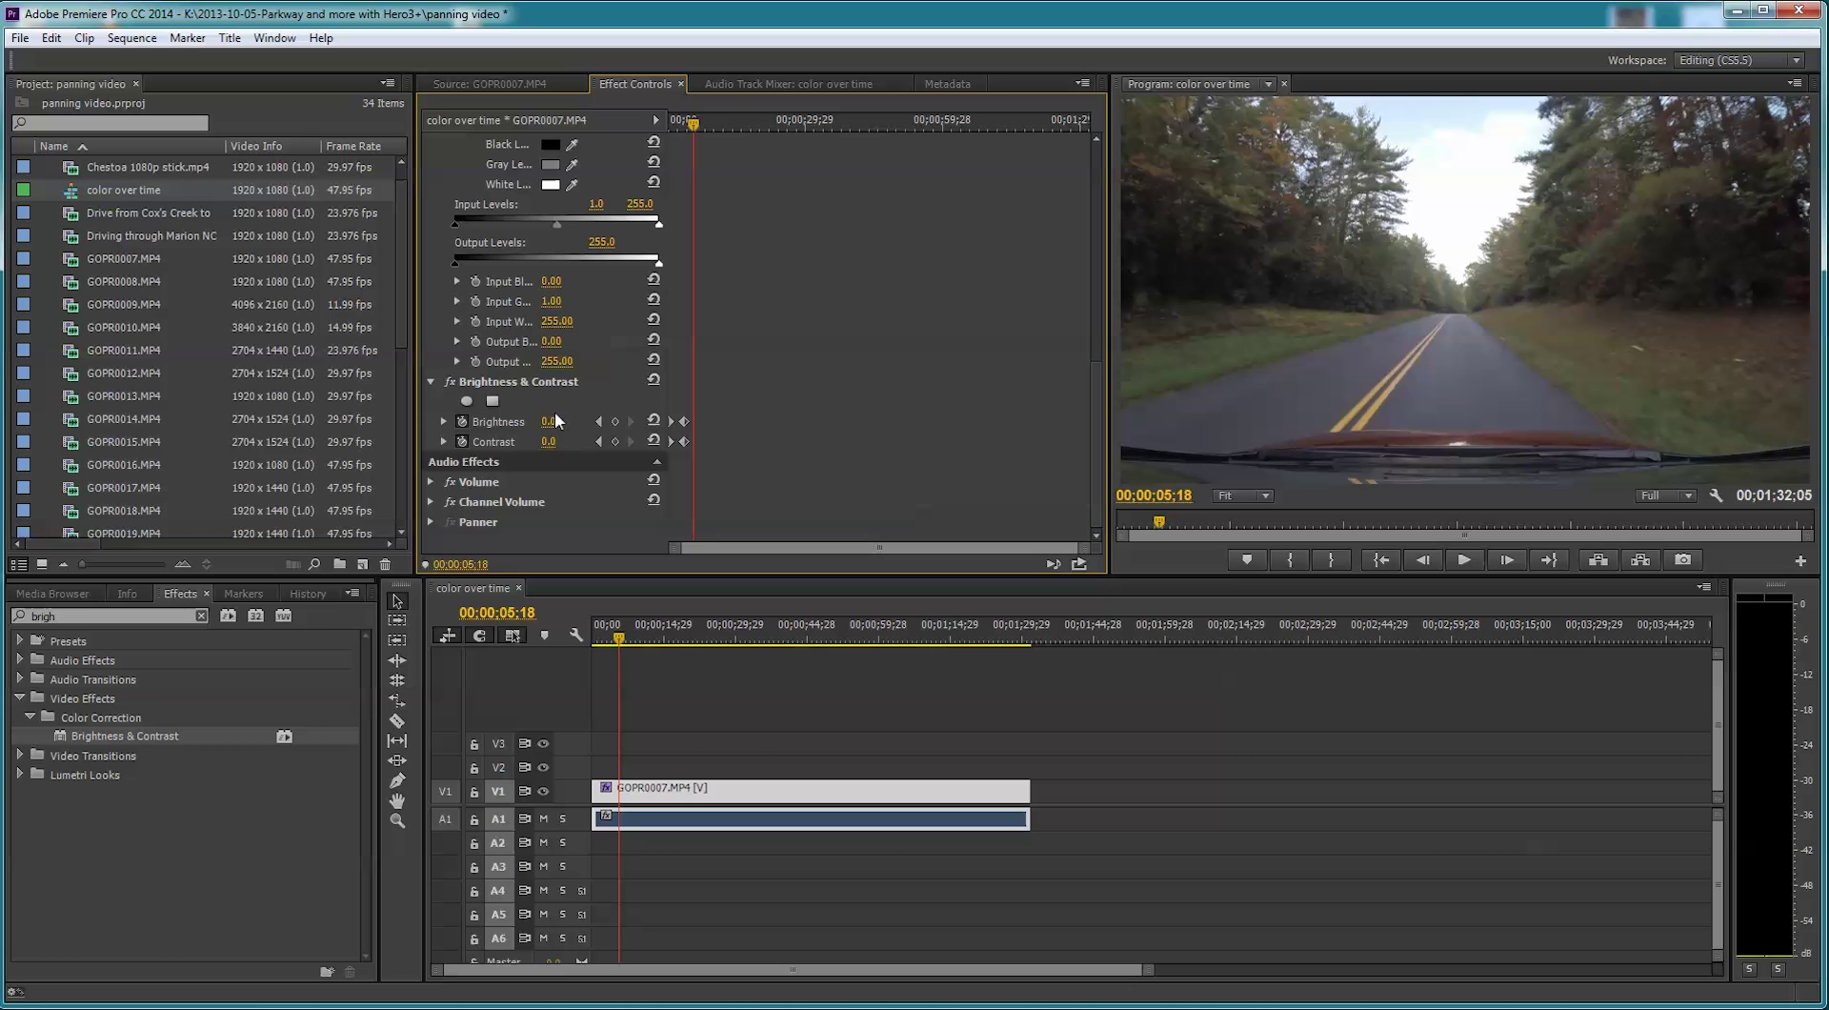
{"action": "left_click_drag", "start_coordinate": [545, 426], "coordinate": [565, 426]}
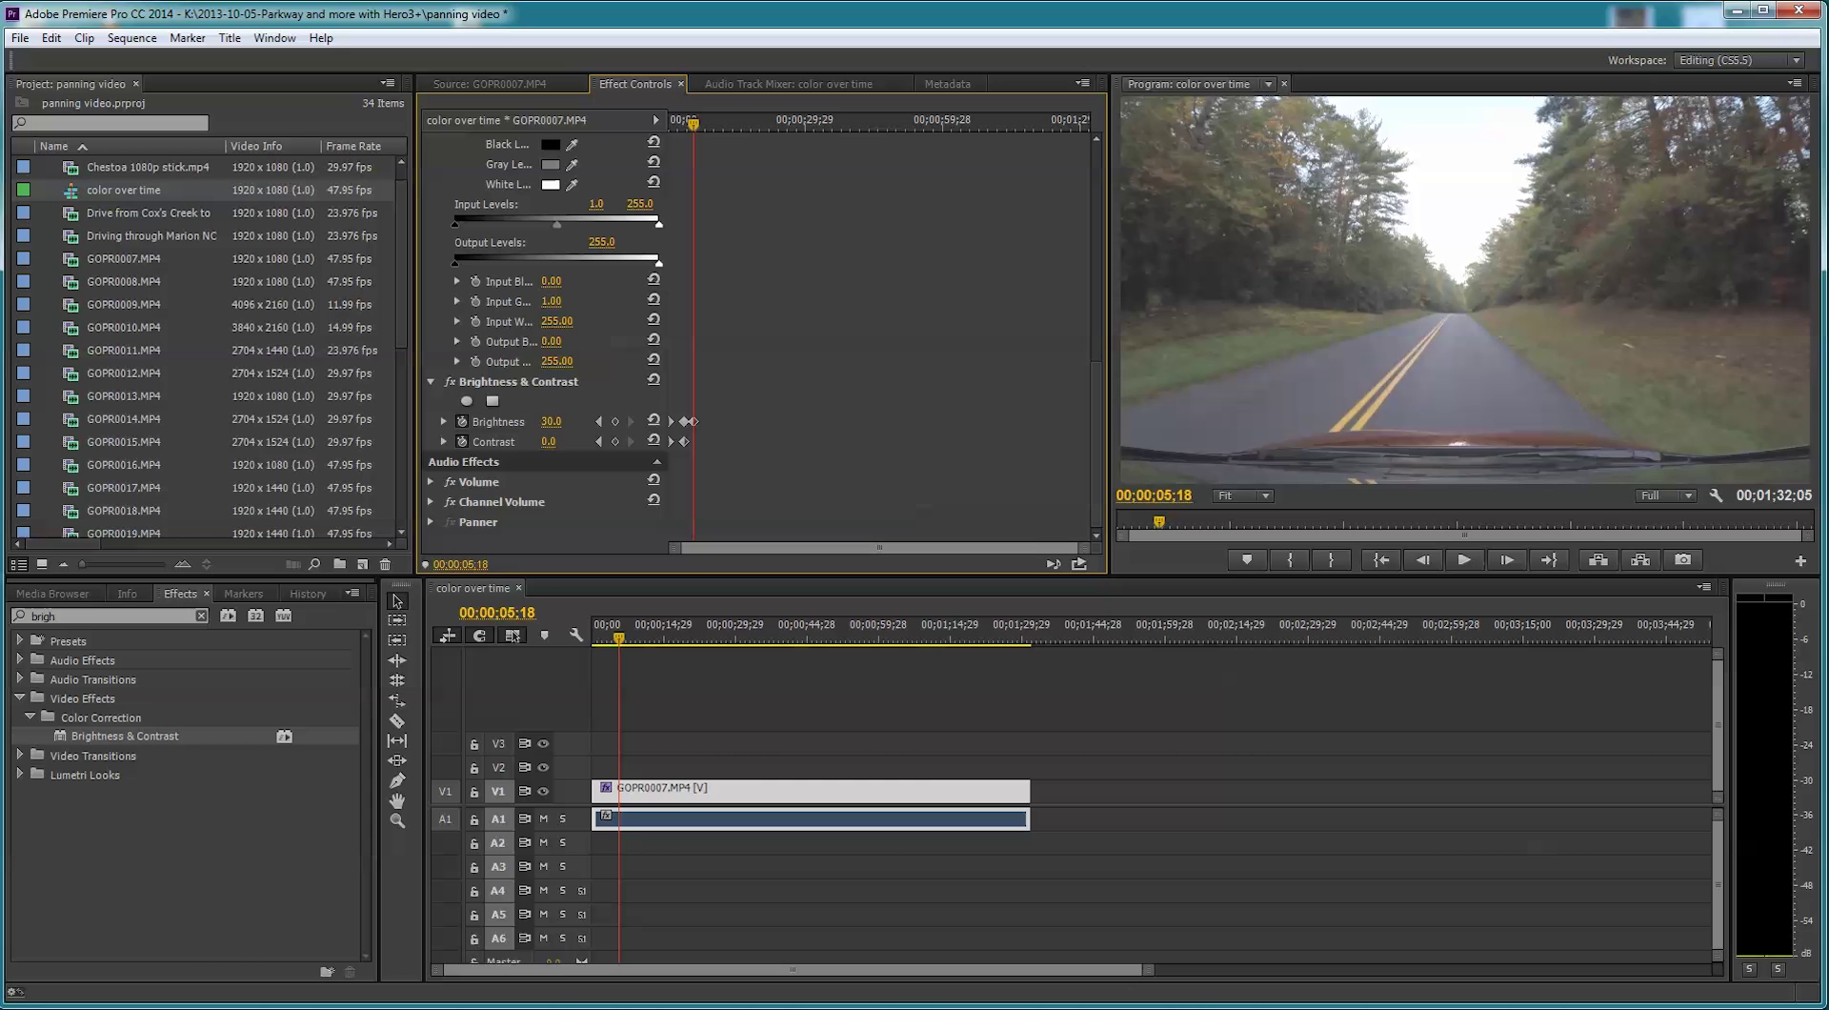
{"action": "left_click_drag", "start_coordinate": [560, 441], "coordinate": [603, 442]}
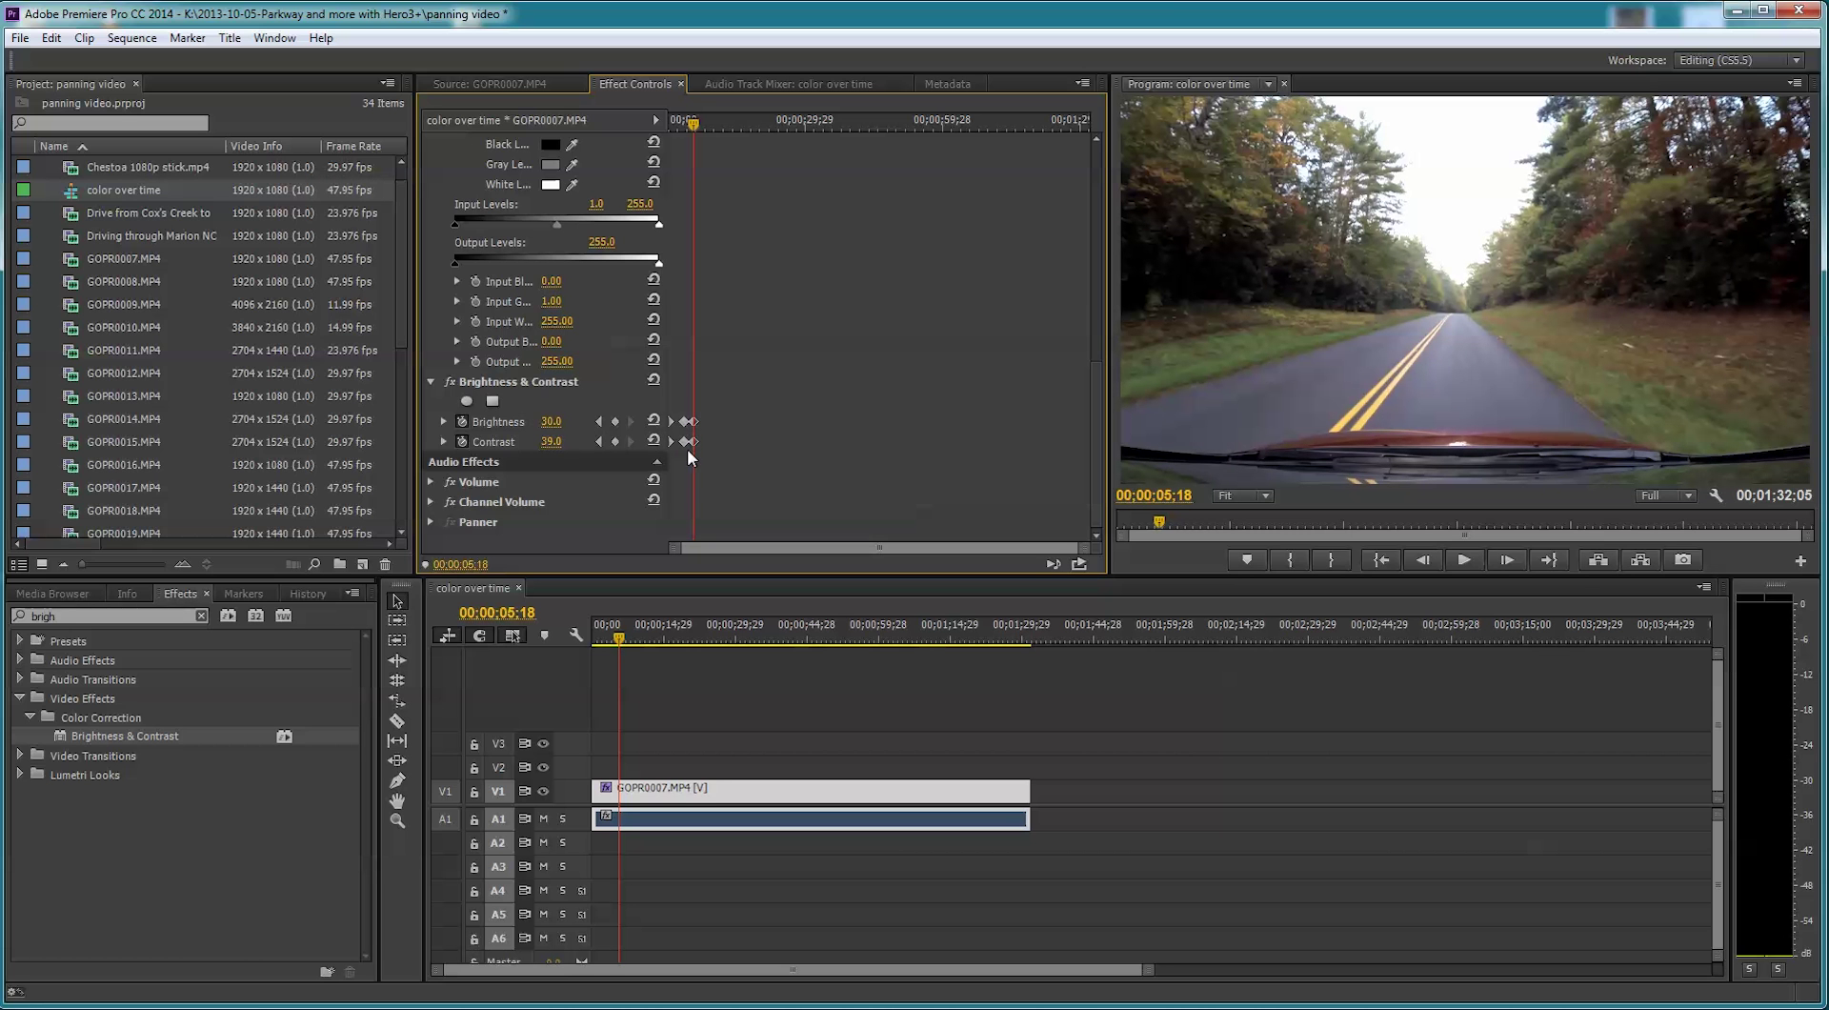
{"action": "left_click_drag", "start_coordinate": [1096, 388], "coordinate": [1095, 235]}
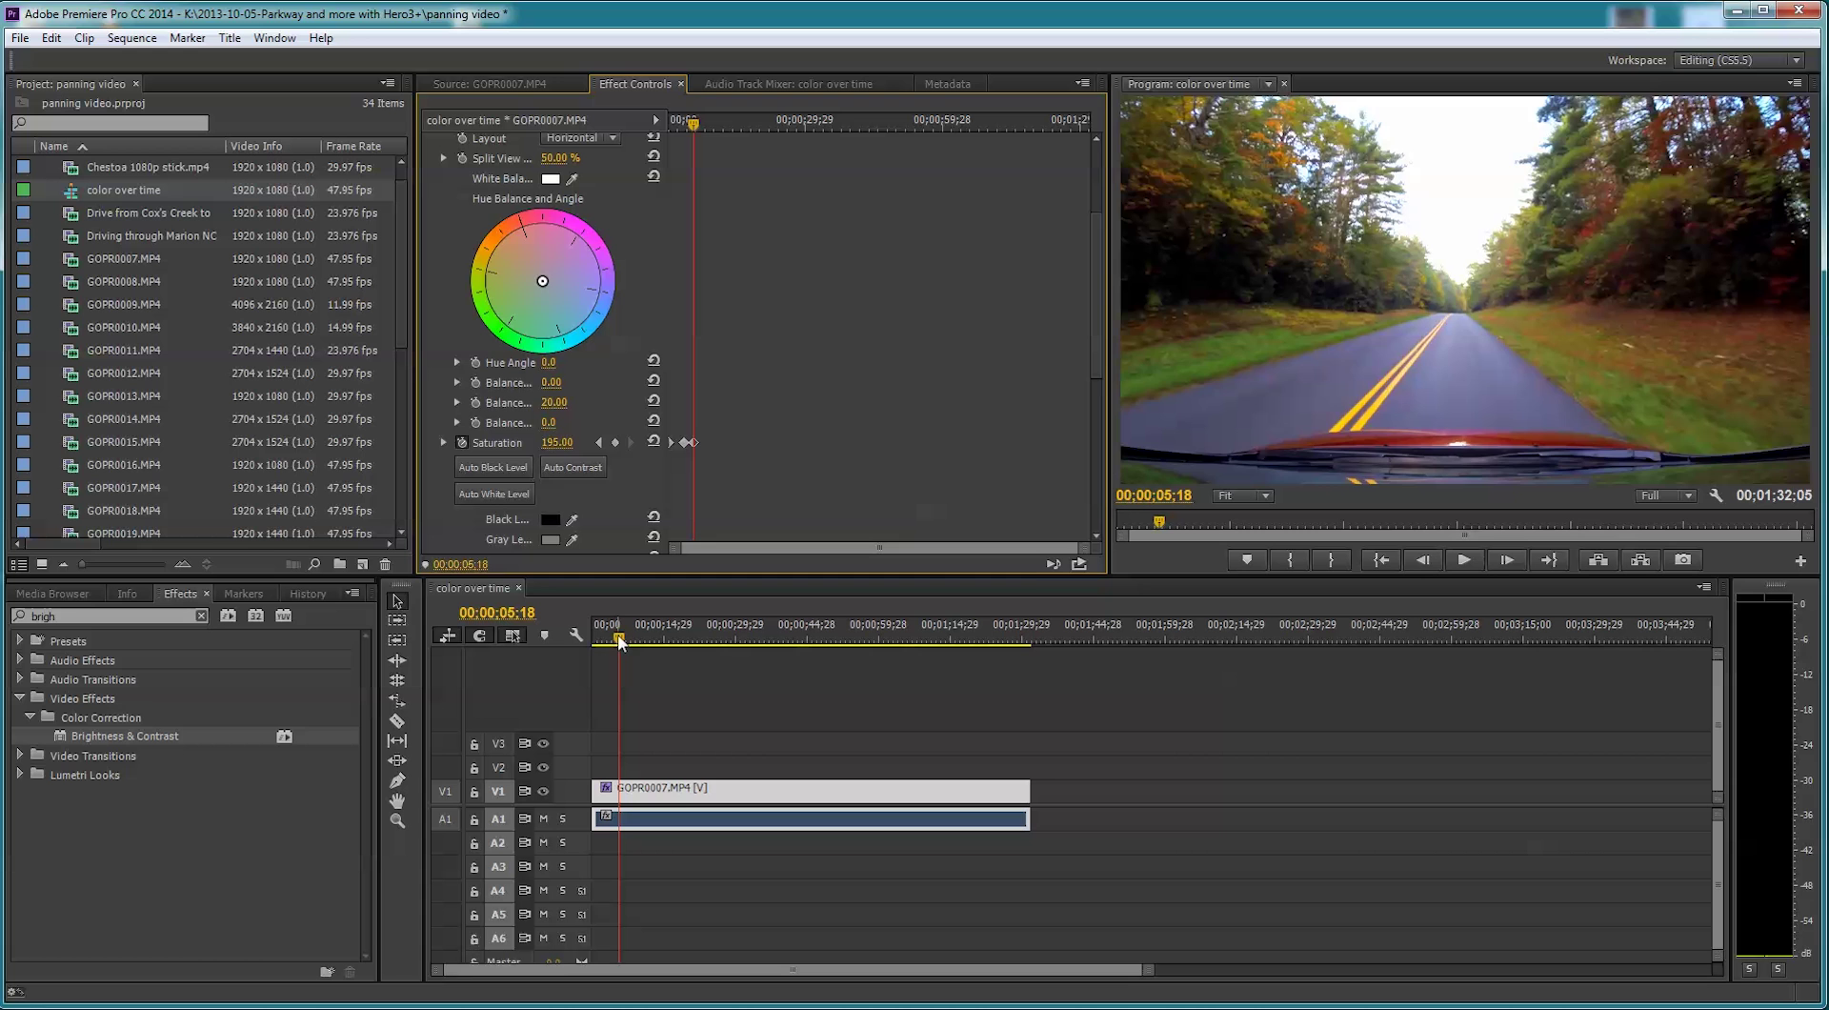
Replay the graded clip from the start and stop at 00;00;13;17.
{"action": "key", "text": "space"}
{"action": "key", "text": "Home"}
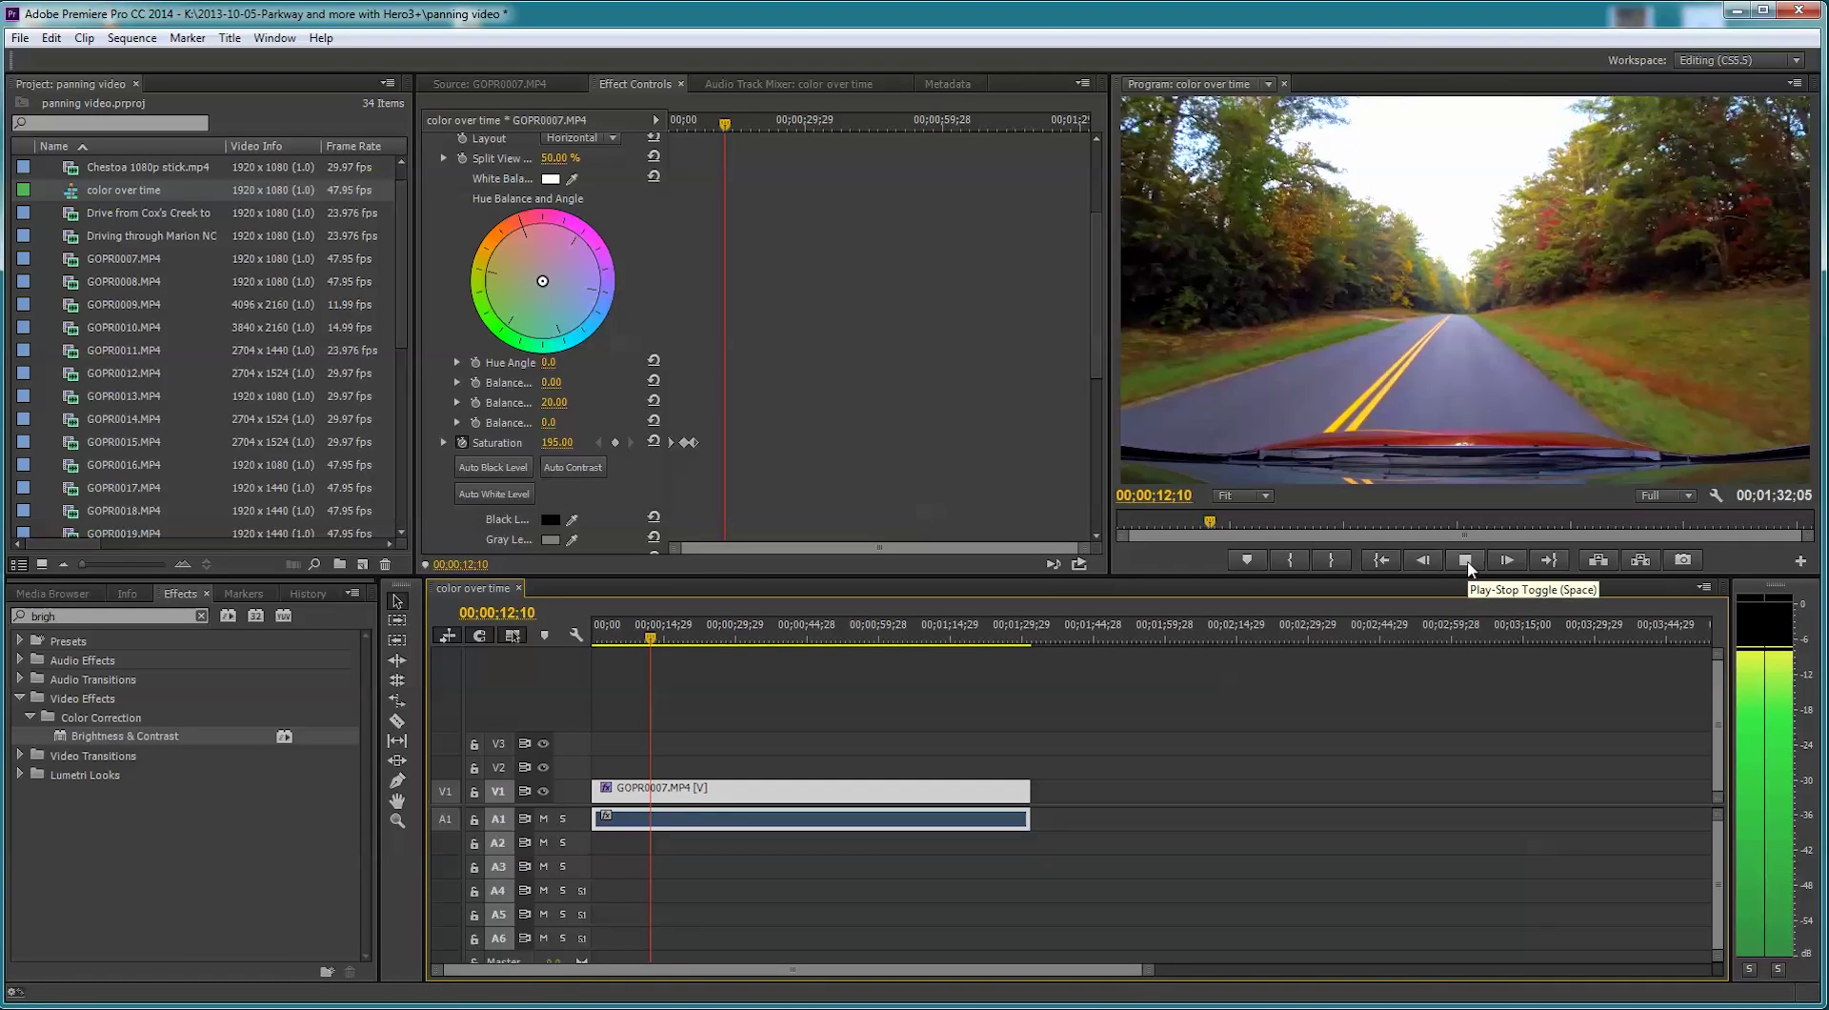
{"action": "left_click", "coordinate": [1466, 562]}
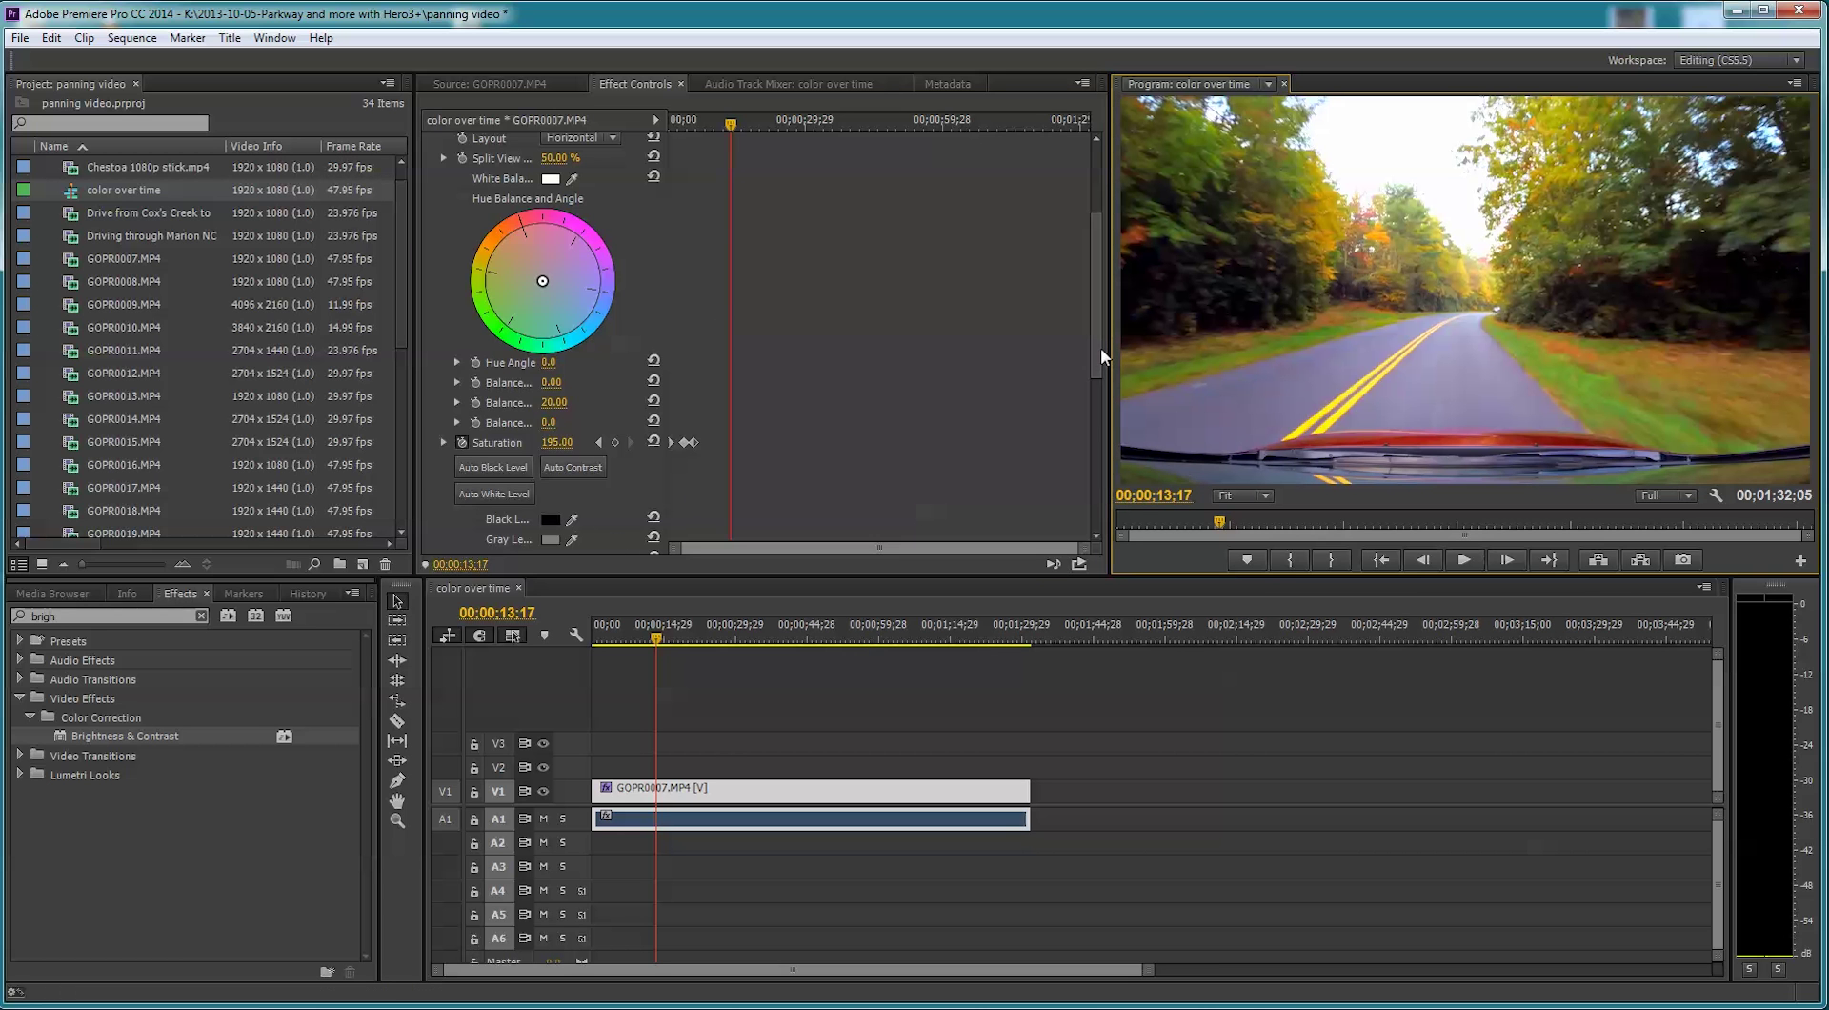
{"action": "left_click_drag", "start_coordinate": [1097, 348], "coordinate": [1111, 511]}
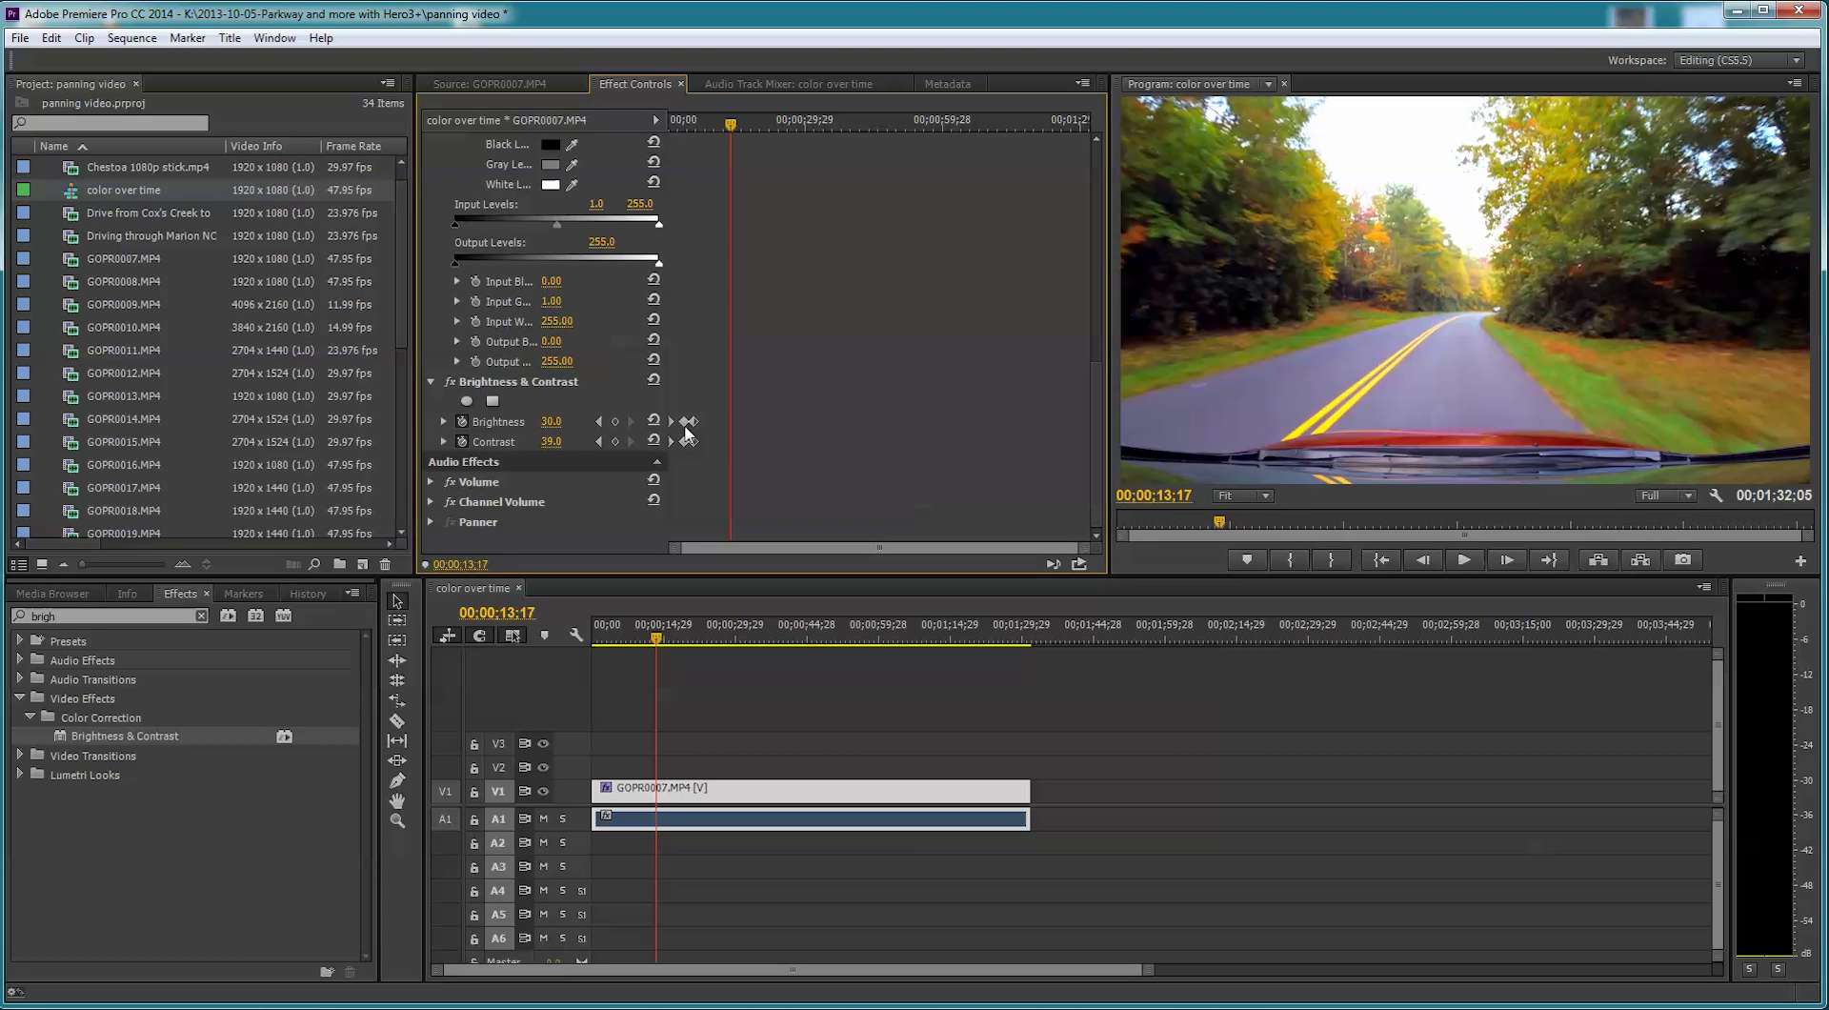
At 00;00;13;17, keyframe Brightness at 10 and enter Contrast 10.
{"action": "left_click", "coordinate": [615, 423]}
{"action": "left_click", "coordinate": [551, 422]}
{"action": "type", "text": "10"}
{"action": "key", "text": "Tab"}
{"action": "type", "text": "10"}
{"action": "key", "text": "Return"}
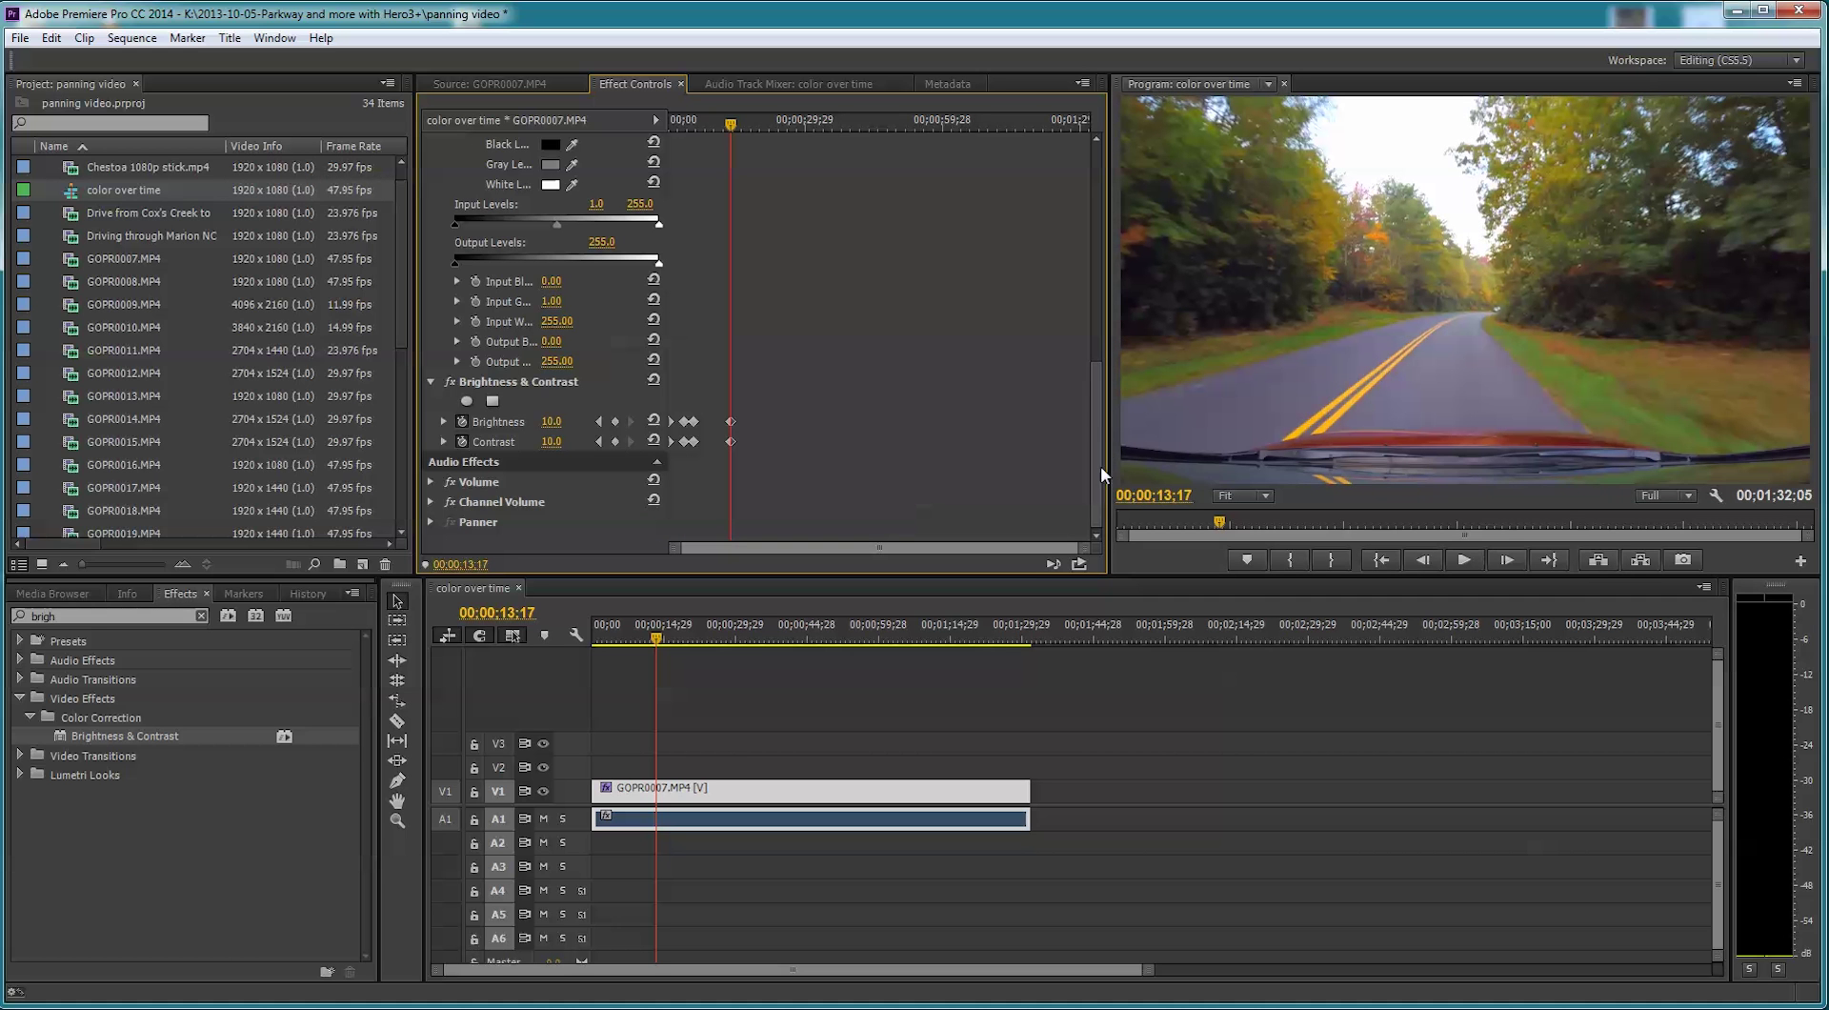
{"action": "left_click_drag", "start_coordinate": [1096, 472], "coordinate": [1094, 510]}
Compare looks with Undo and Redo, leaving Contrast at 39.0 and Brightness at 10.0.
{"action": "left_click", "coordinate": [49, 40]}
{"action": "left_click", "coordinate": [81, 80]}
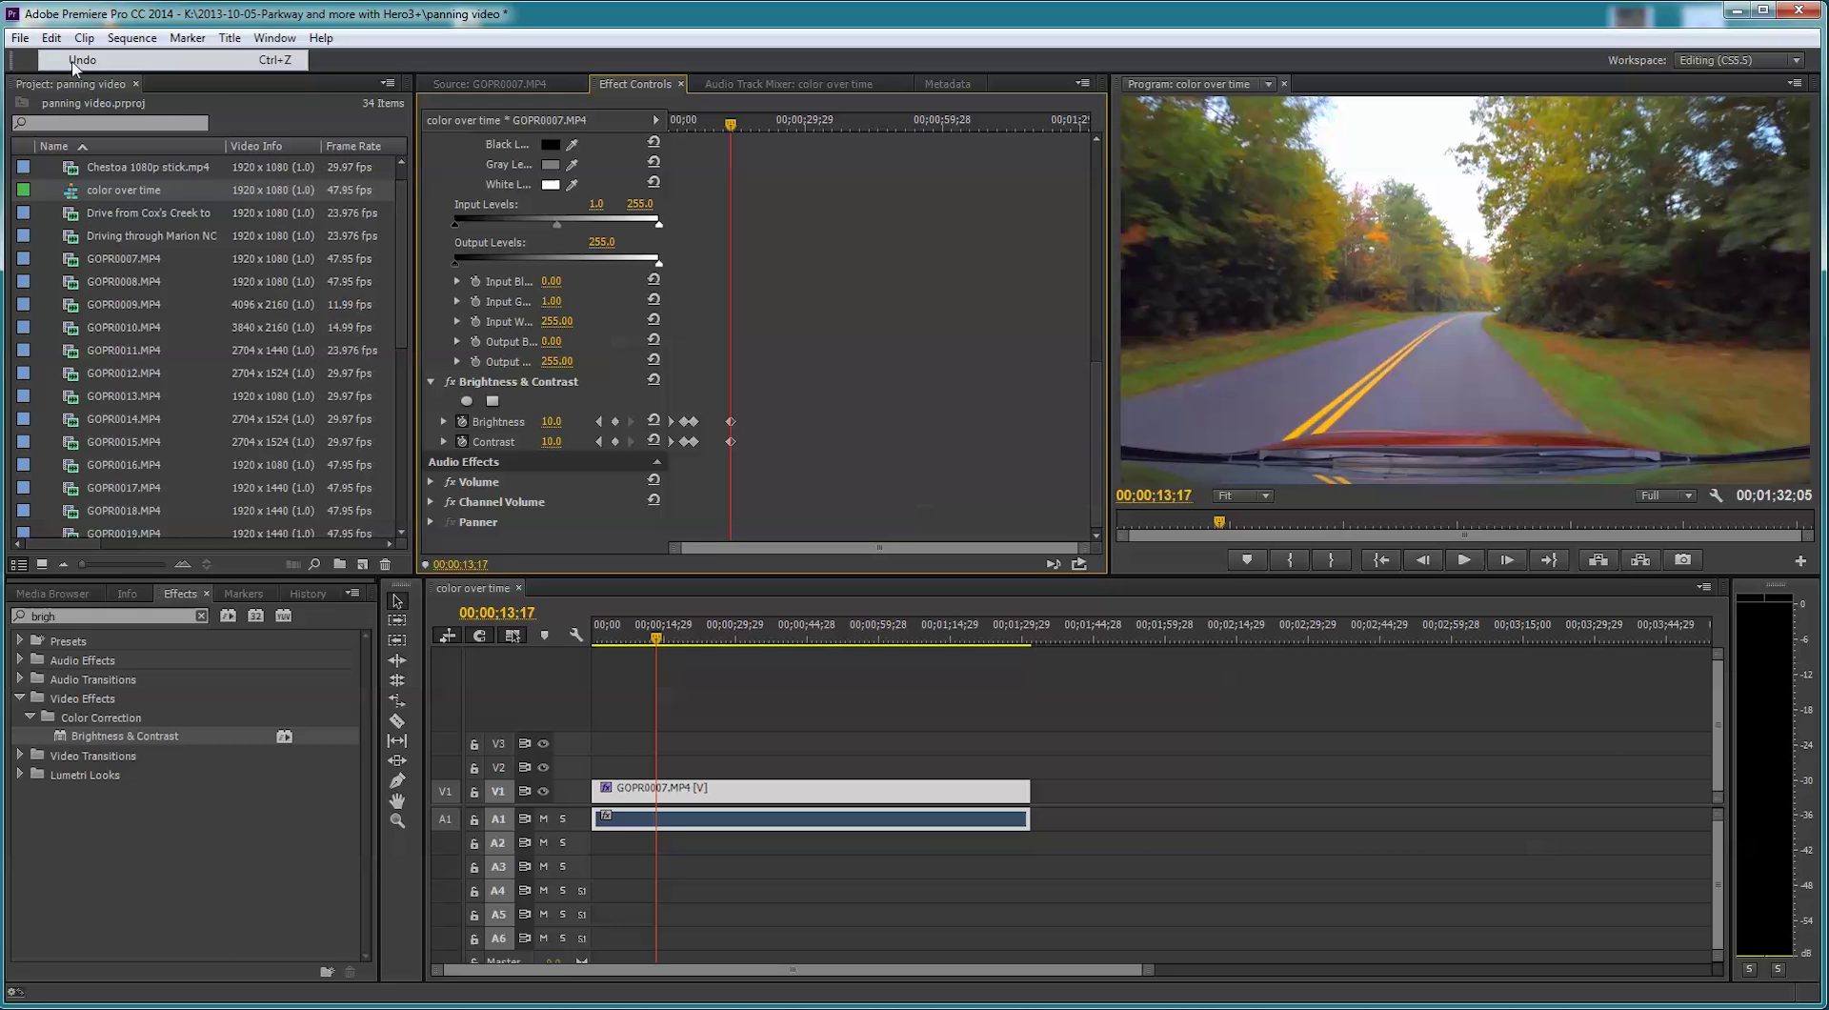
{"action": "left_click", "coordinate": [47, 41]}
{"action": "left_click", "coordinate": [82, 59]}
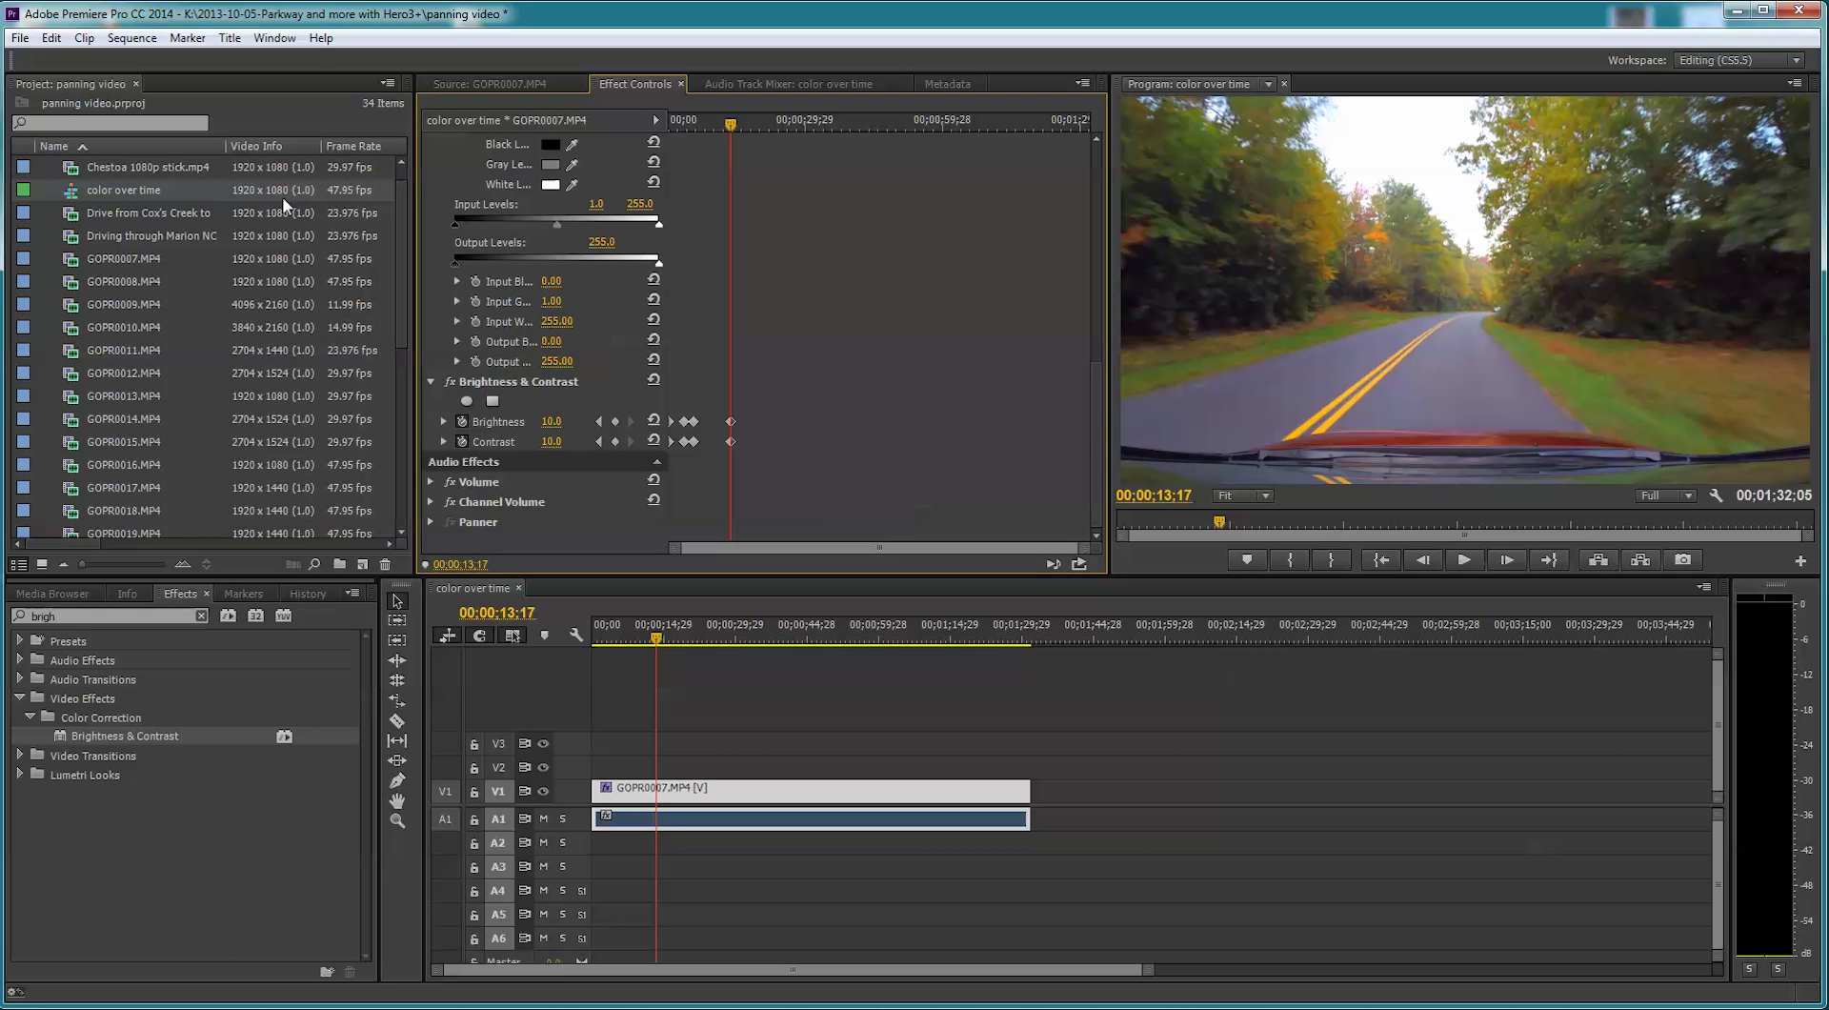
{"action": "left_click", "coordinate": [51, 38]}
{"action": "left_click", "coordinate": [82, 71]}
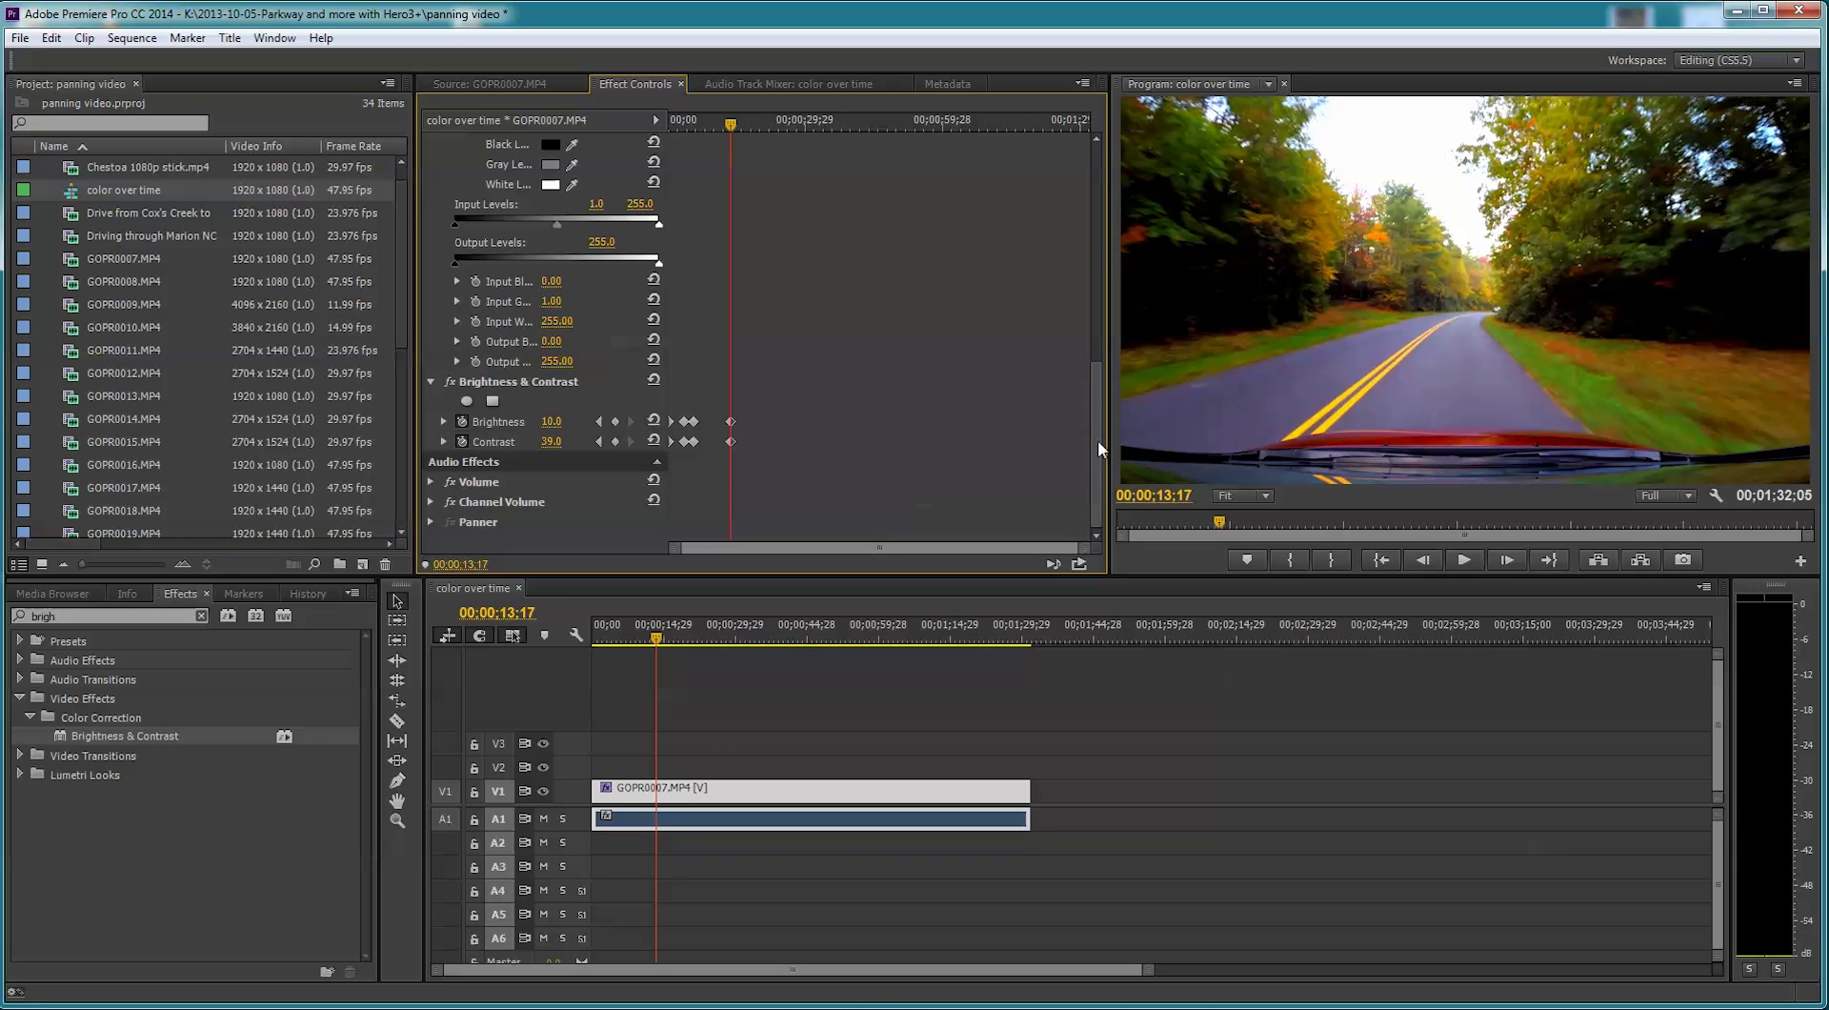
At 00;00;17;27, keyframe Contrast back down to 10.
{"action": "left_click_drag", "start_coordinate": [1095, 449], "coordinate": [1095, 328]}
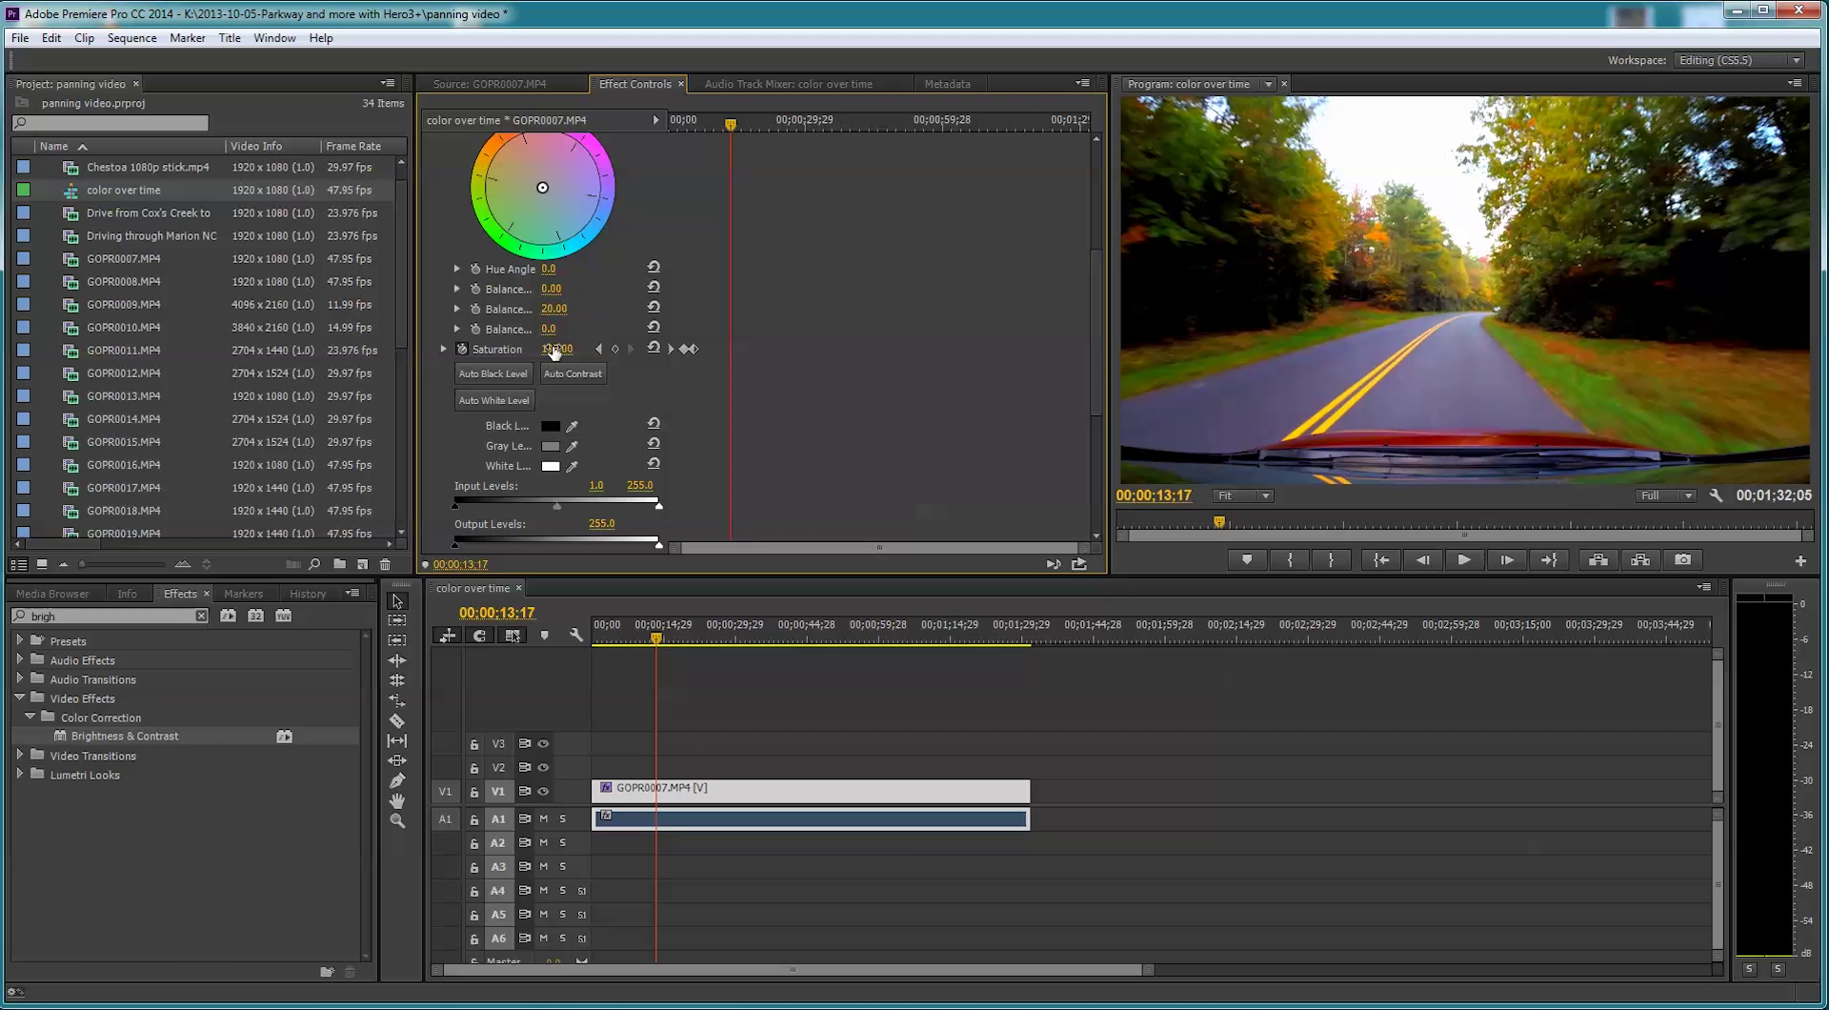
{"action": "left_click", "coordinate": [495, 349]}
{"action": "left_click_drag", "start_coordinate": [1099, 381], "coordinate": [1088, 493]}
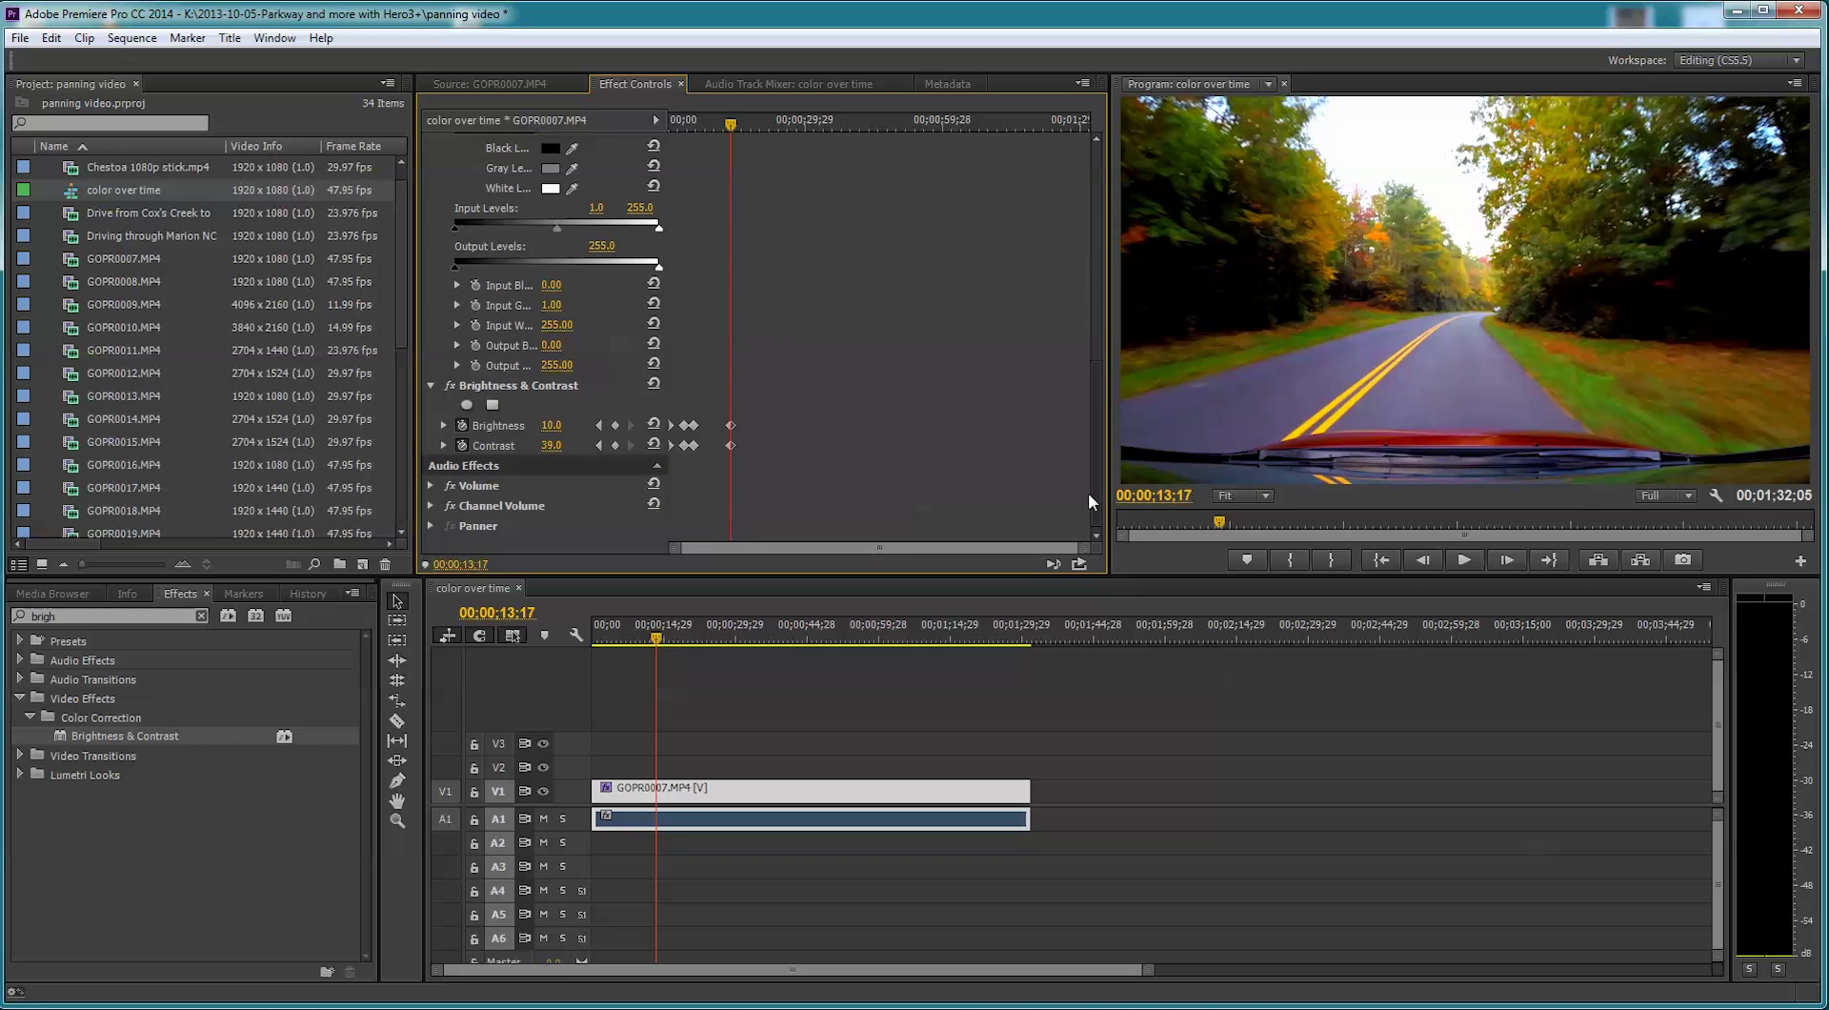
{"action": "left_click", "coordinate": [750, 128]}
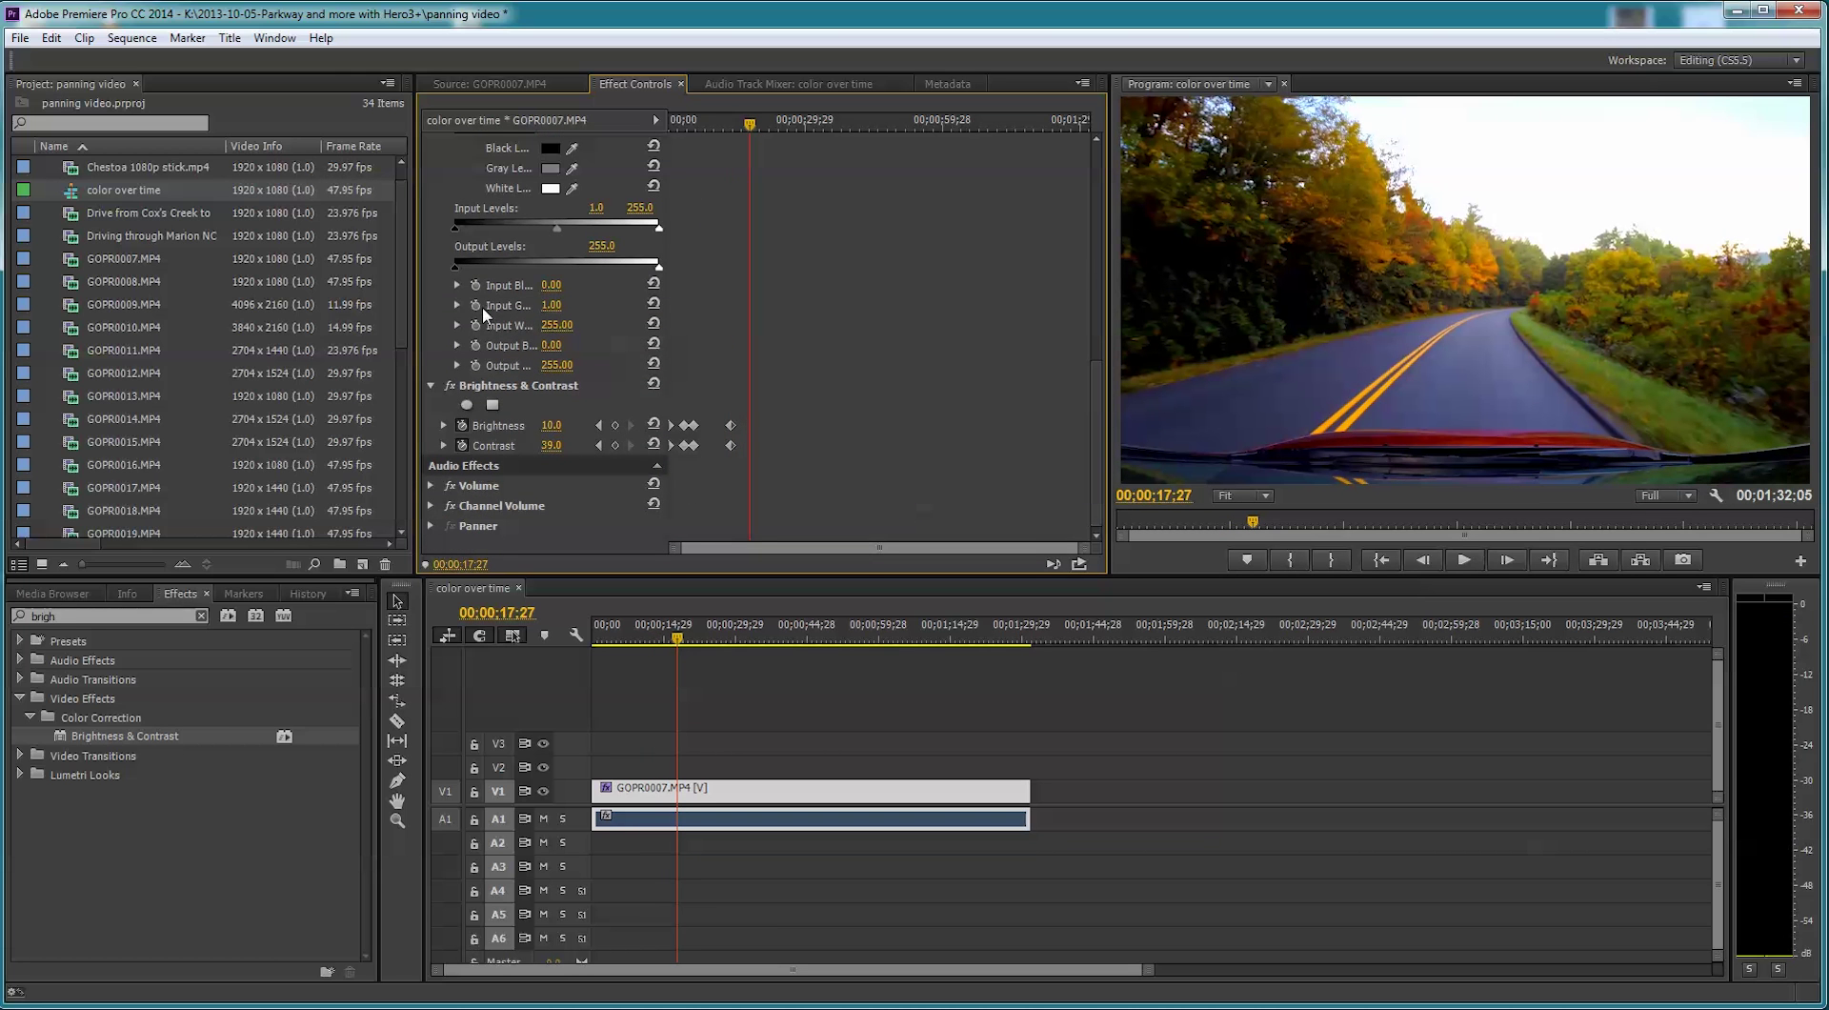
{"action": "mouse_move", "coordinate": [550, 445]}
{"action": "left_mouse_down"}
{"action": "mouse_move", "coordinate": [575, 435]}
{"action": "mouse_move", "coordinate": [554, 452]}
{"action": "left_mouse_up"}
{"action": "left_click", "coordinate": [553, 446]}
{"action": "type", "text": "10"}
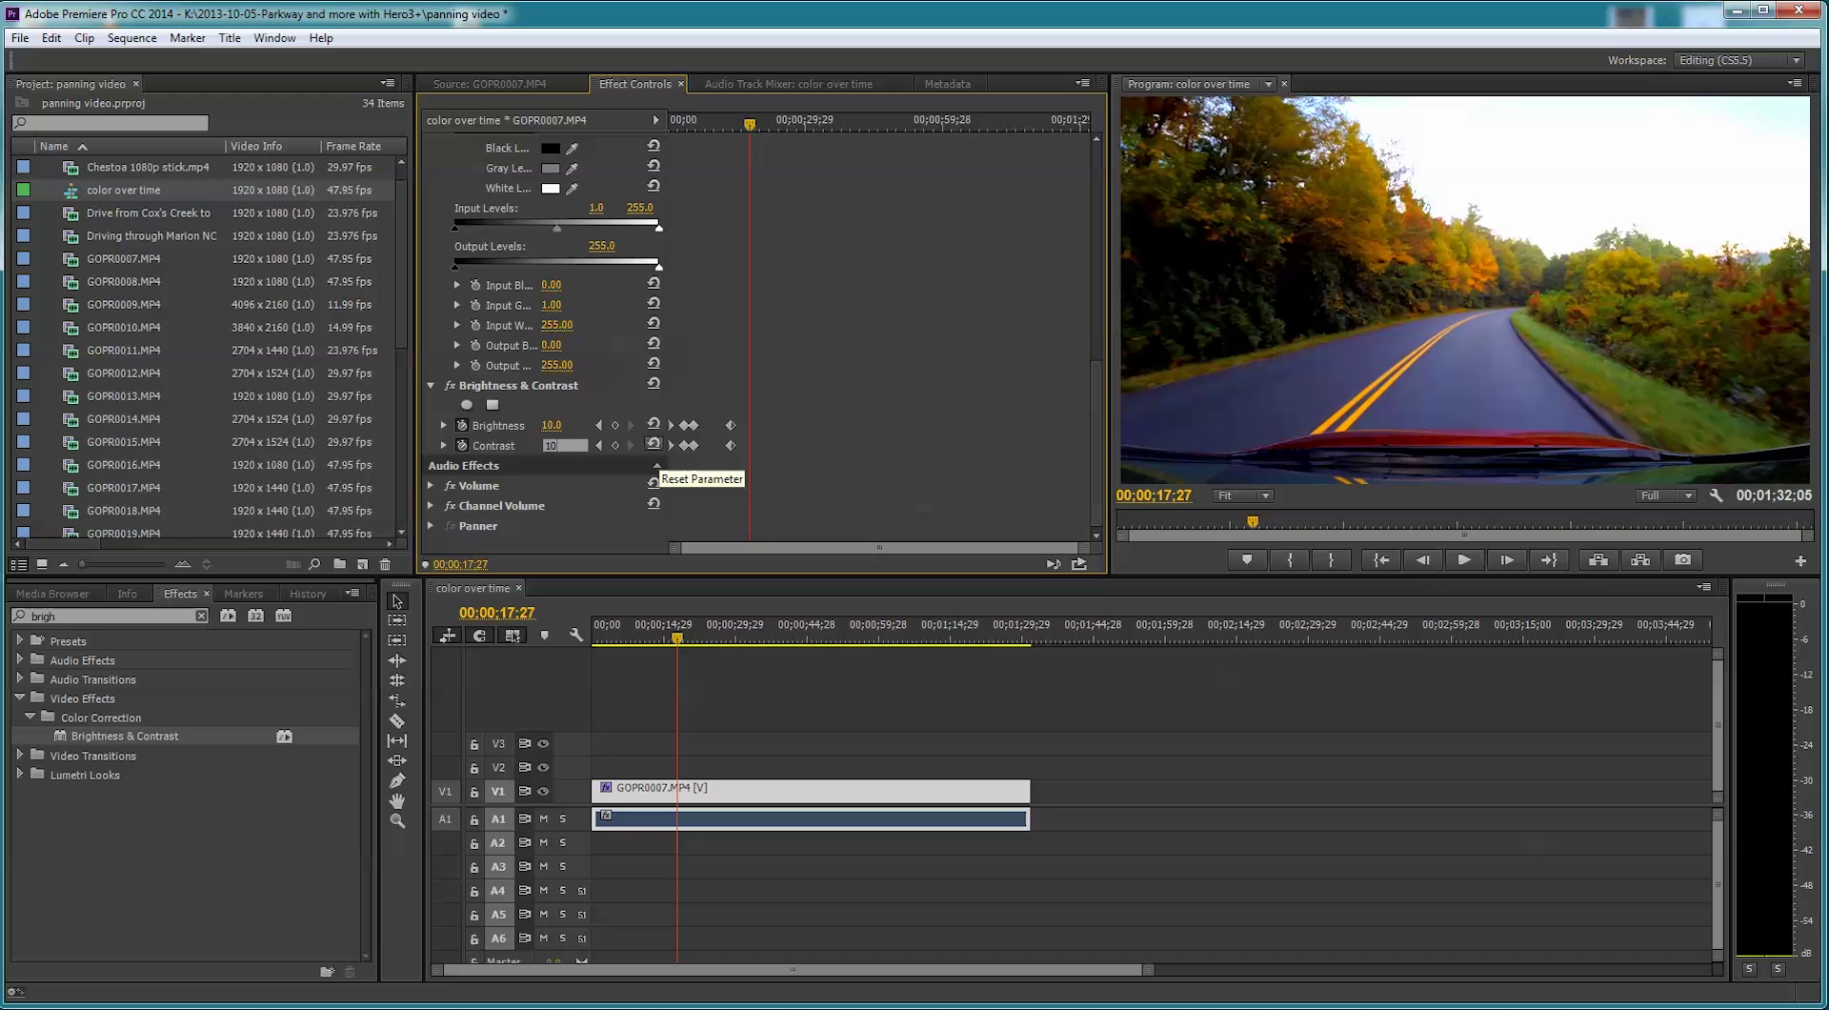
{"action": "key", "text": "Return"}
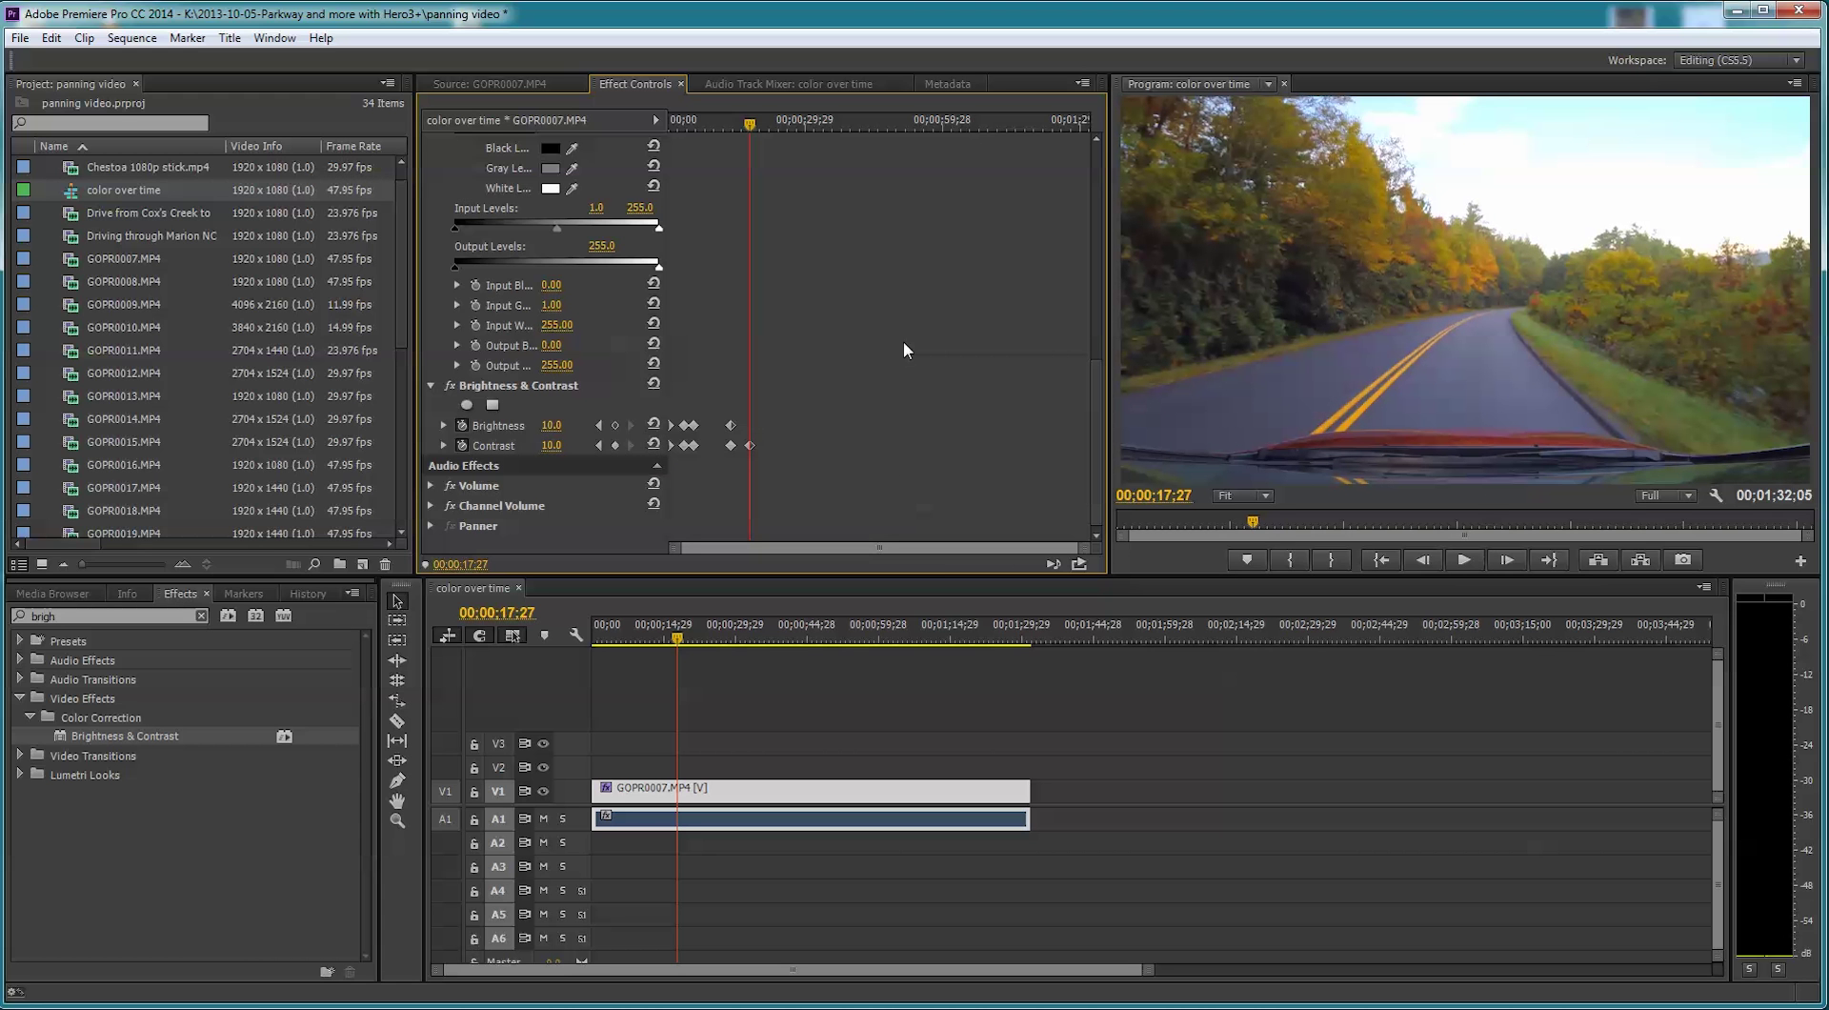
Set Fast Color Corrector Saturation to 0 so the footage turns black and white.
{"action": "left_click_drag", "start_coordinate": [1099, 417], "coordinate": [1095, 255]}
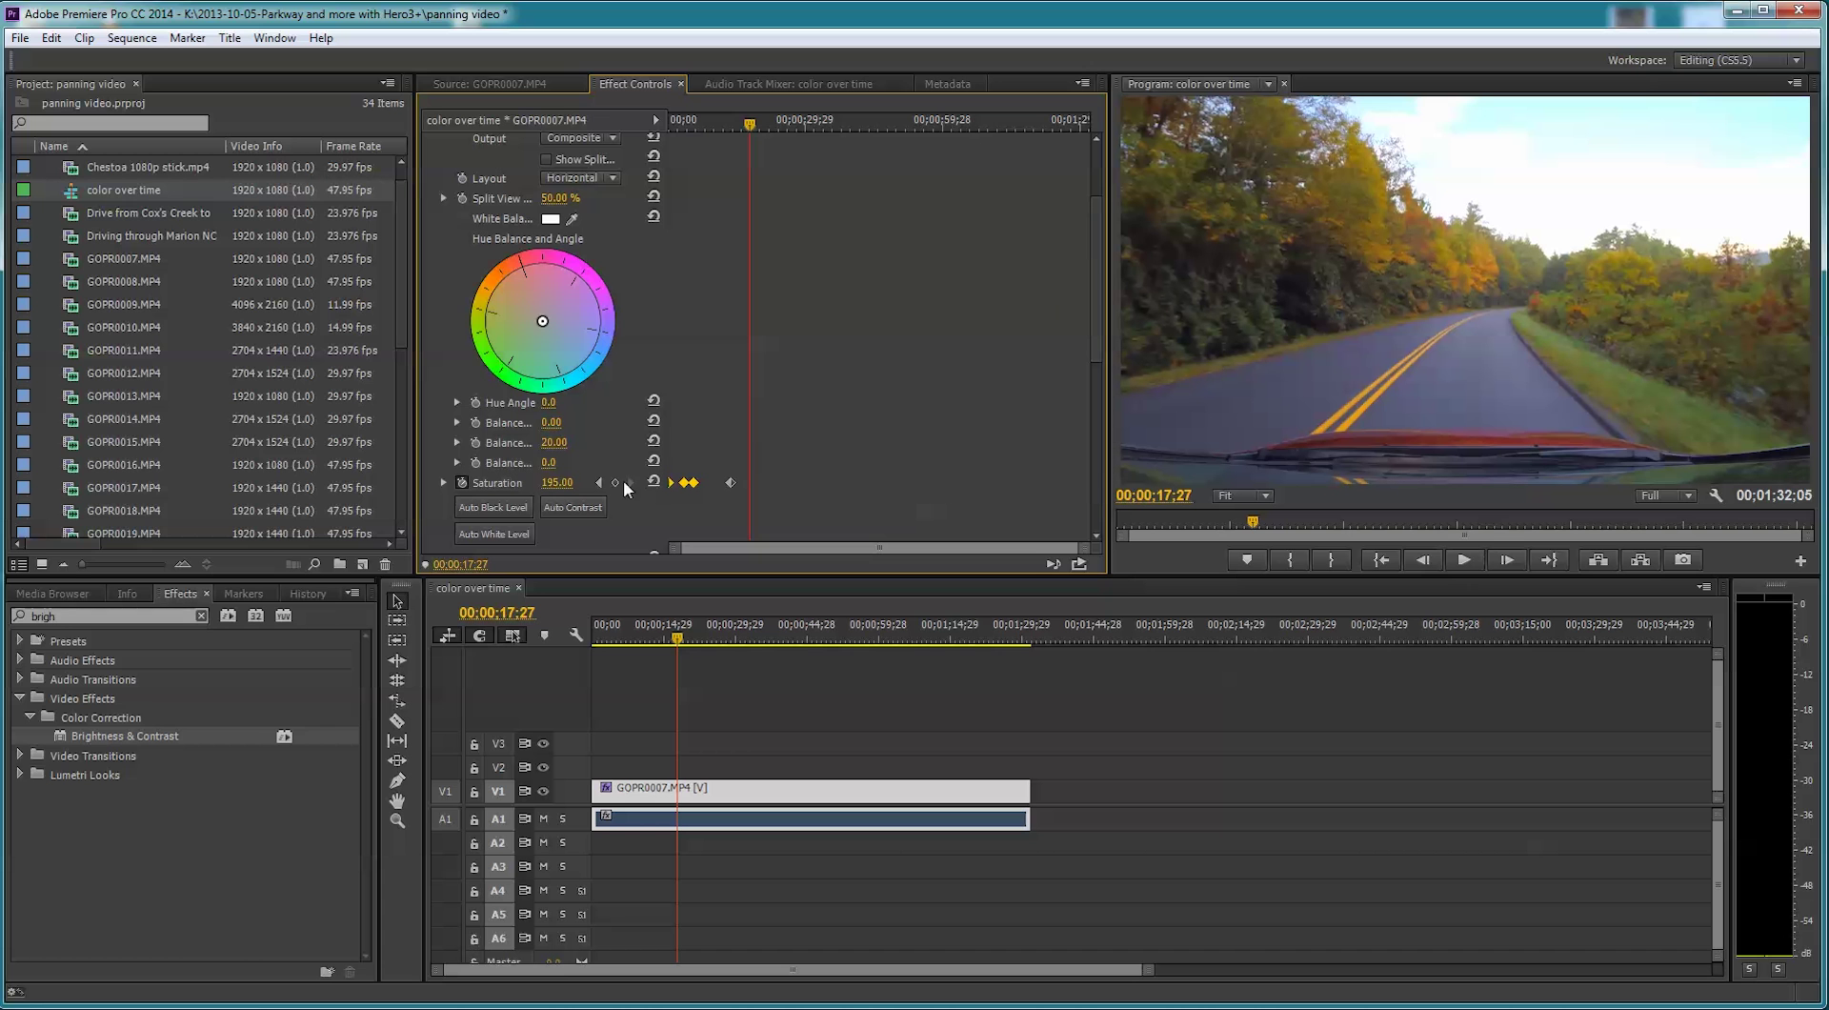
{"action": "left_click", "coordinate": [556, 483]}
{"action": "type", "text": "0"}
{"action": "key", "text": "Return"}
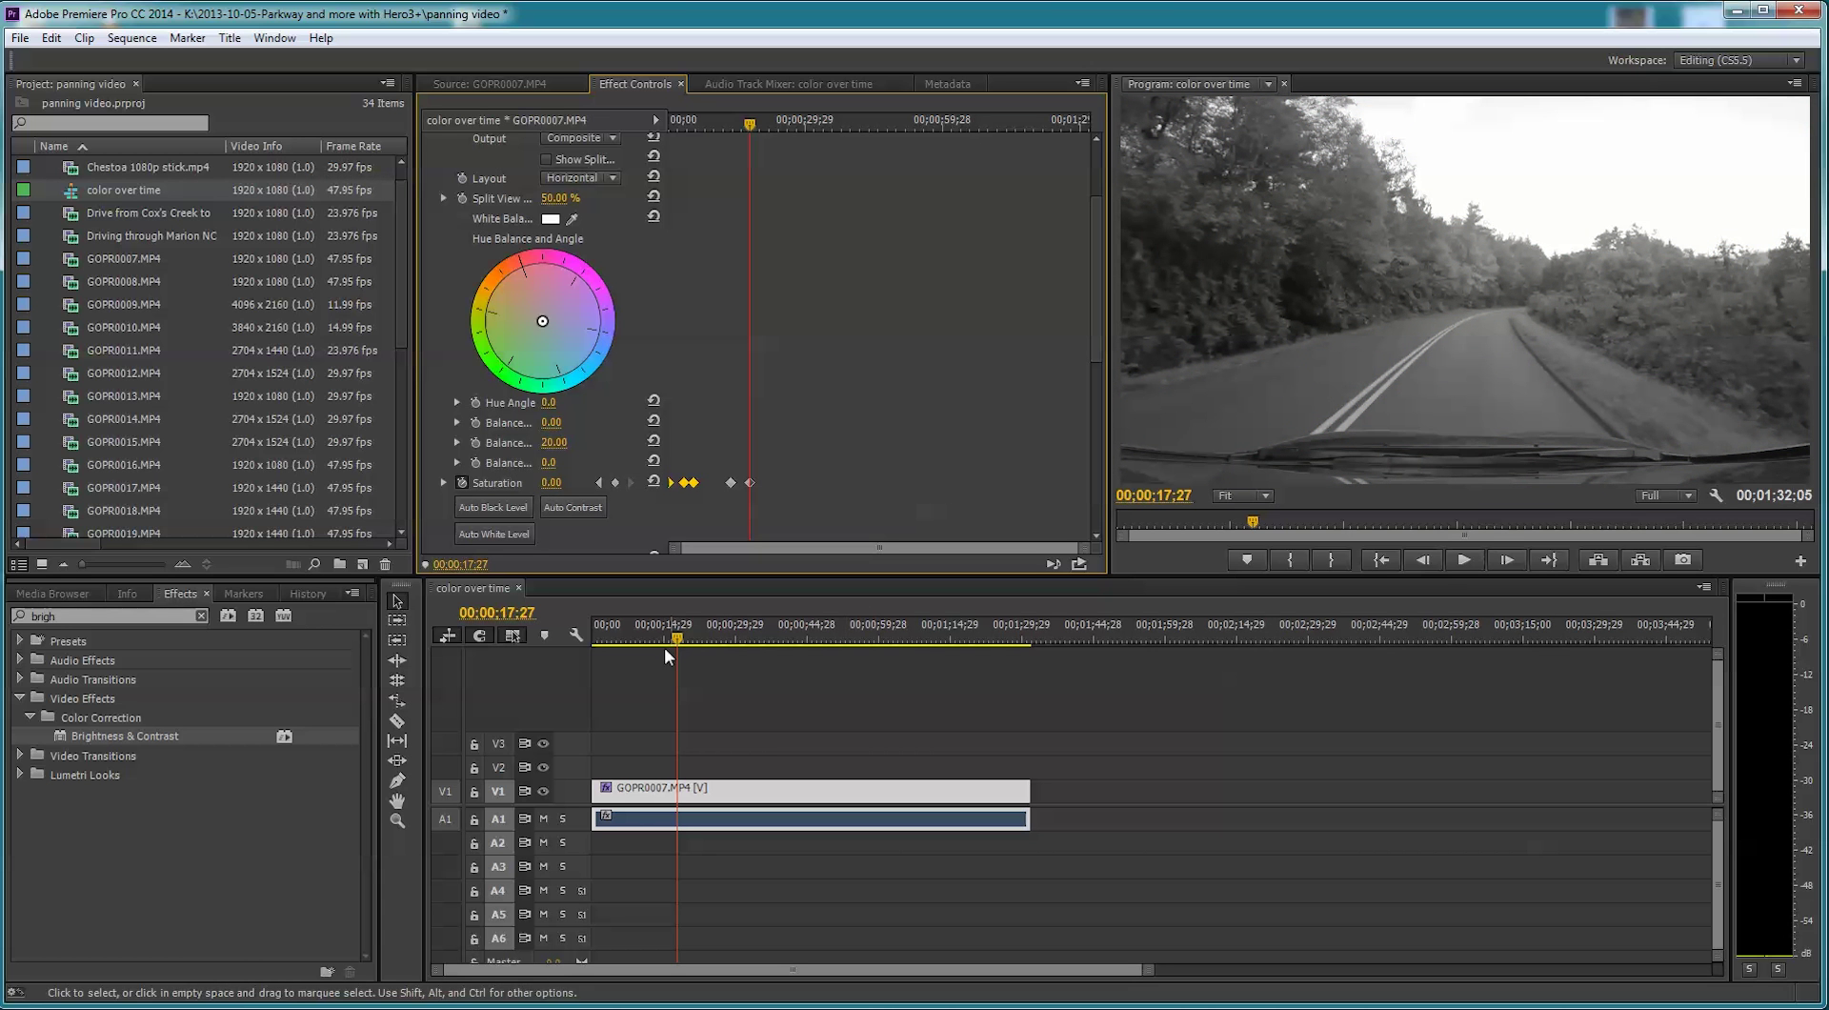
Play back the clip from 00;00;07;23 to watch the colour fade to black and white.
{"action": "left_click_drag", "start_coordinate": [678, 643], "coordinate": [629, 644]}
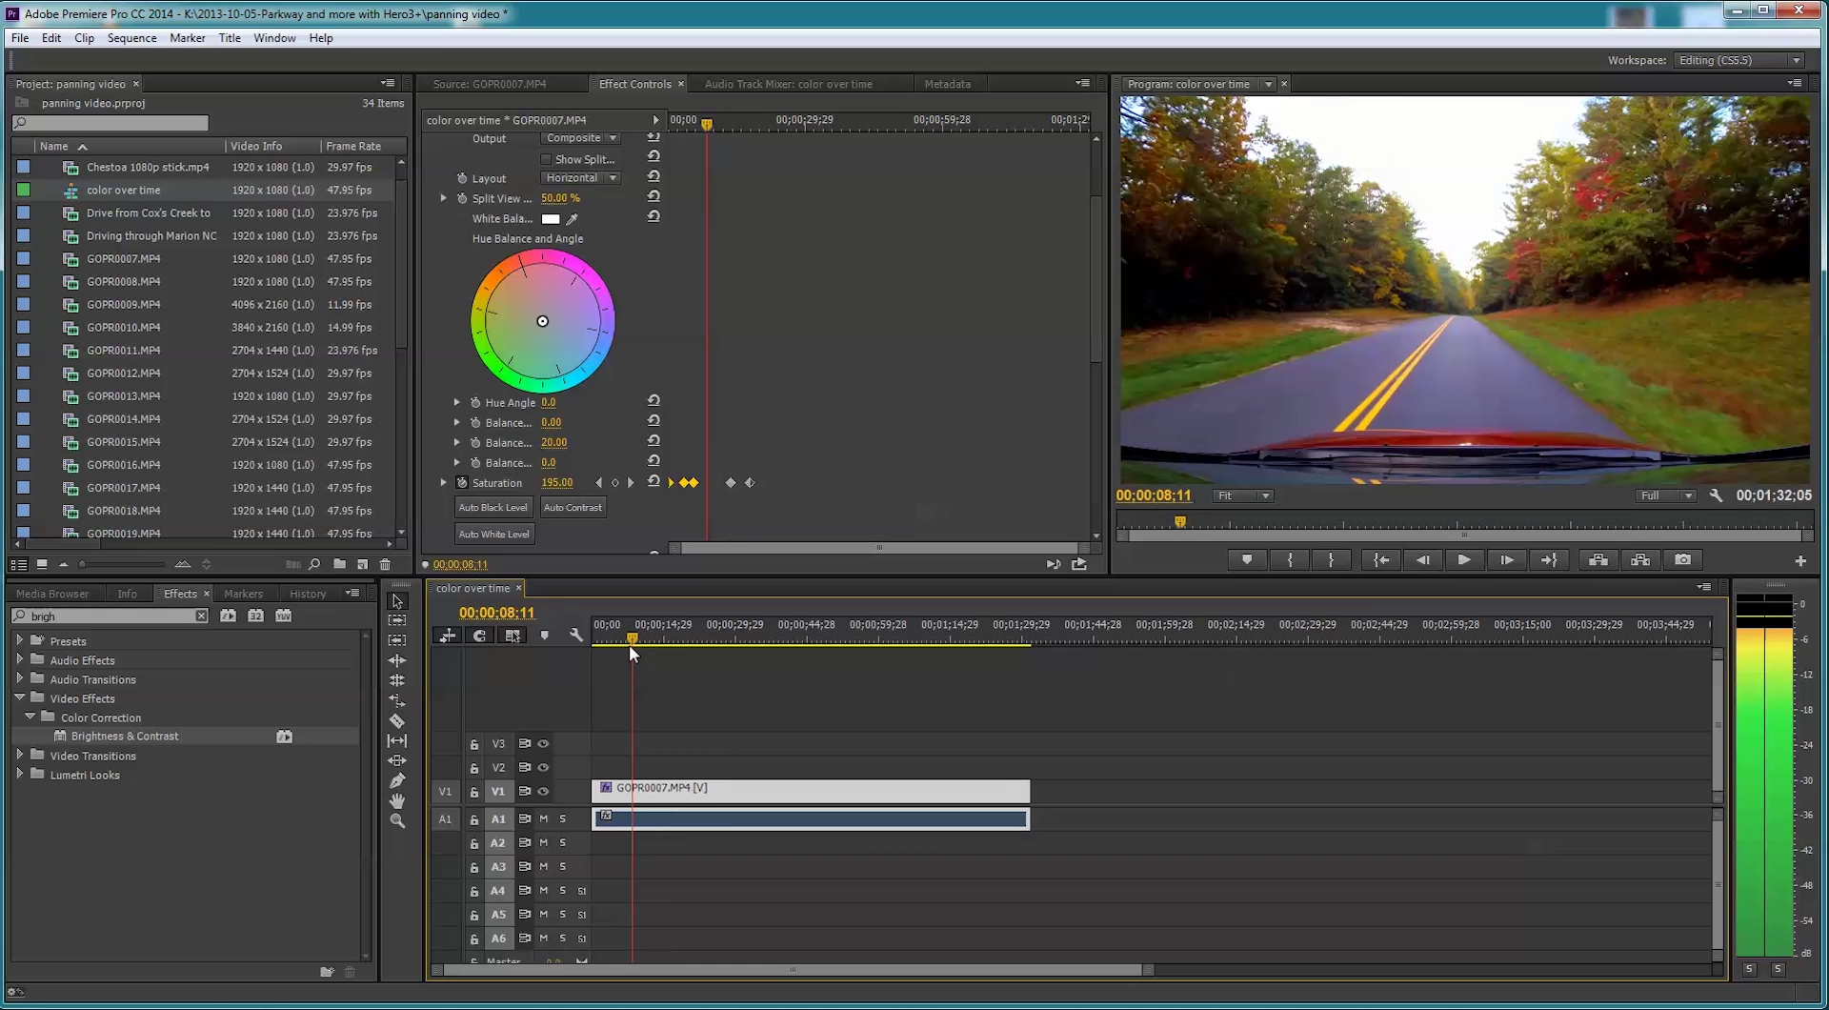
{"action": "left_click", "coordinate": [1464, 560]}
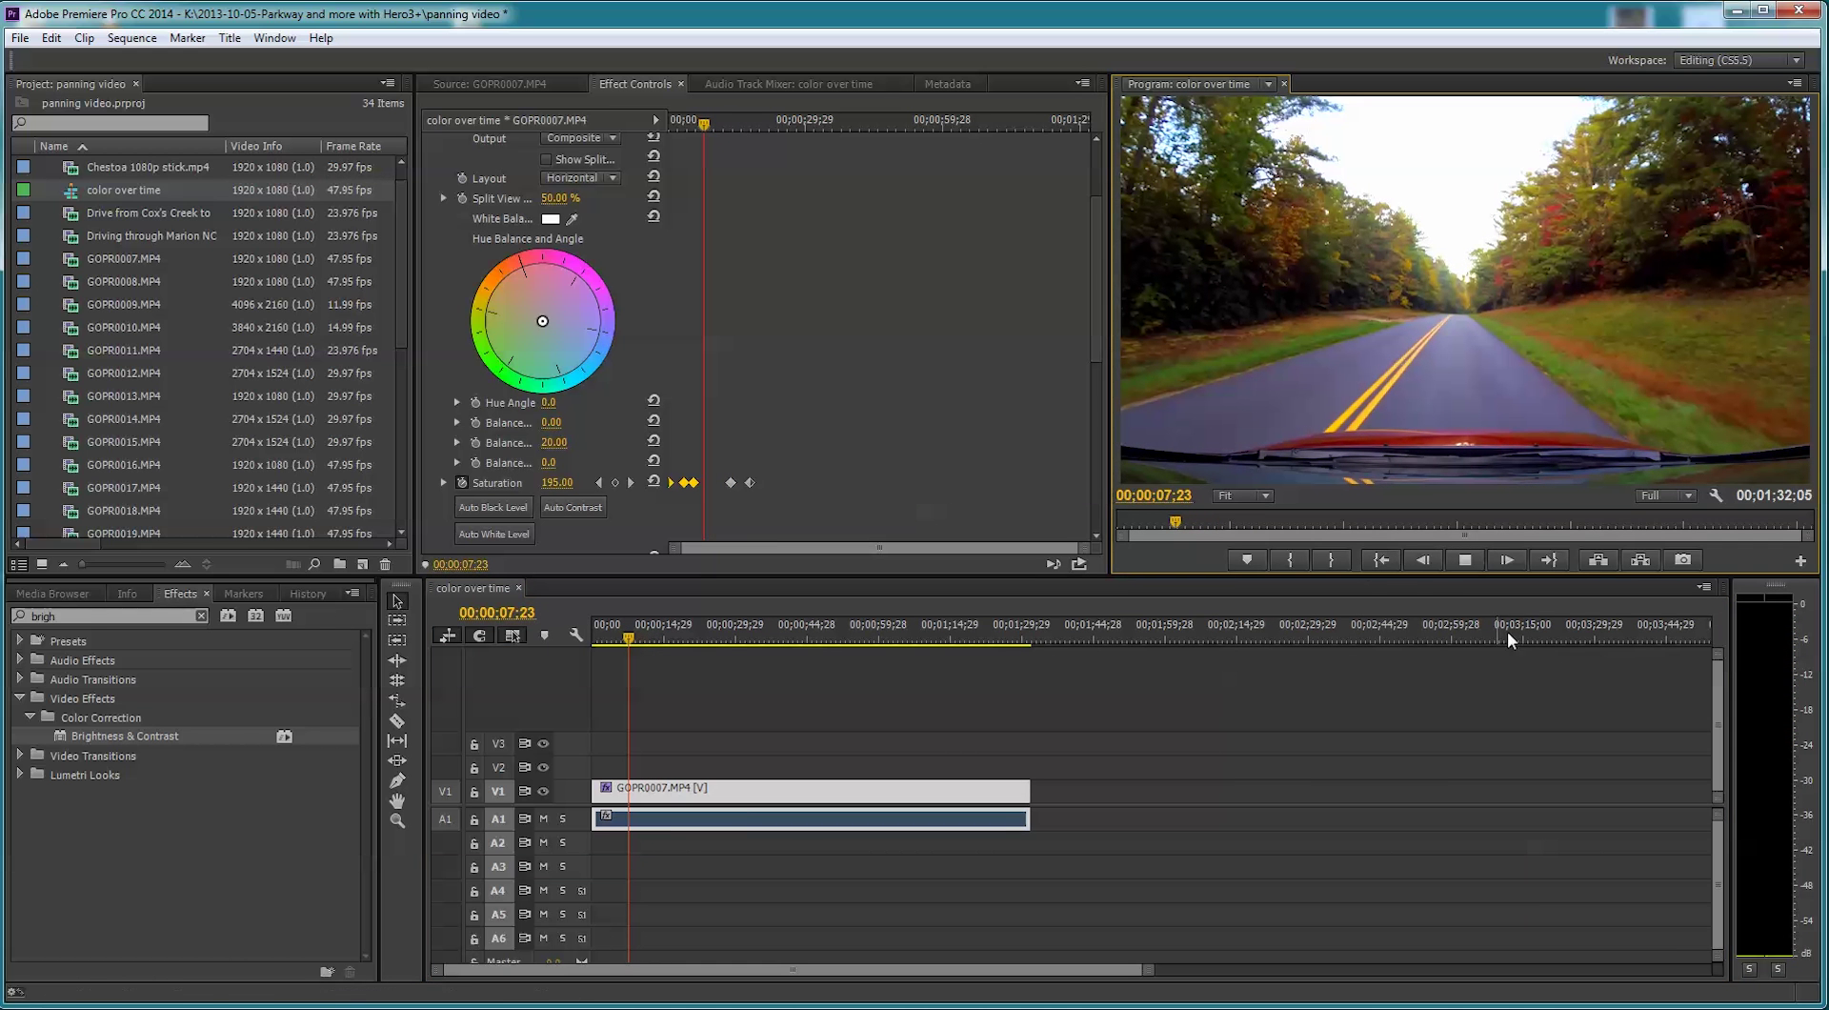
{"action": "left_click", "coordinate": [1466, 561]}
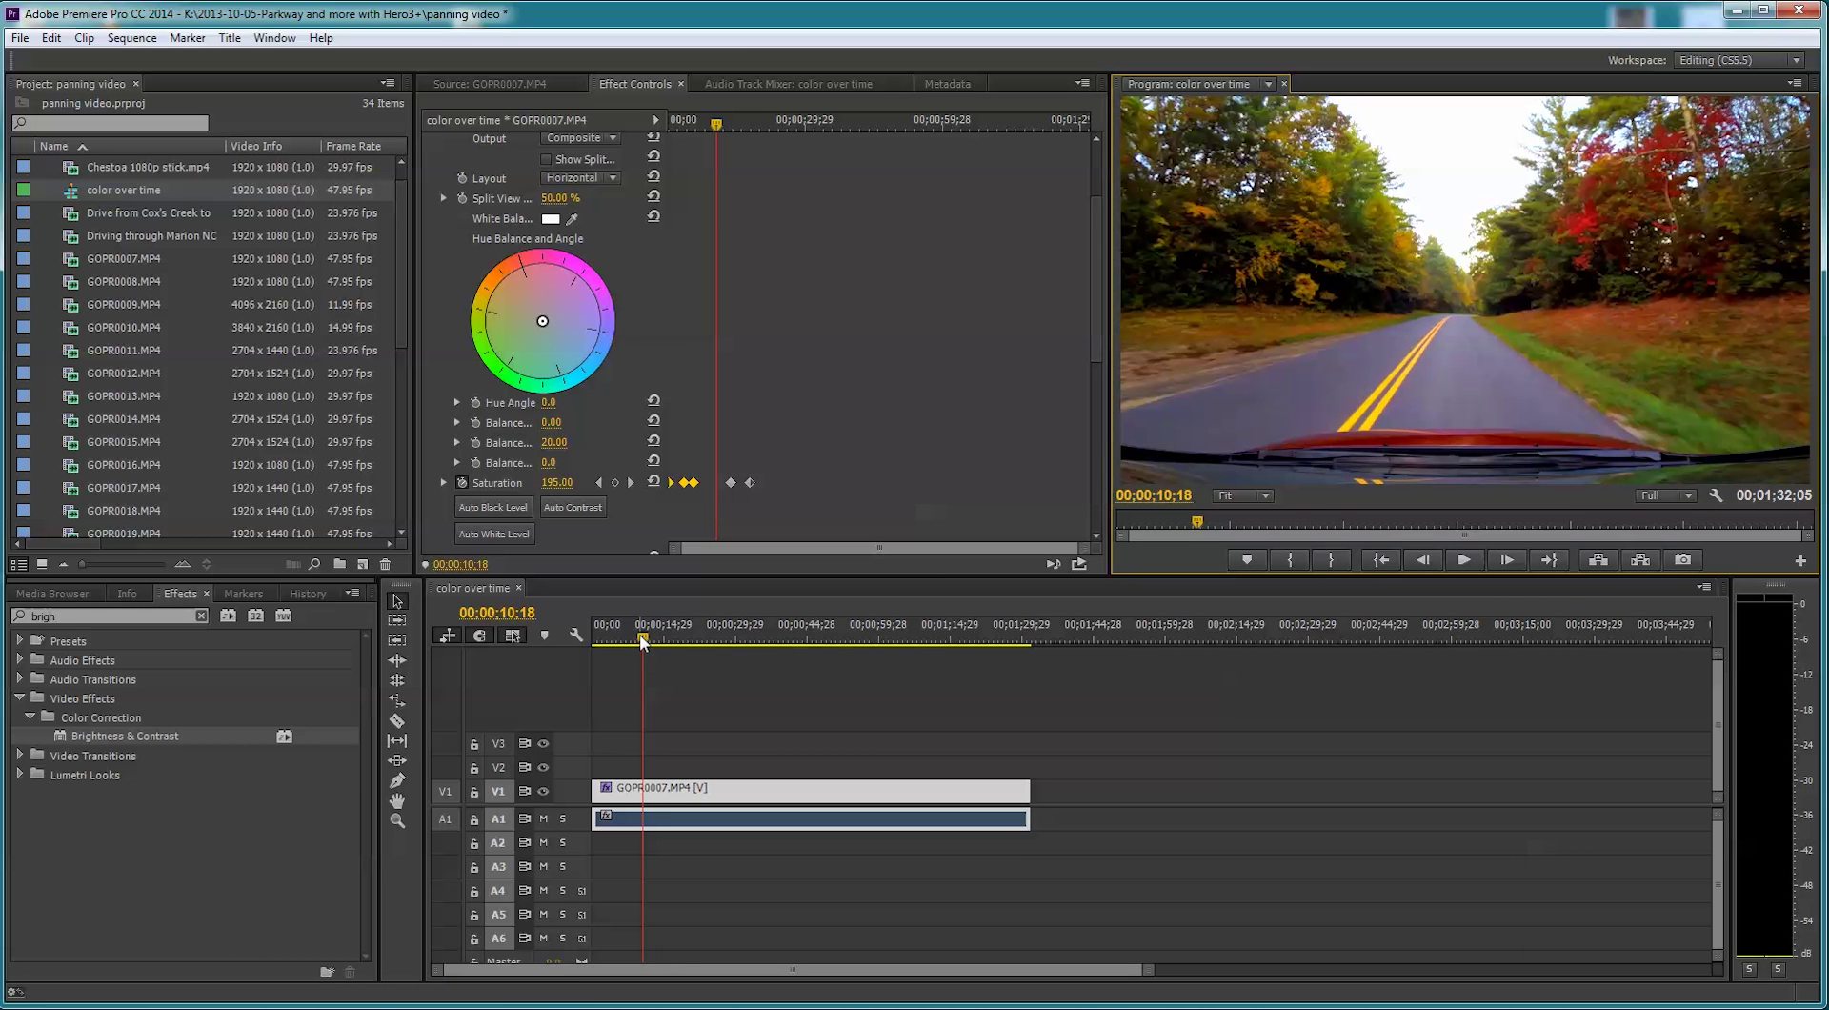
Scrub through the fade to 00;00;14;11, check Saturation, then save the project.
{"action": "left_click", "coordinate": [643, 640]}
{"action": "left_click_drag", "start_coordinate": [643, 640], "coordinate": [671, 640]}
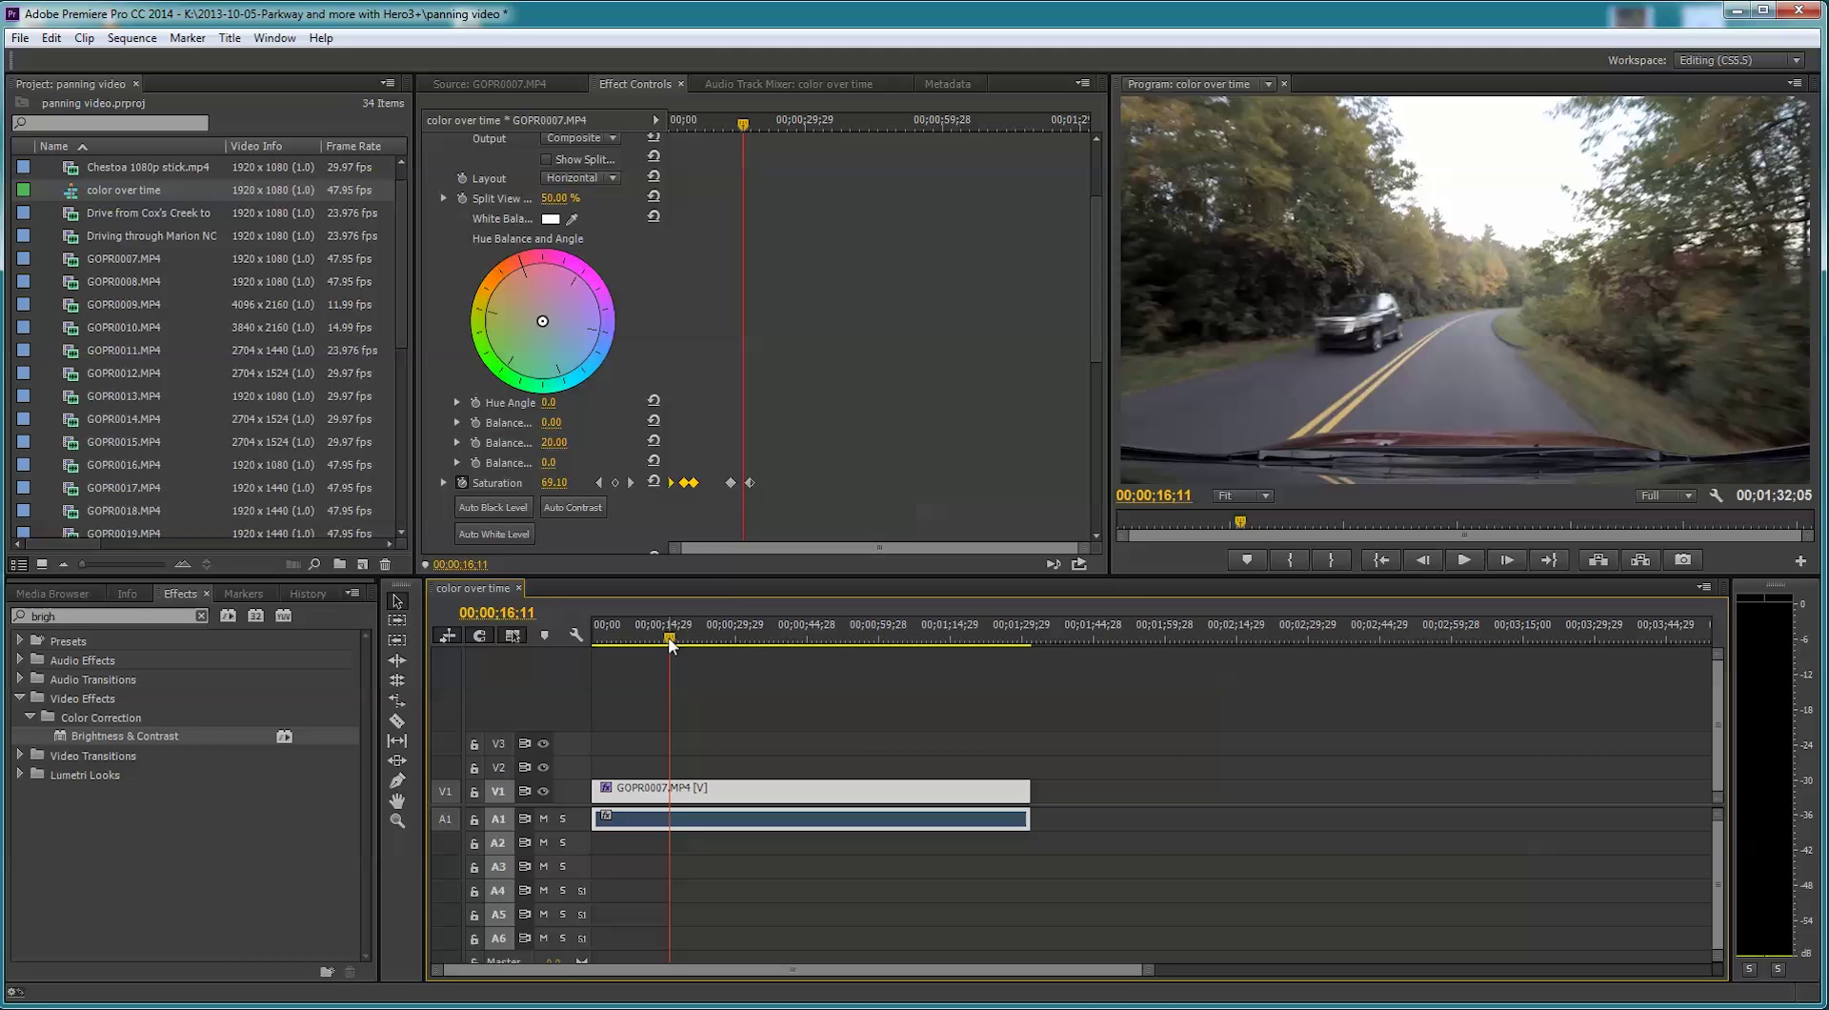
{"action": "left_click_drag", "start_coordinate": [669, 644], "coordinate": [705, 646]}
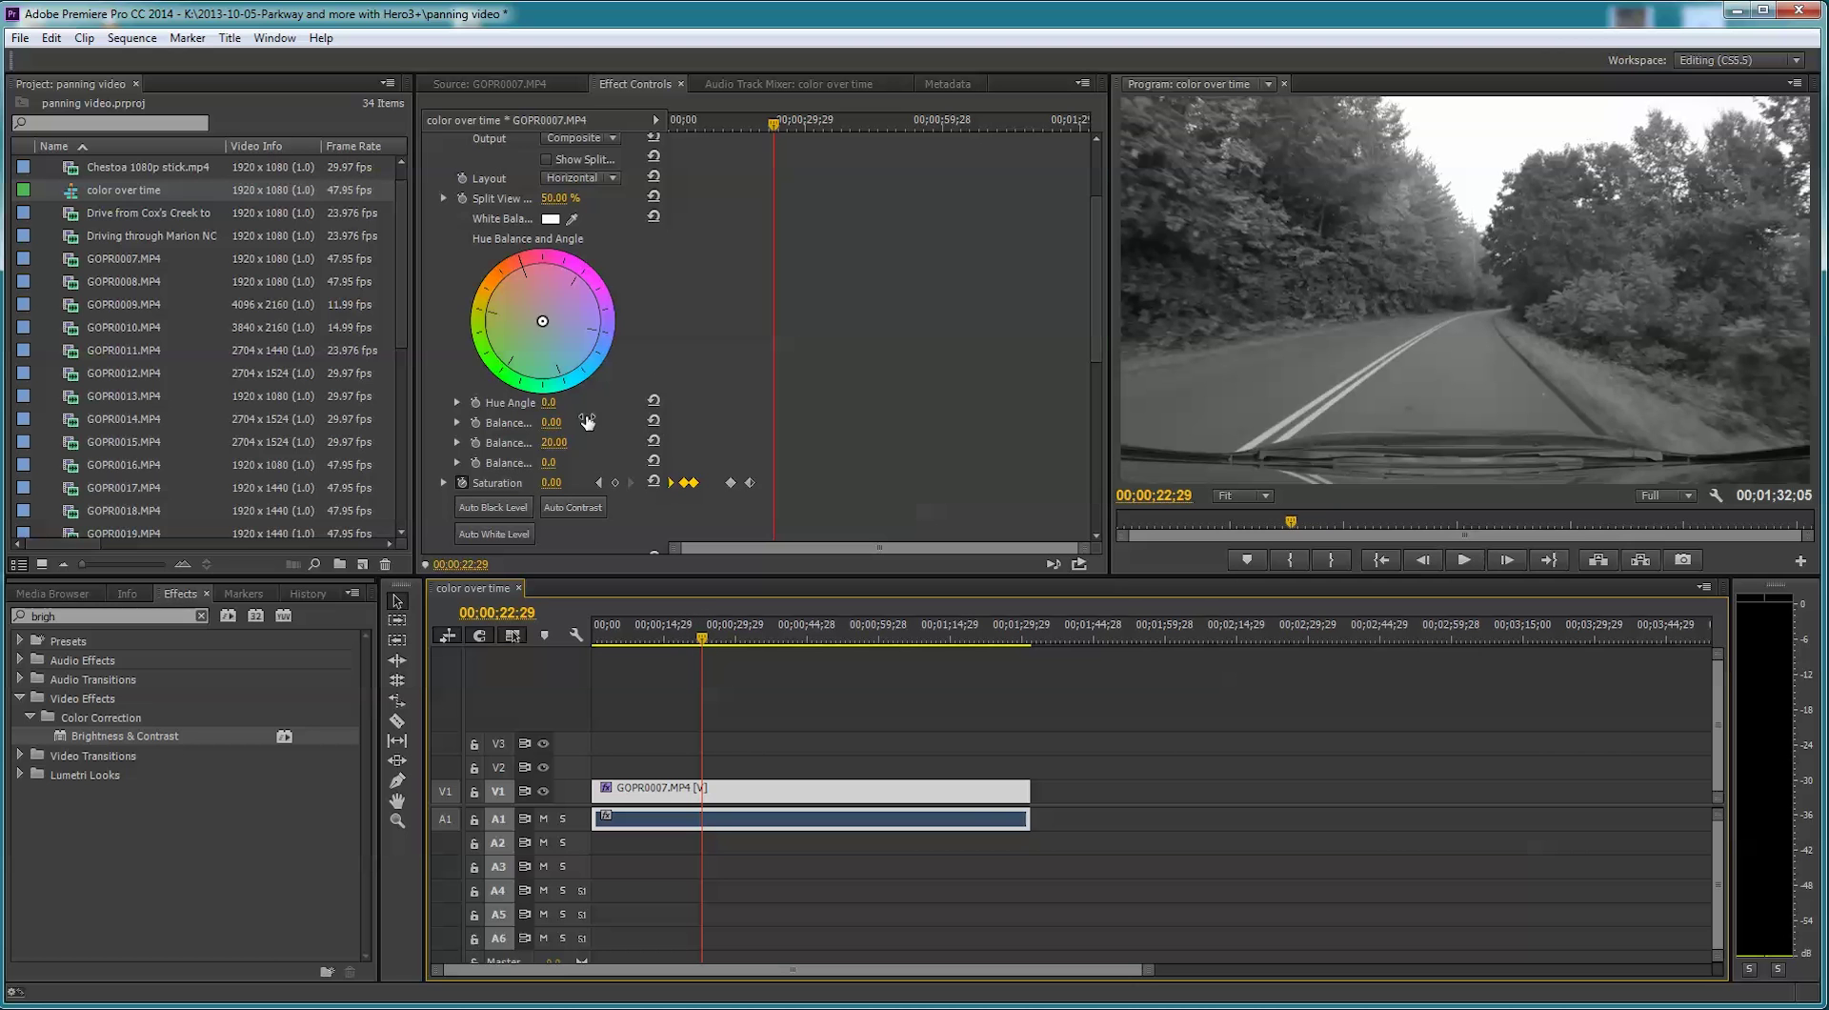
{"action": "key", "text": "ctrl+s"}
Add a Saturation keyframe at 00;00;20;23 to hold saturation at 0.
{"action": "left_click_drag", "start_coordinate": [702, 644], "coordinate": [690, 638]}
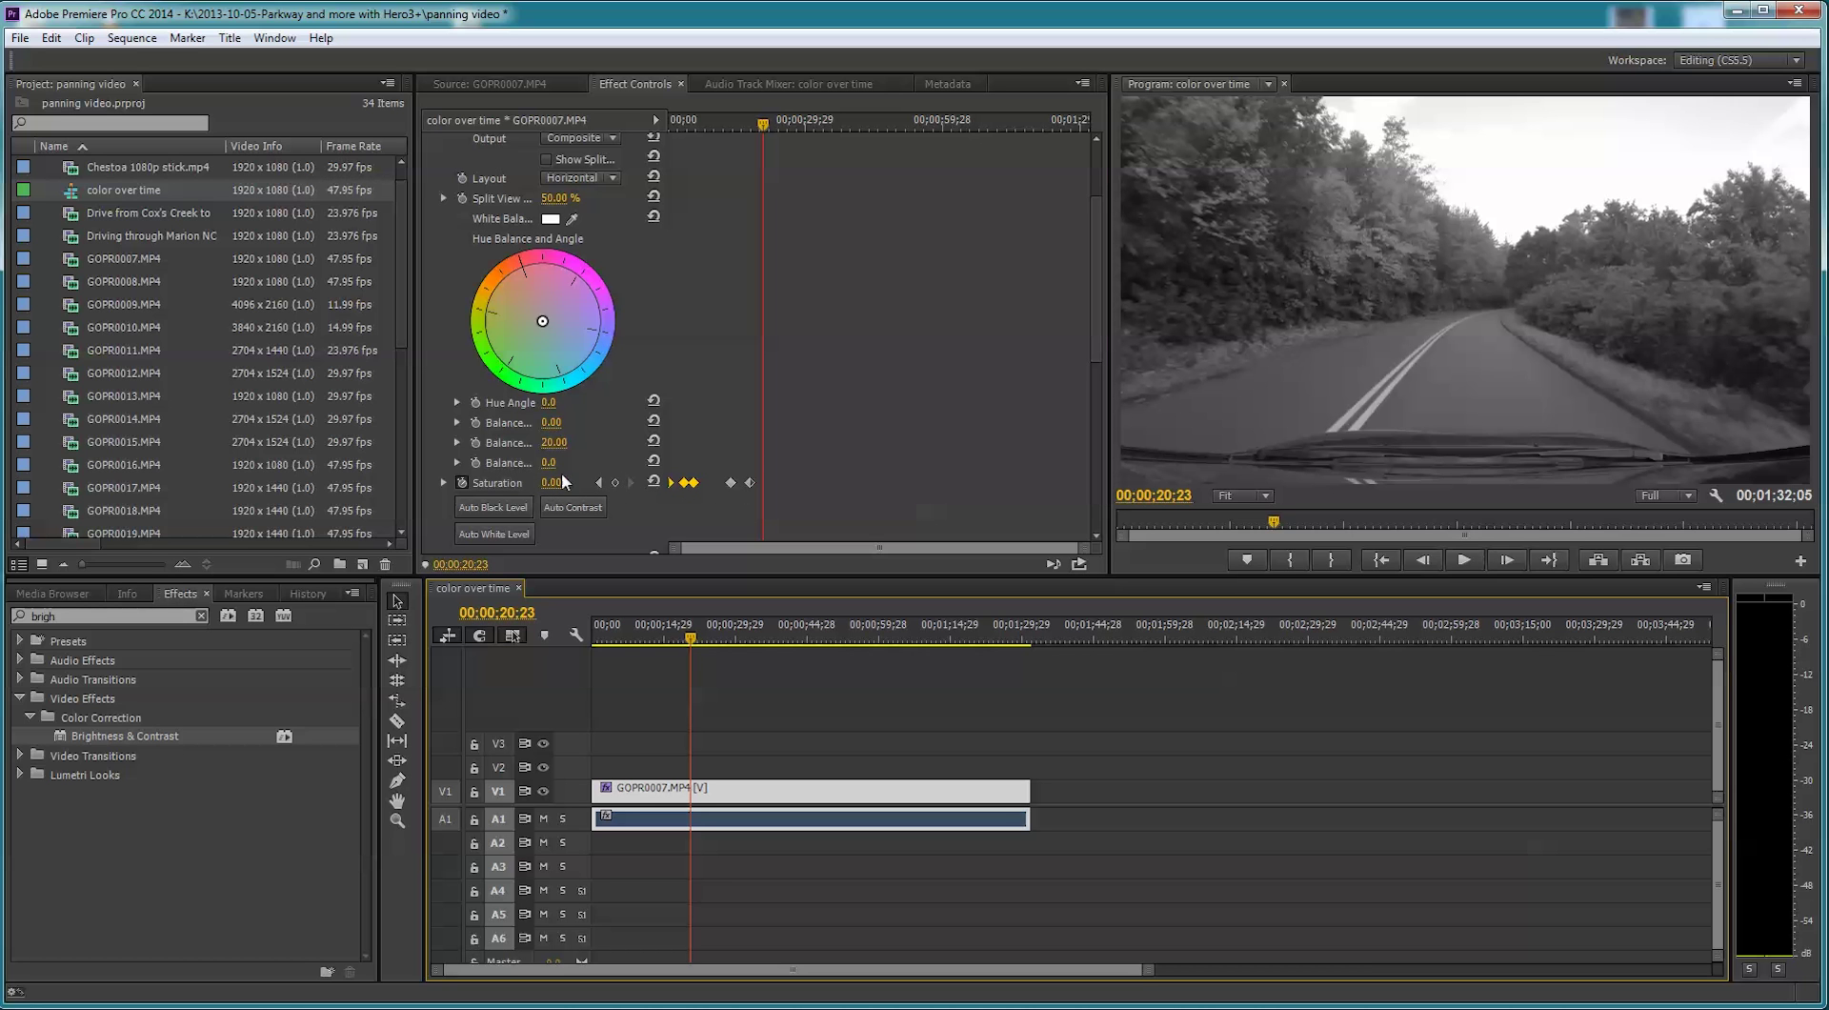
{"action": "left_click", "coordinate": [616, 482]}
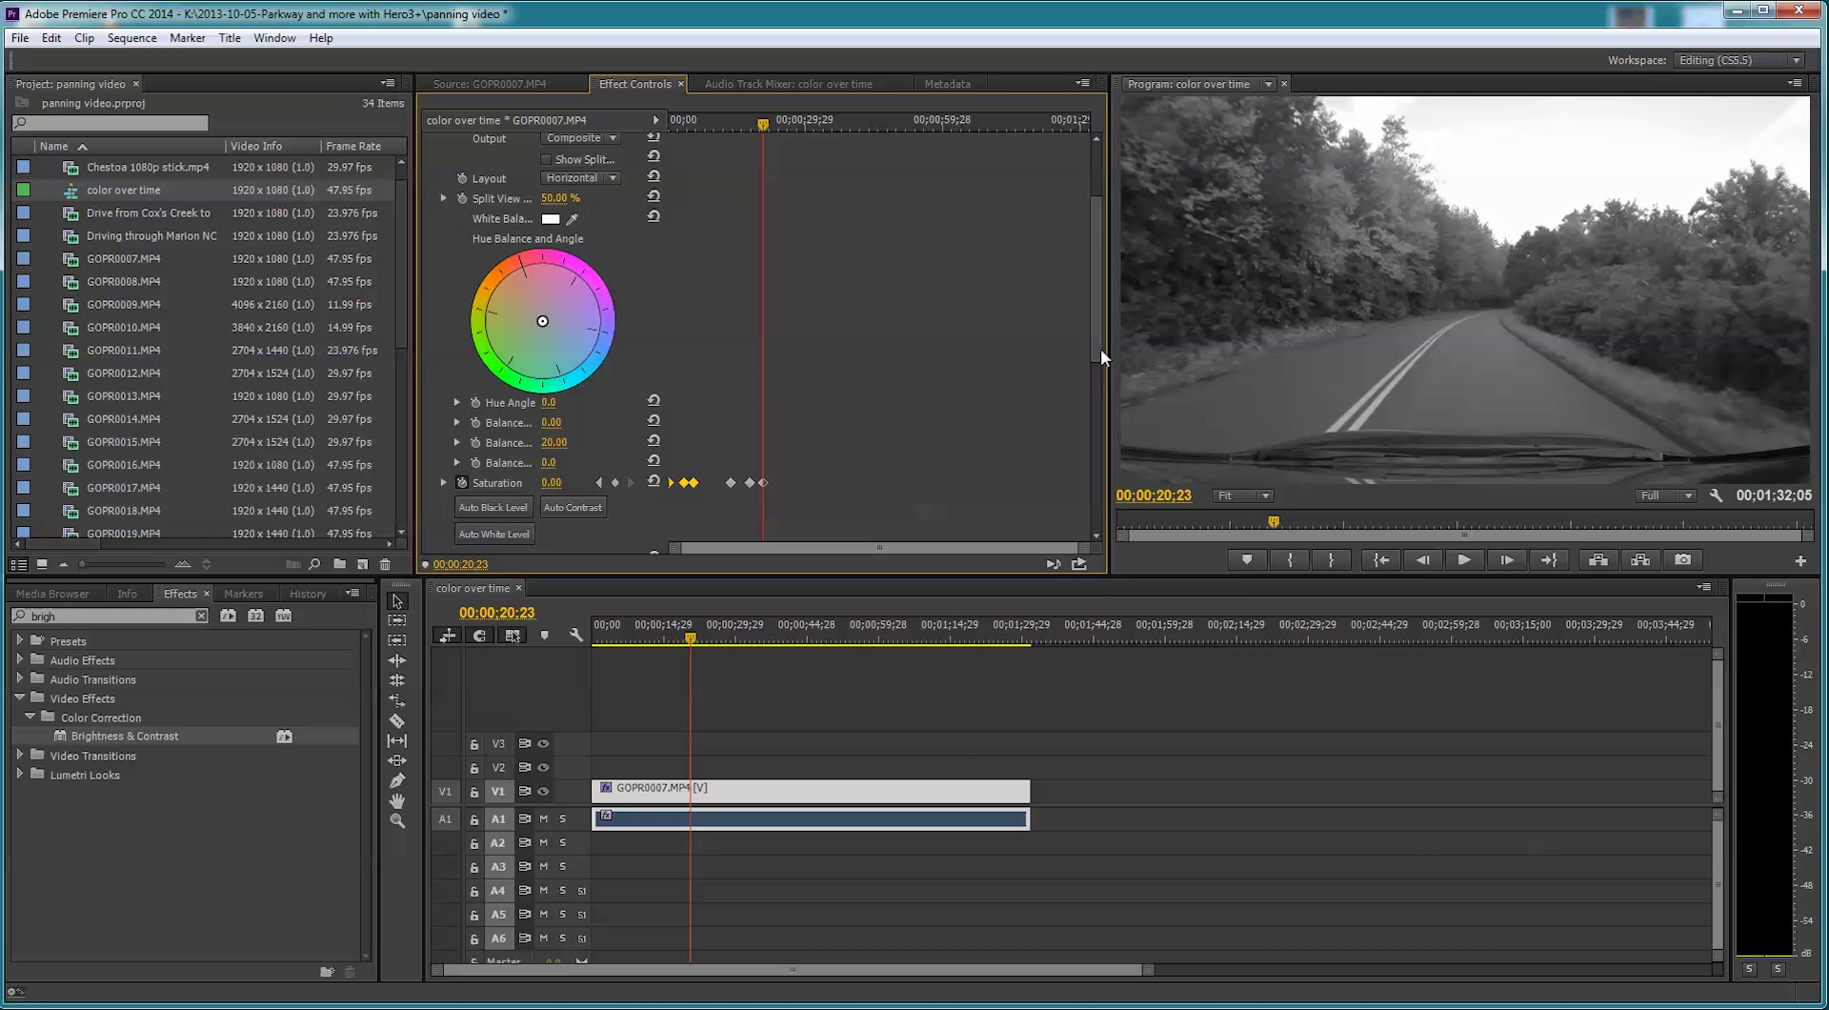
{"action": "left_click_drag", "start_coordinate": [1101, 347], "coordinate": [1096, 523]}
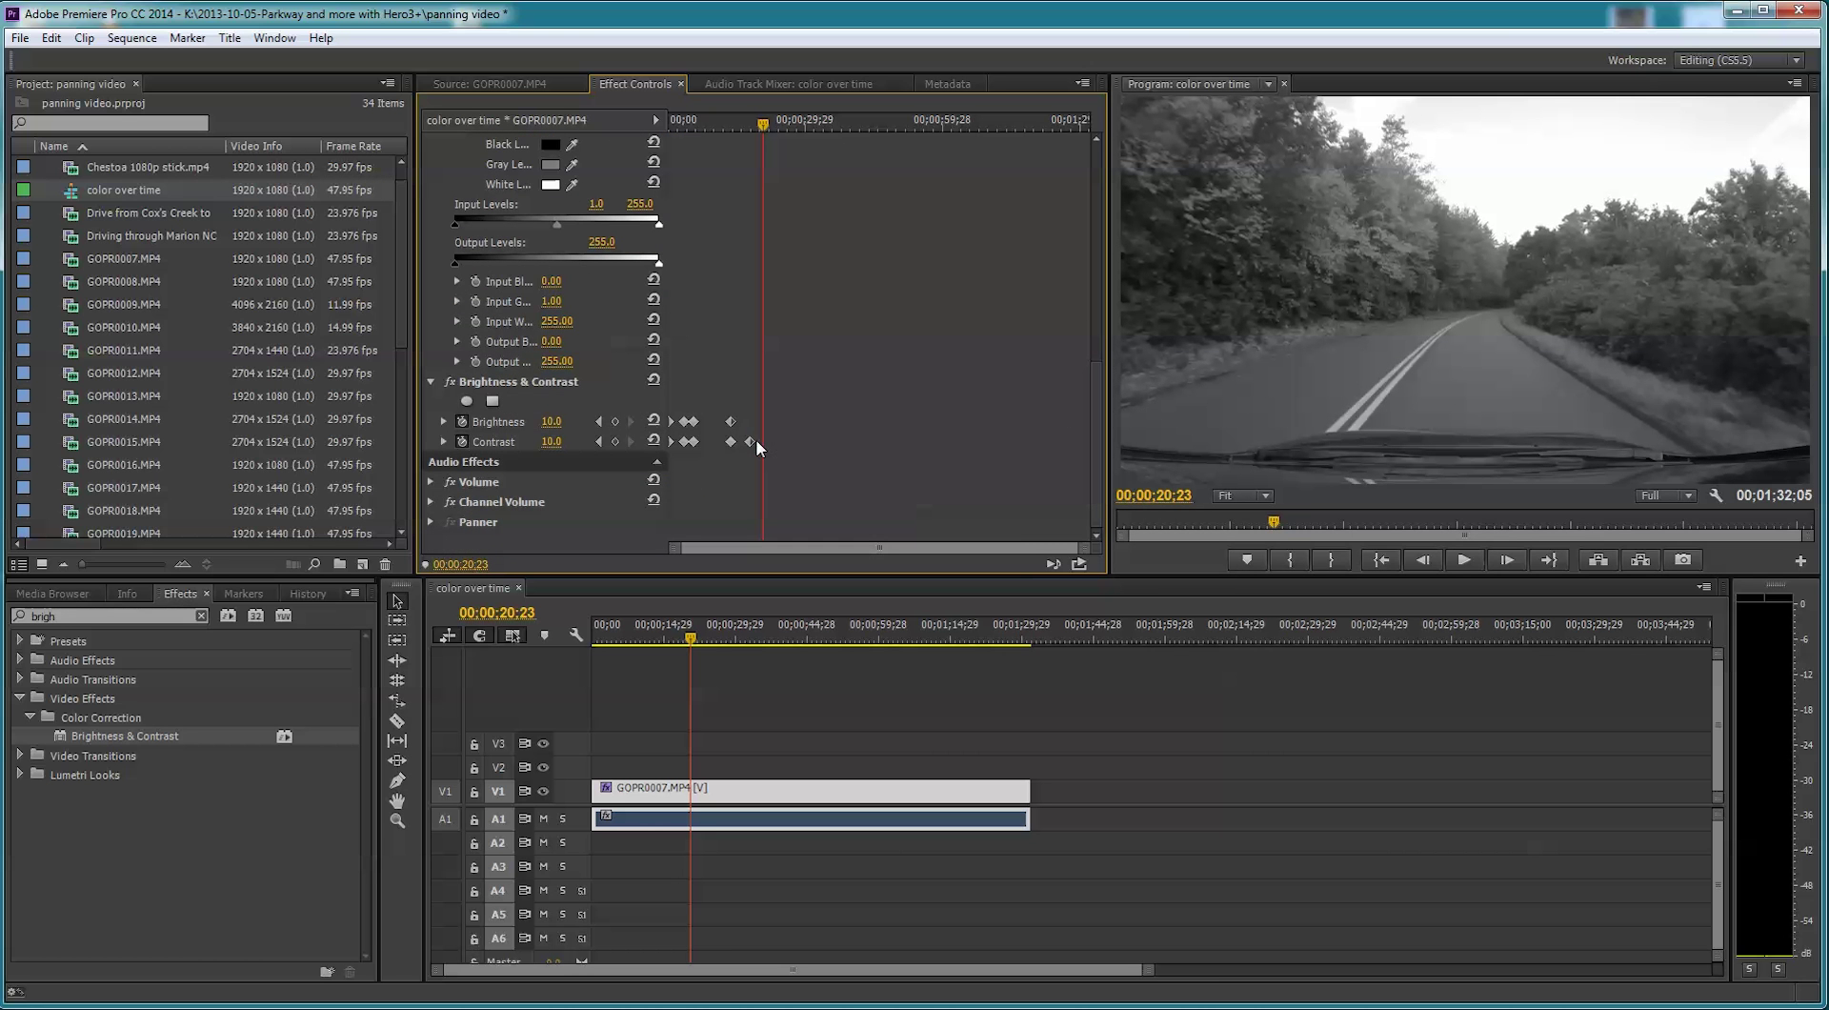
Darken the clip there with Brightness -83.0 and Contrast -61.0.
{"action": "mouse_move", "coordinate": [551, 421]}
{"action": "left_mouse_down"}
{"action": "mouse_move", "coordinate": [520, 421]}
{"action": "mouse_move", "coordinate": [556, 440]}
{"action": "mouse_move", "coordinate": [541, 441]}
{"action": "left_mouse_up"}
{"action": "left_click_drag", "start_coordinate": [552, 441], "coordinate": [504, 429]}
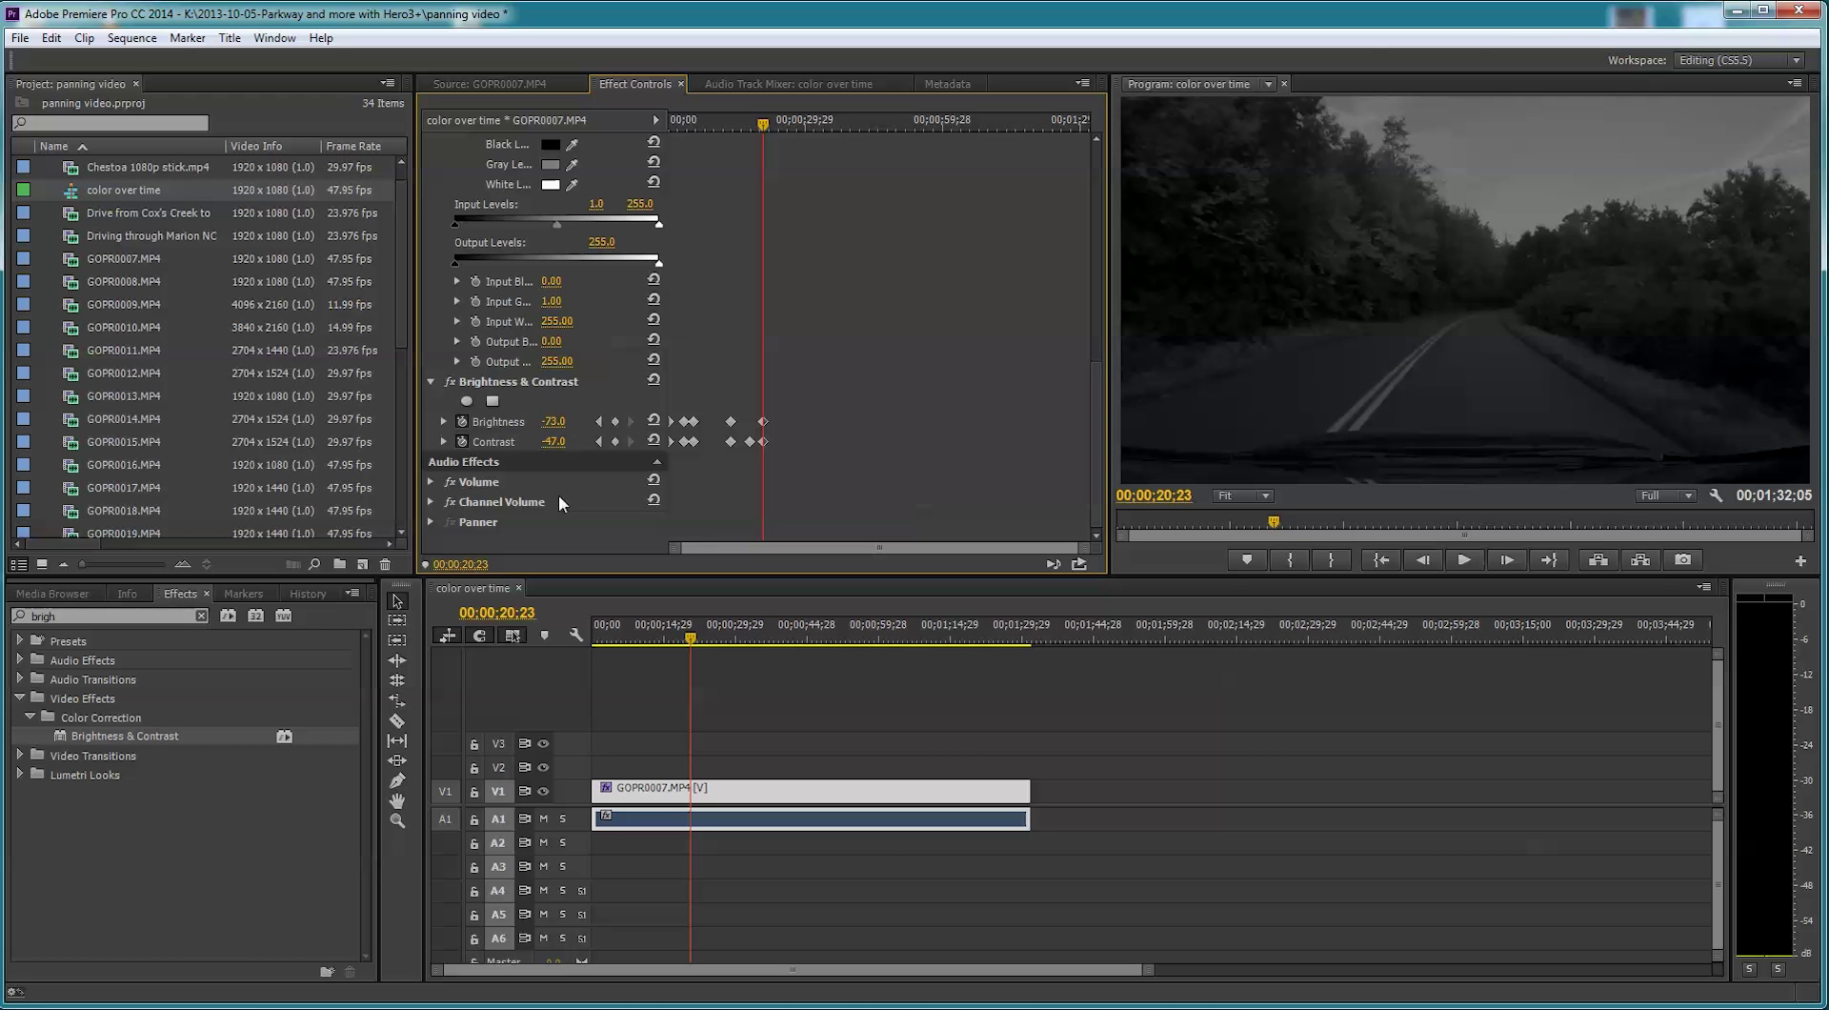
{"action": "mouse_move", "coordinate": [552, 441]}
{"action": "left_mouse_down"}
{"action": "mouse_move", "coordinate": [534, 441]}
{"action": "mouse_move", "coordinate": [542, 421]}
{"action": "left_mouse_up"}
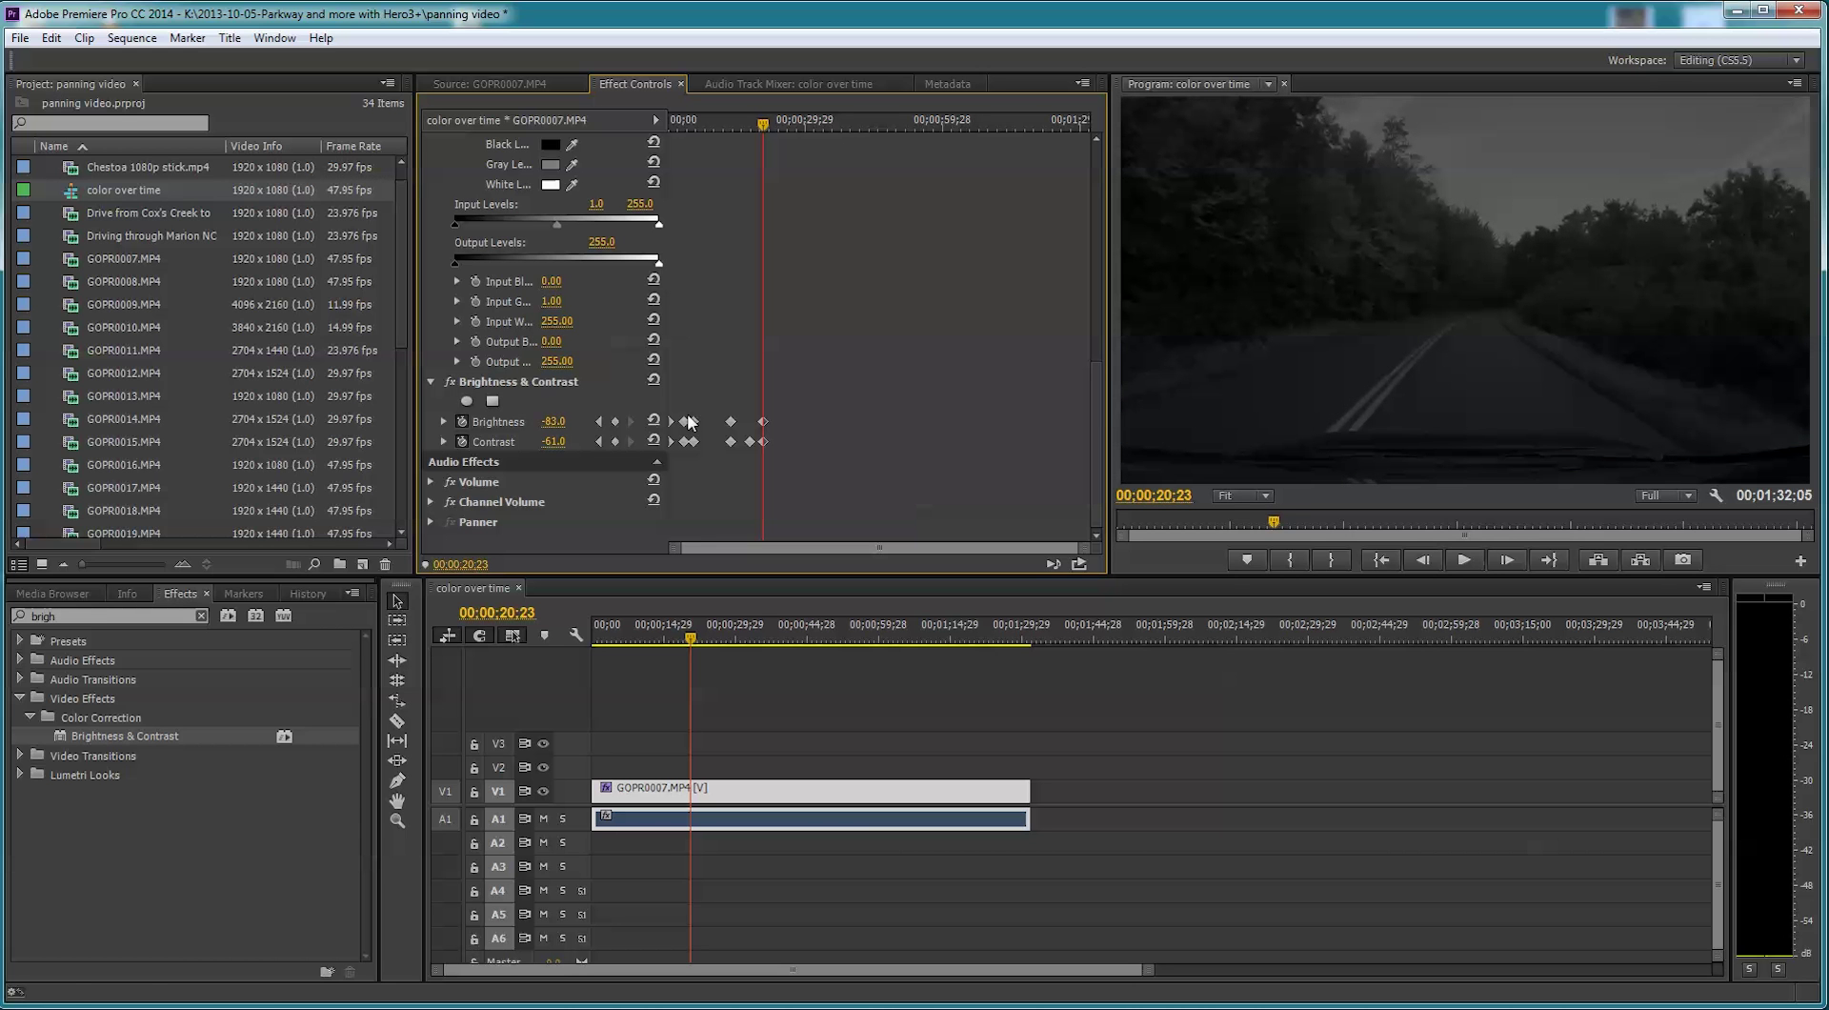
Scrub from 00;00;18;23 through the darkening transition, checking Saturation in Effect Controls around 00;00;24;11.
{"action": "left_click", "coordinate": [682, 643]}
{"action": "mouse_move", "coordinate": [682, 642]}
{"action": "left_mouse_down"}
{"action": "mouse_move", "coordinate": [659, 642]}
{"action": "mouse_move", "coordinate": [719, 642]}
{"action": "left_mouse_up"}
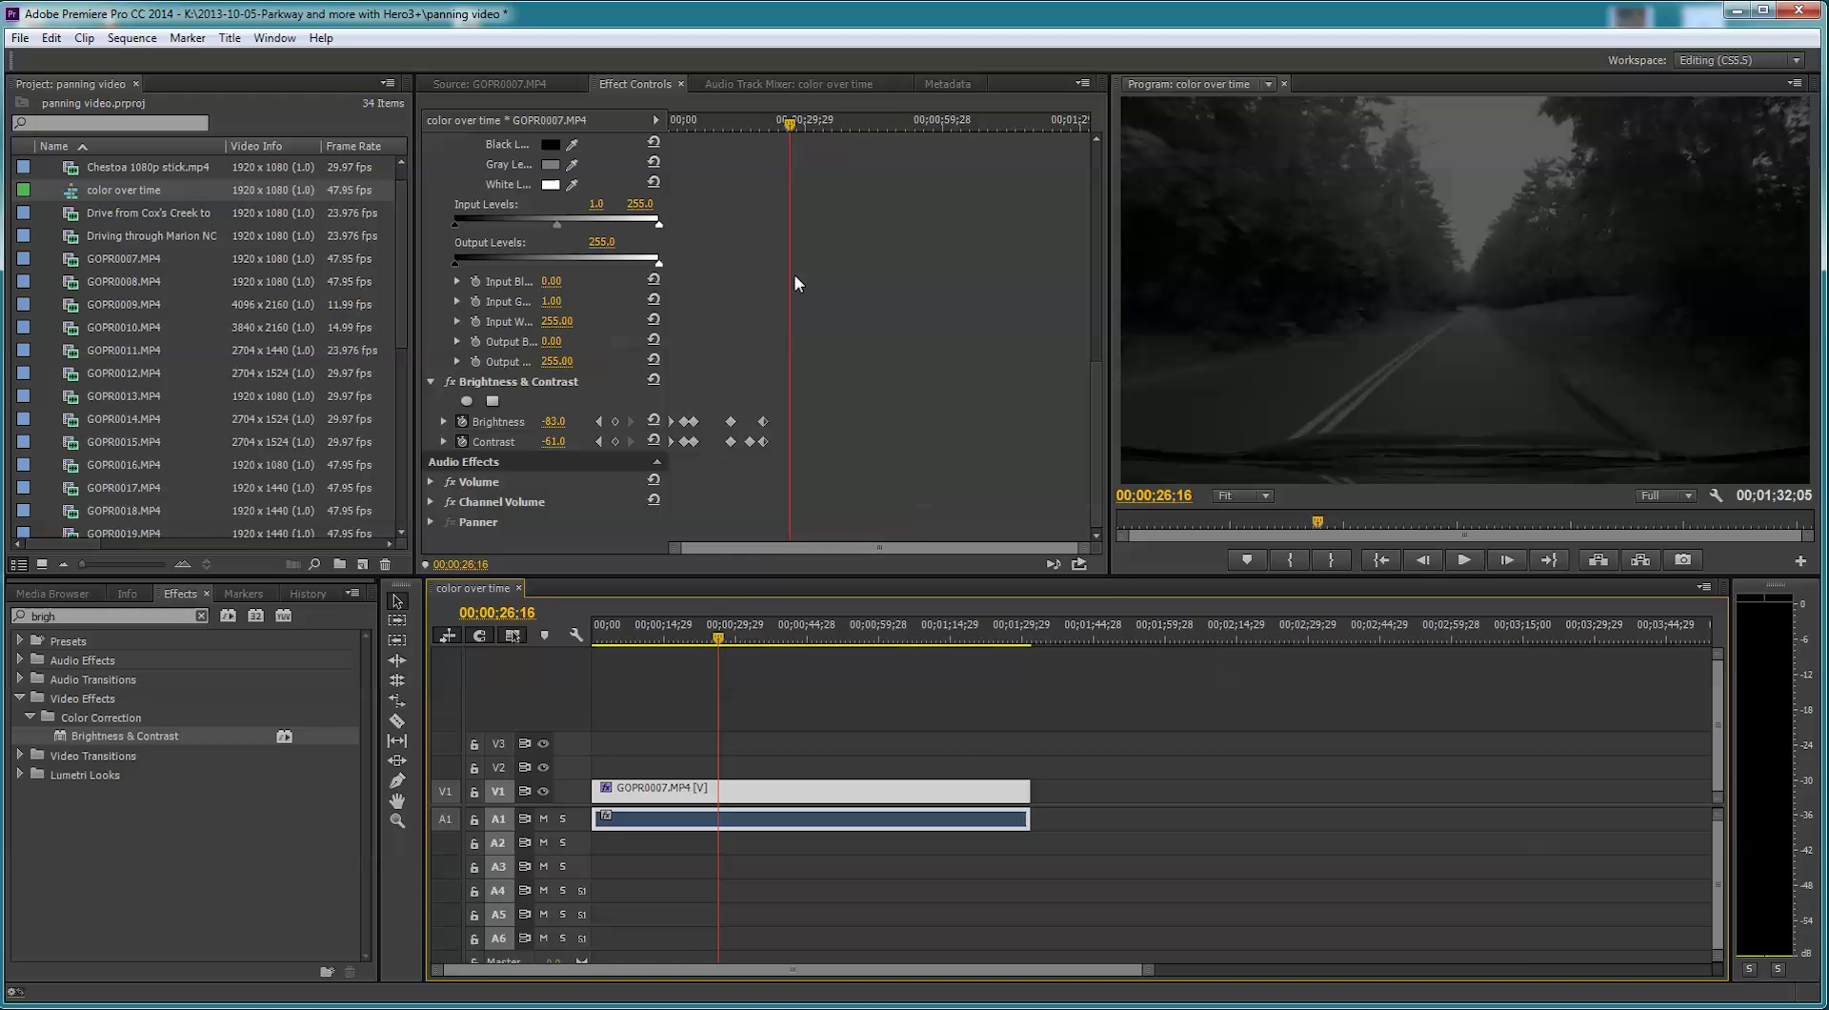
{"action": "left_click_drag", "start_coordinate": [1094, 478], "coordinate": [1090, 335]}
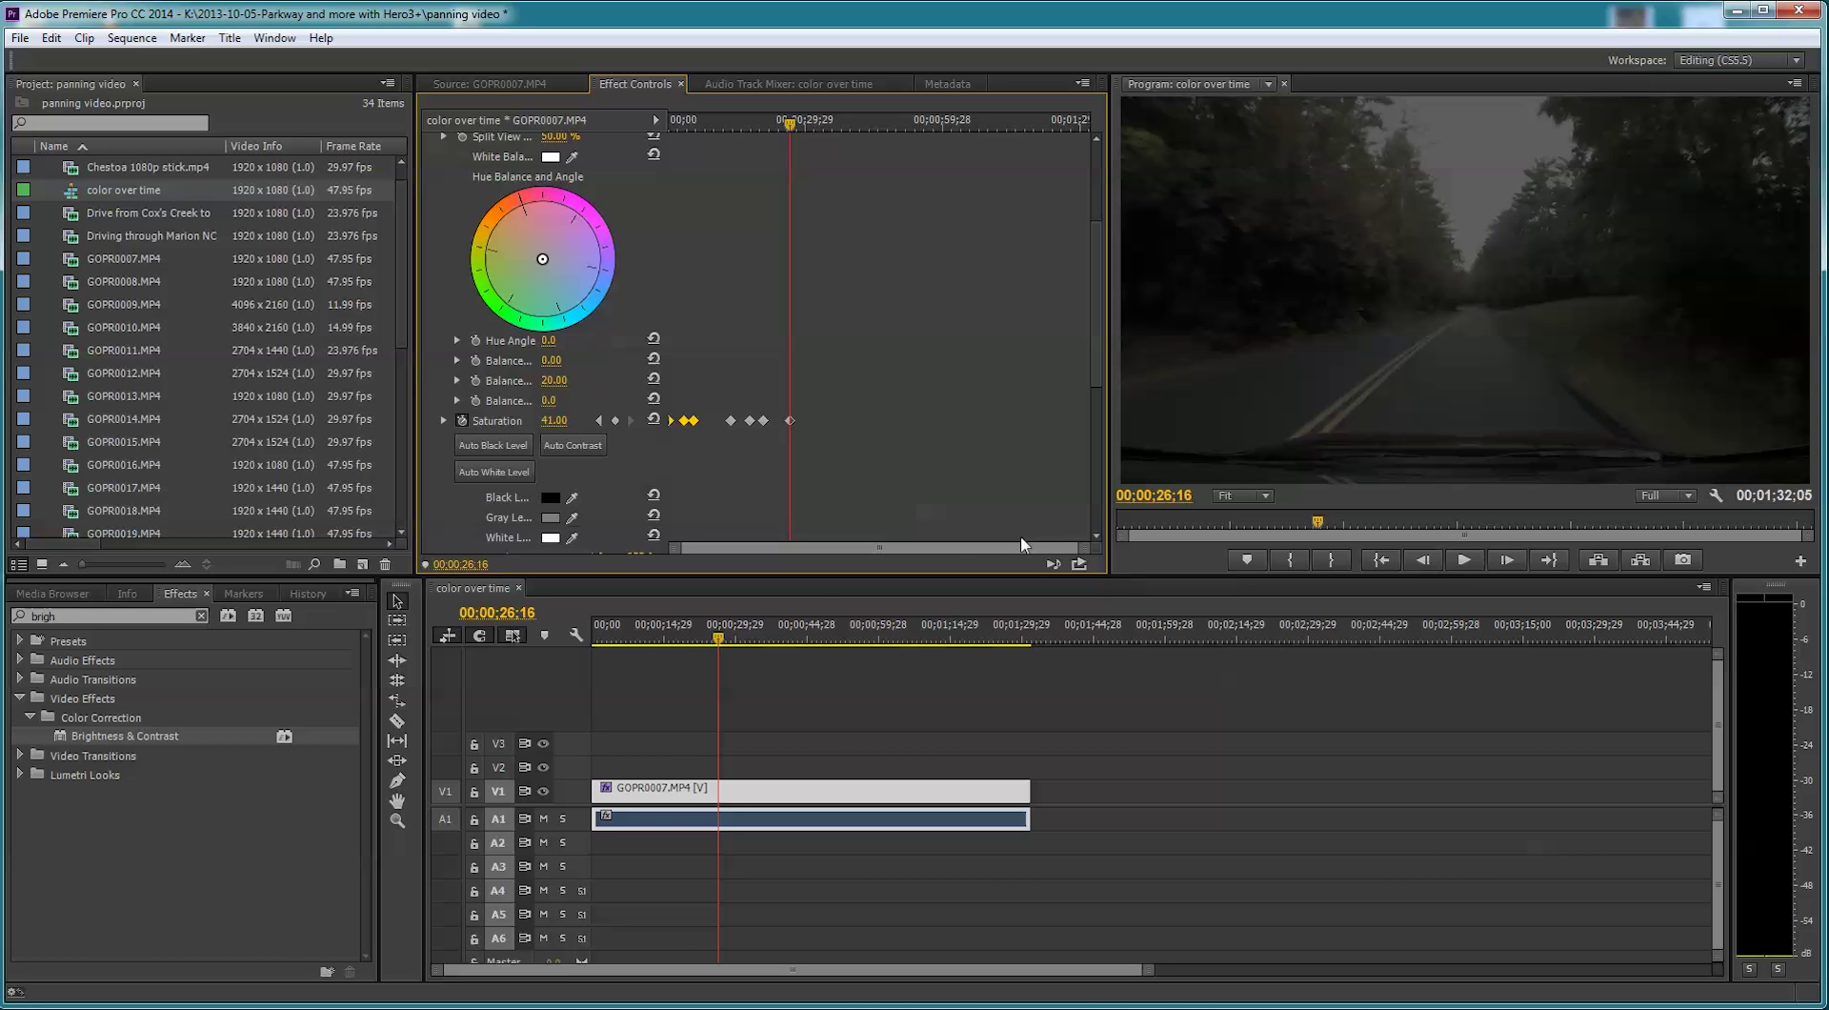
{"action": "left_click_drag", "start_coordinate": [719, 640], "coordinate": [570, 644]}
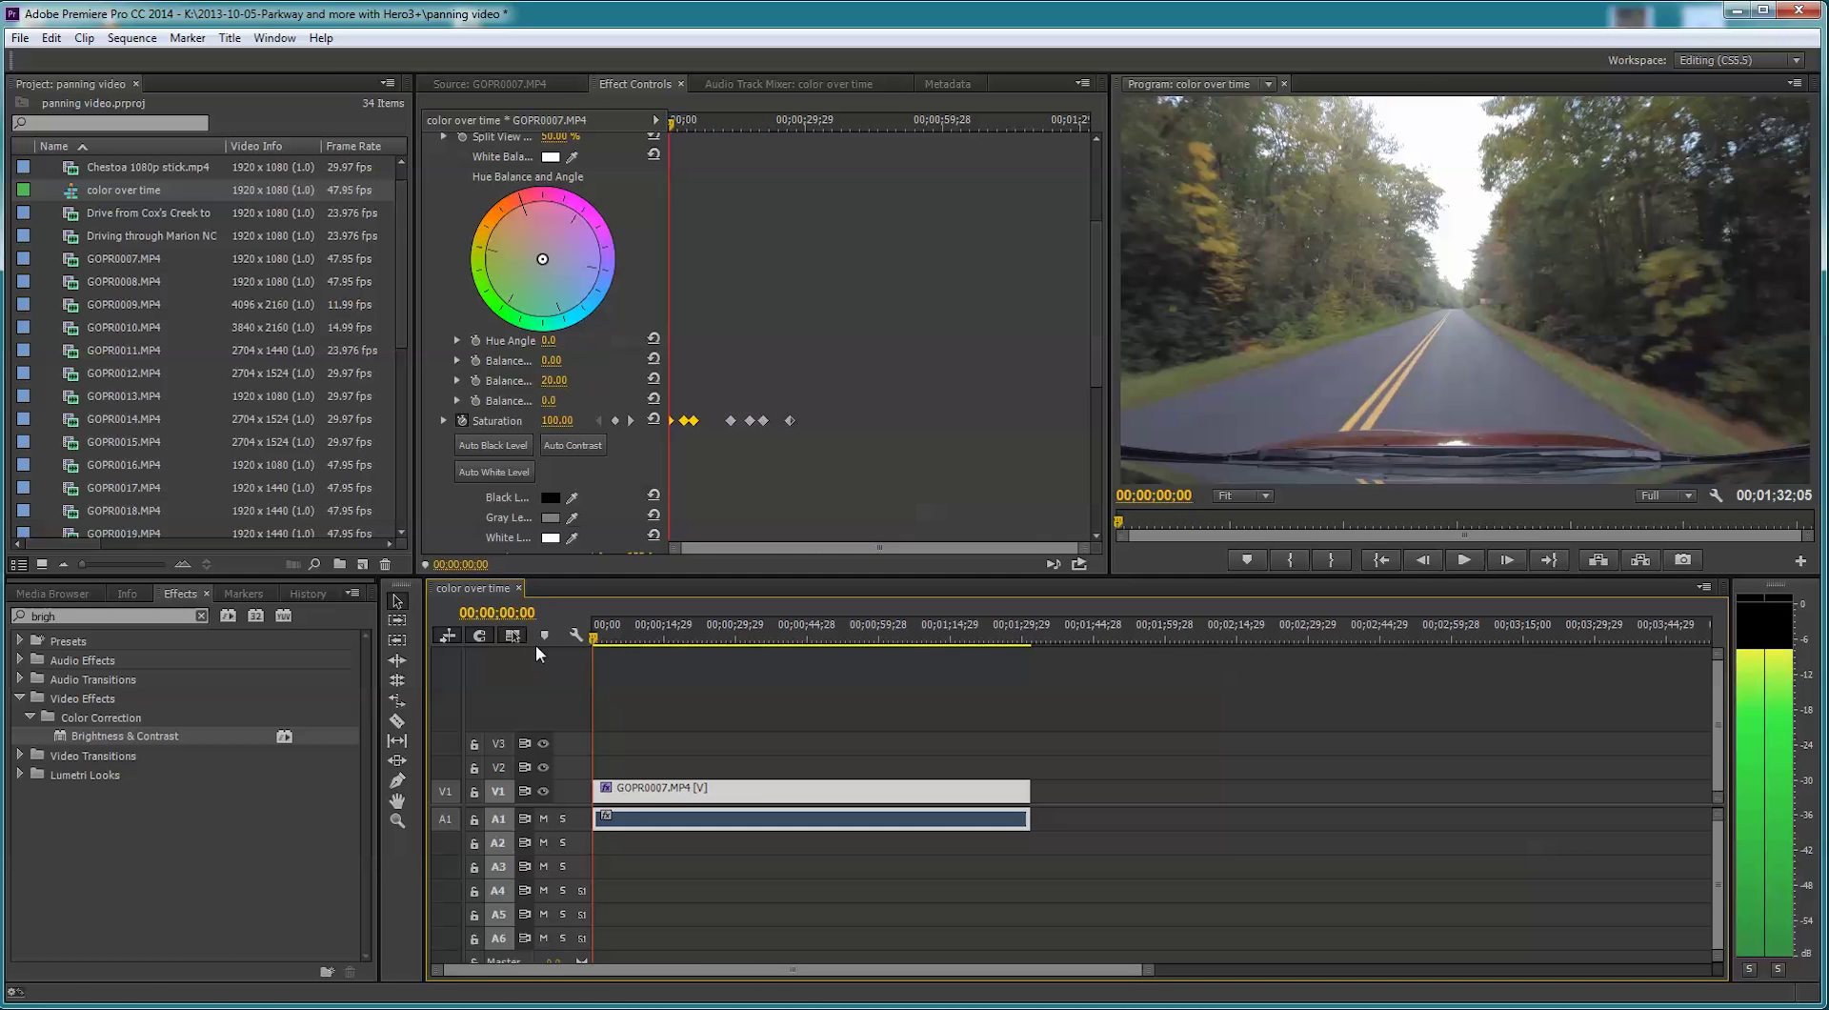